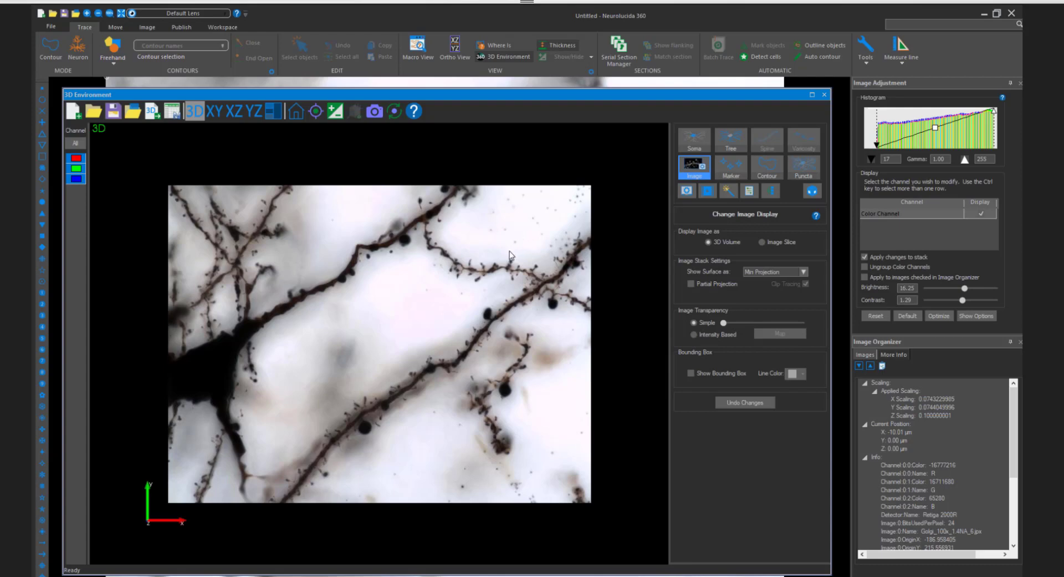
- Examine the Golgi-stained neuron's dendrites in the 3D volume at several zooms and angles, and restore the home view
scroll(510, 255, up, 1)
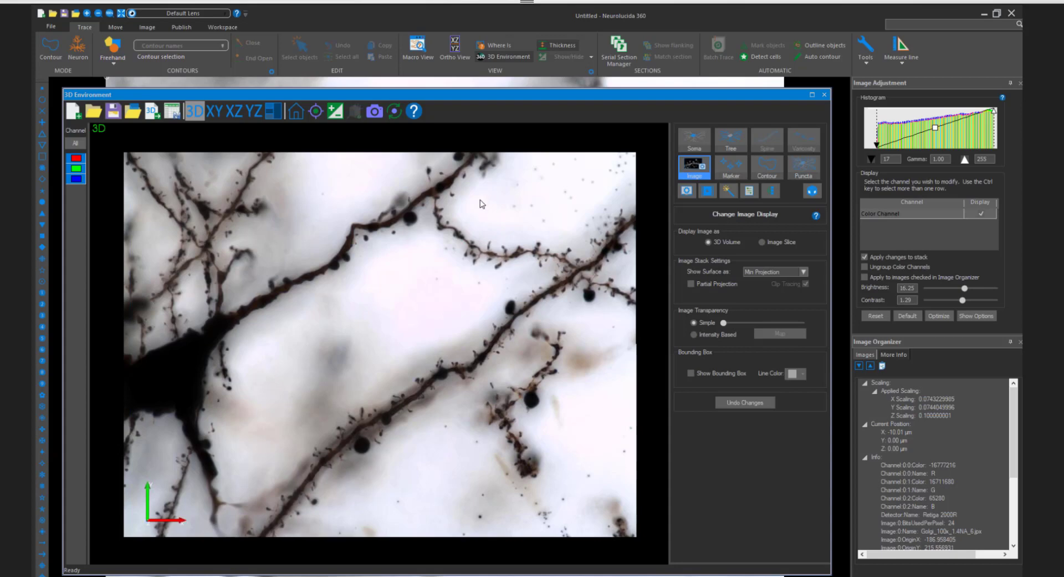
drag(386, 225, 358, 214)
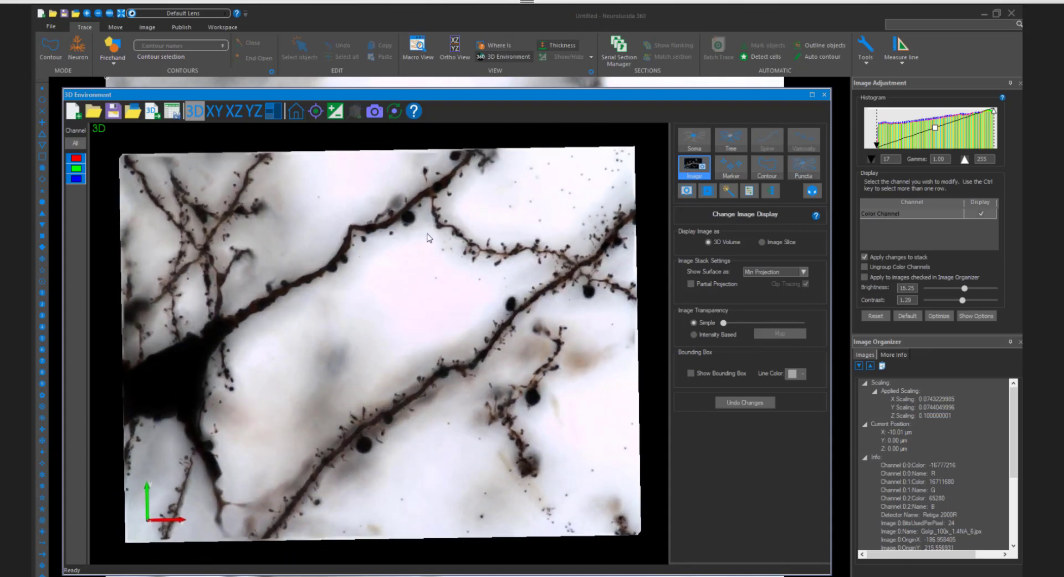
drag(427, 237, 399, 232)
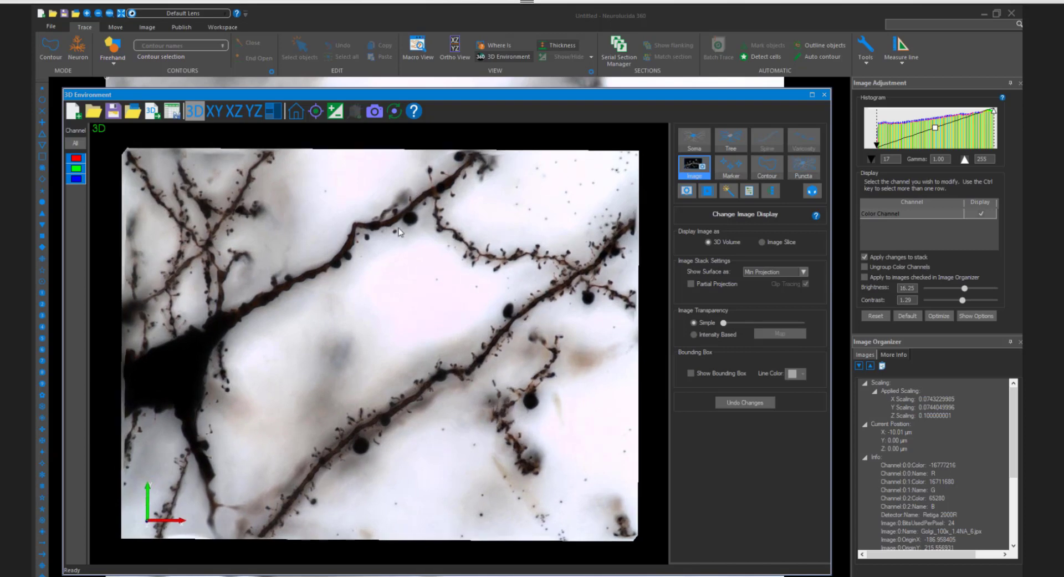
scroll(400, 232, up, 3)
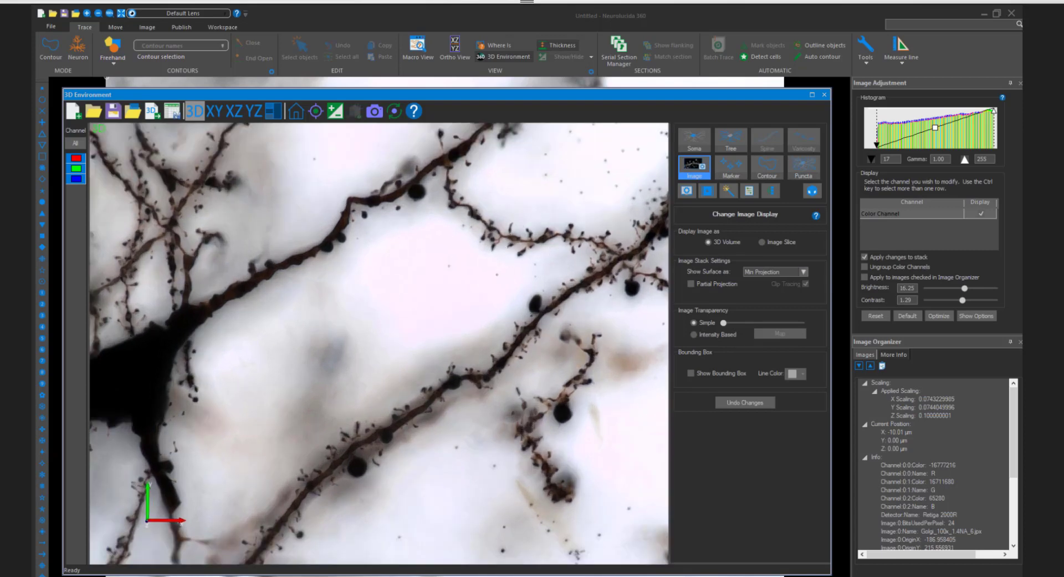
scroll(353, 251, down, 2)
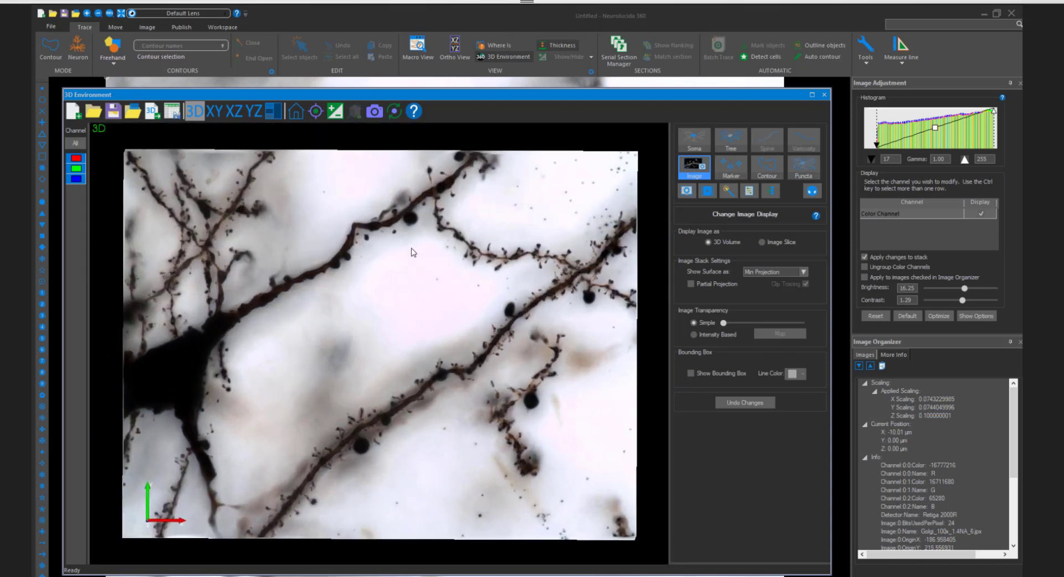
drag(413, 253, 365, 281)
middle_drag(364, 282, 419, 322)
scroll(419, 322, up, 5)
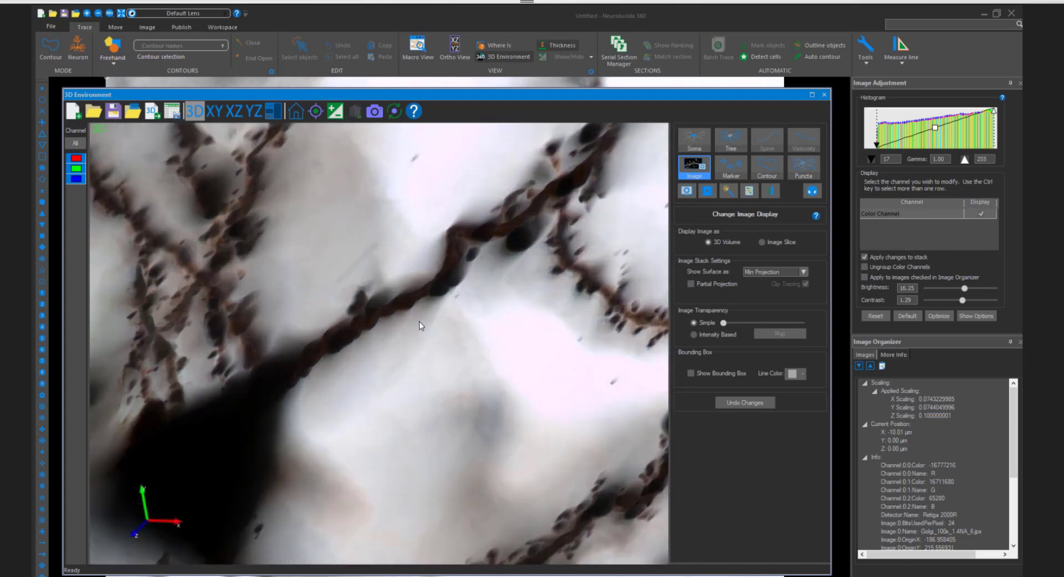
drag(419, 322, 429, 321)
scroll(428, 320, up, 2)
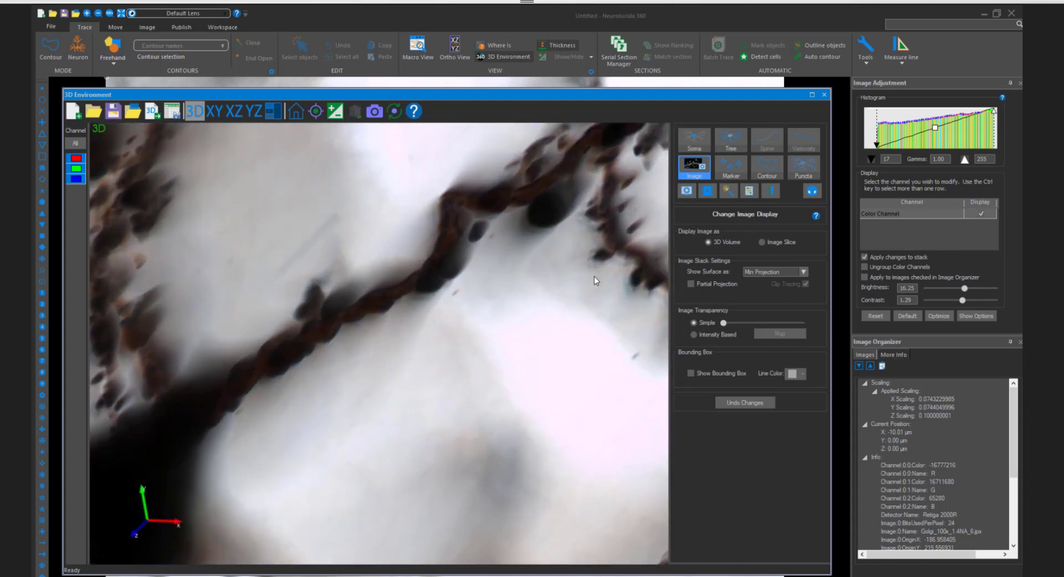
middle_drag(657, 327, 554, 328)
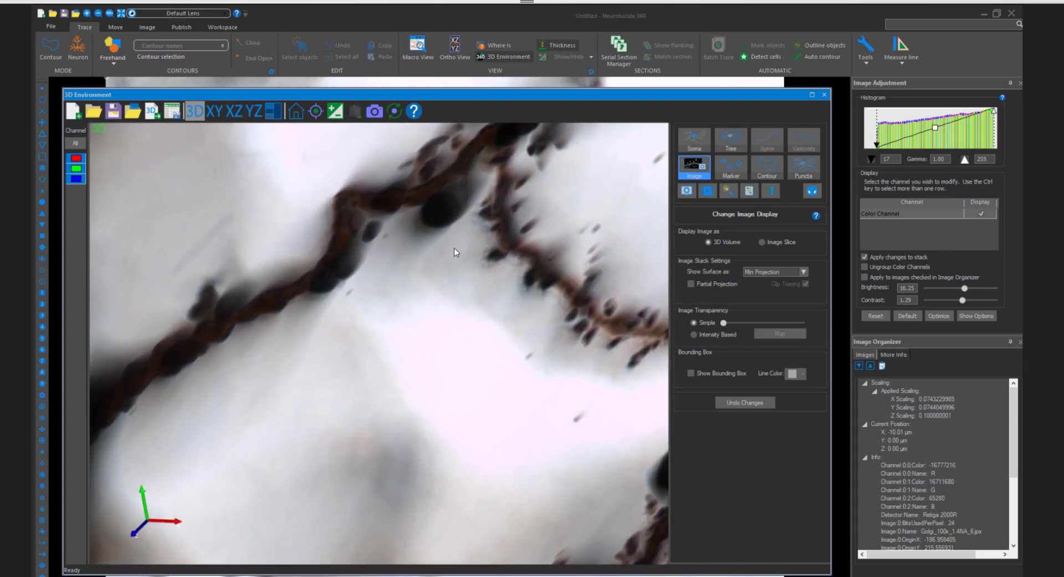
scroll(438, 299, down, 3)
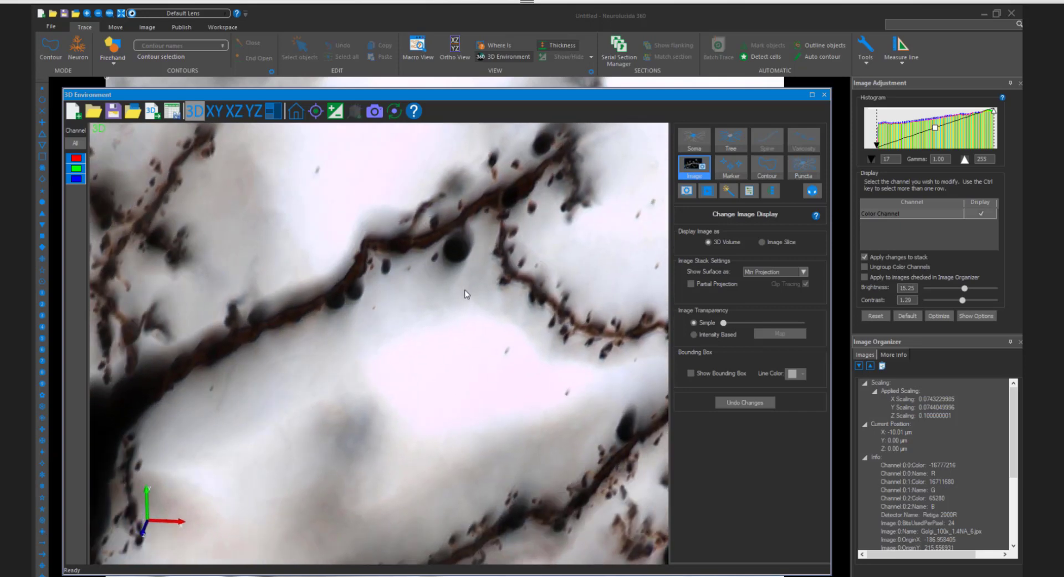
drag(465, 290, 489, 253)
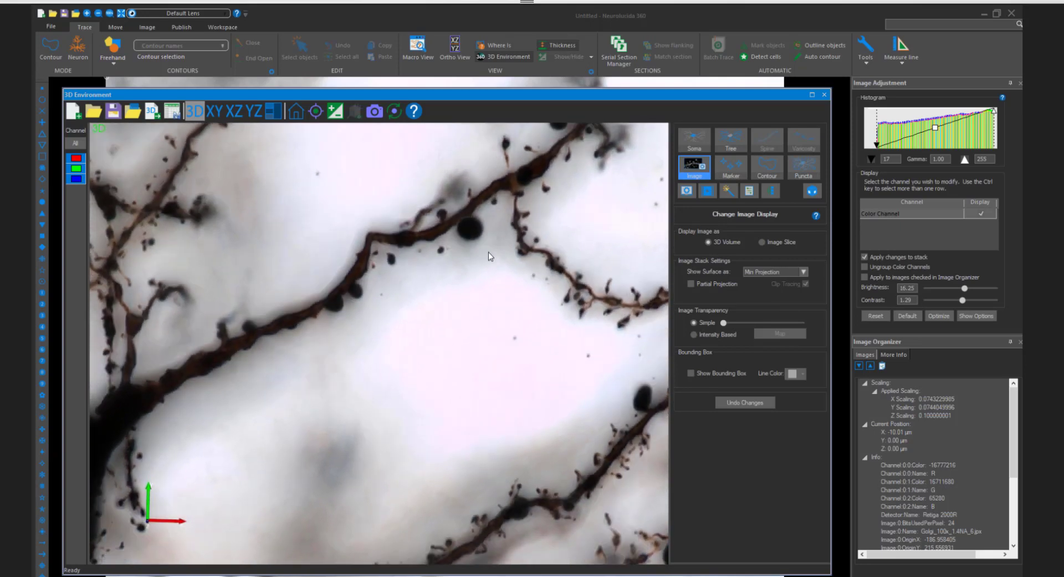
scroll(492, 267, down, 2)
scroll(492, 267, down, 1)
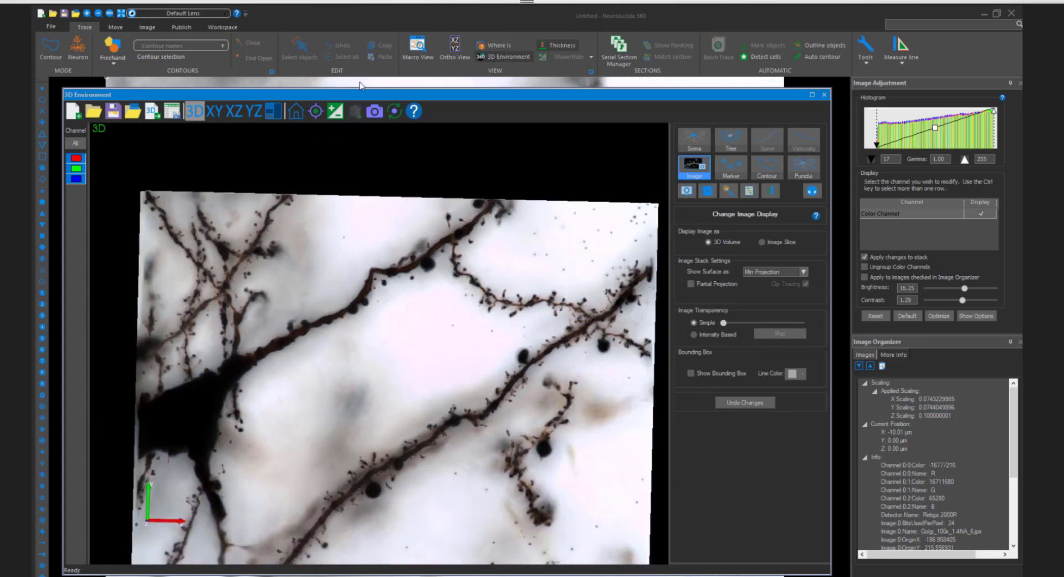
click(302, 109)
- Inspect the spines along the thin branch running off the upper dendrite, up close and within the whole image
scroll(494, 279, up, 2)
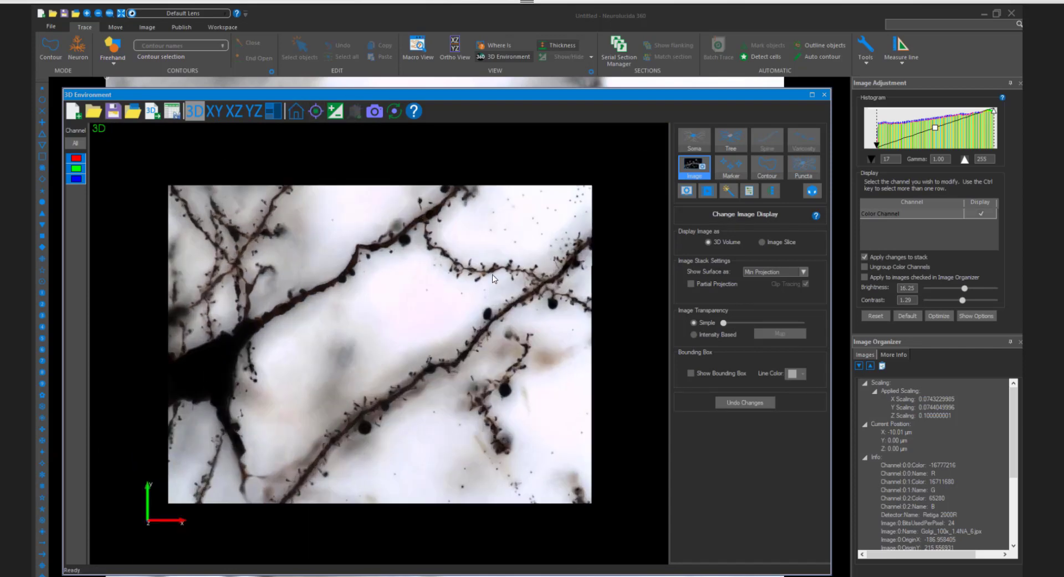
scroll(495, 279, up, 1)
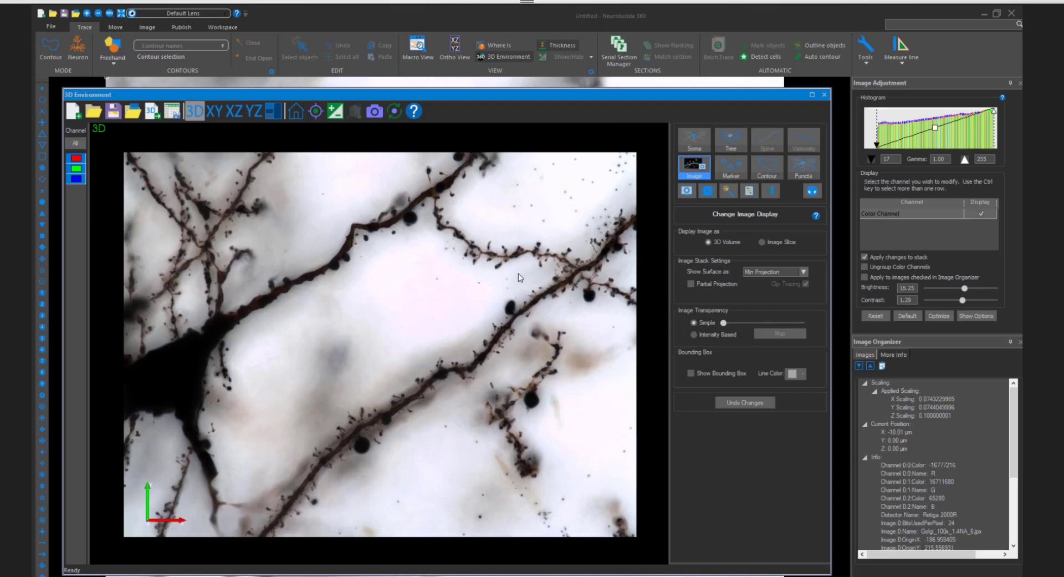
scroll(520, 277, up, 5)
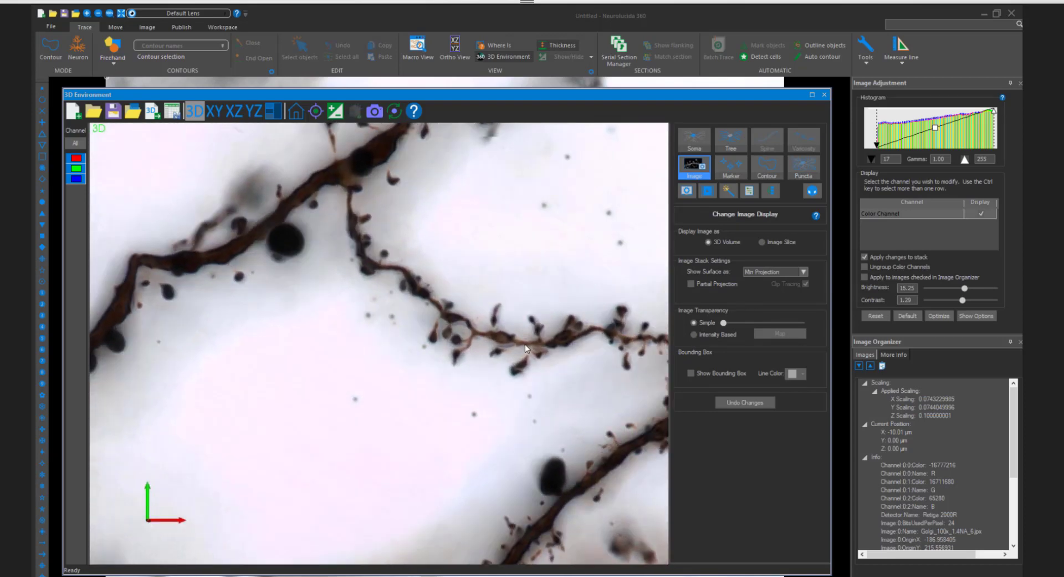
drag(525, 345, 510, 345)
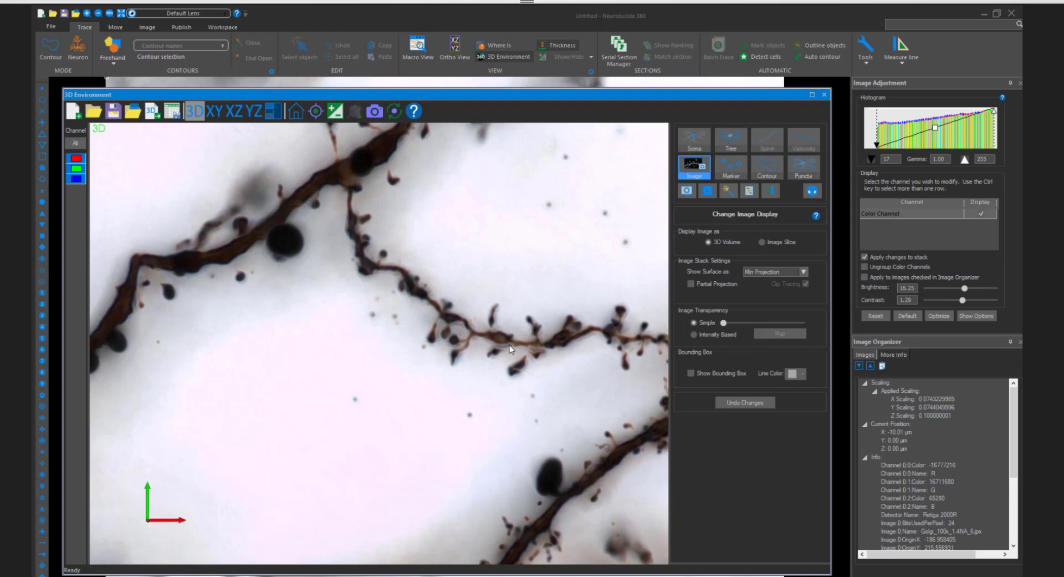
drag(443, 365, 479, 330)
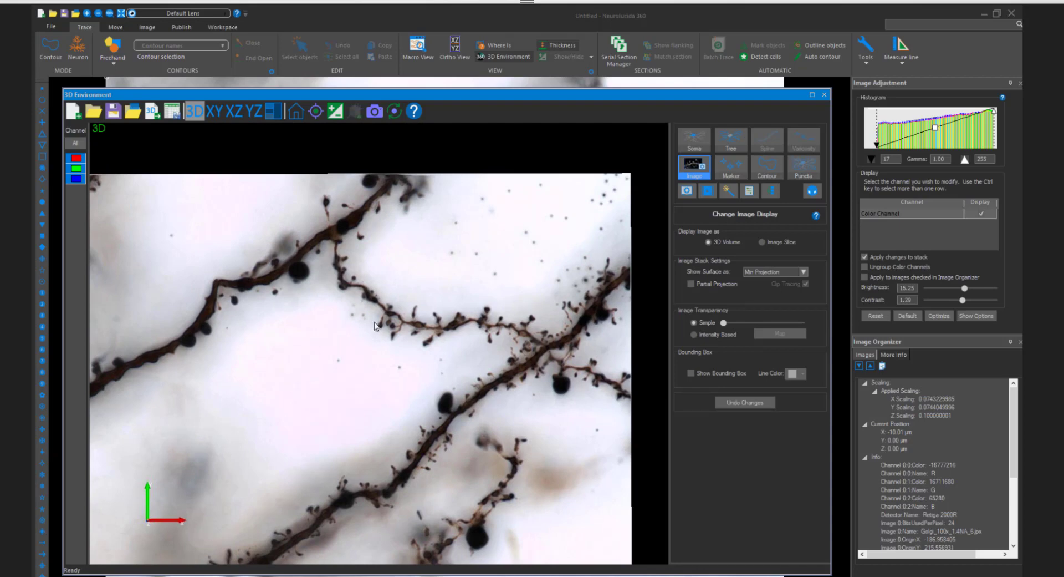
scroll(378, 327, up, 3)
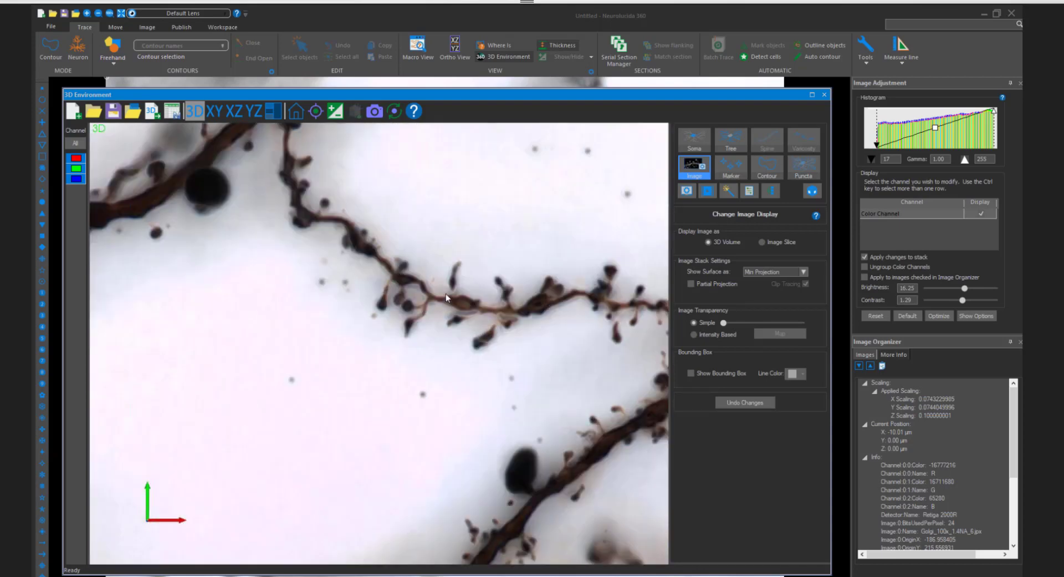
scroll(458, 285, up, 1)
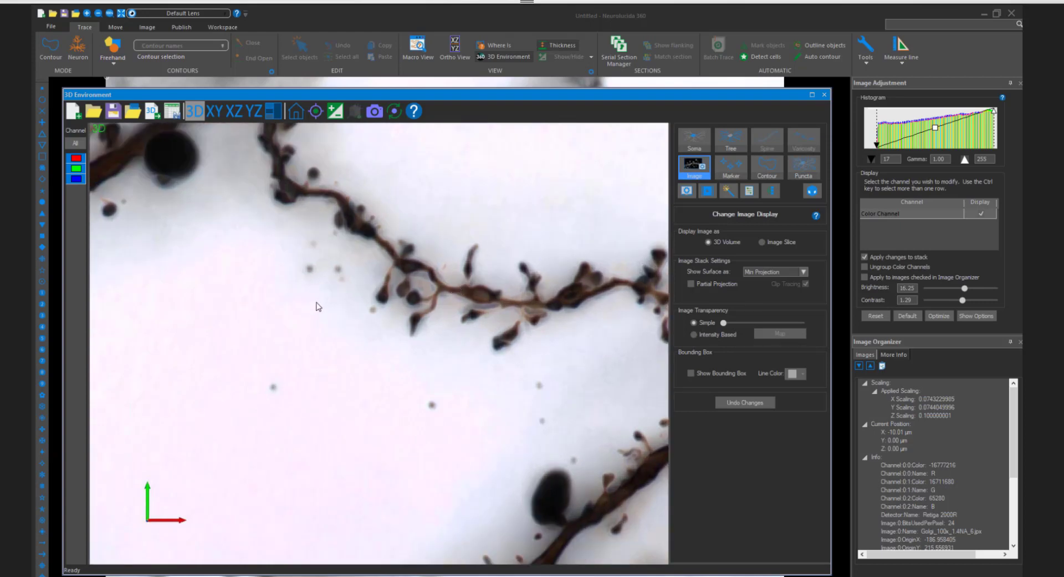
scroll(318, 308, down, 2)
scroll(318, 307, down, 5)
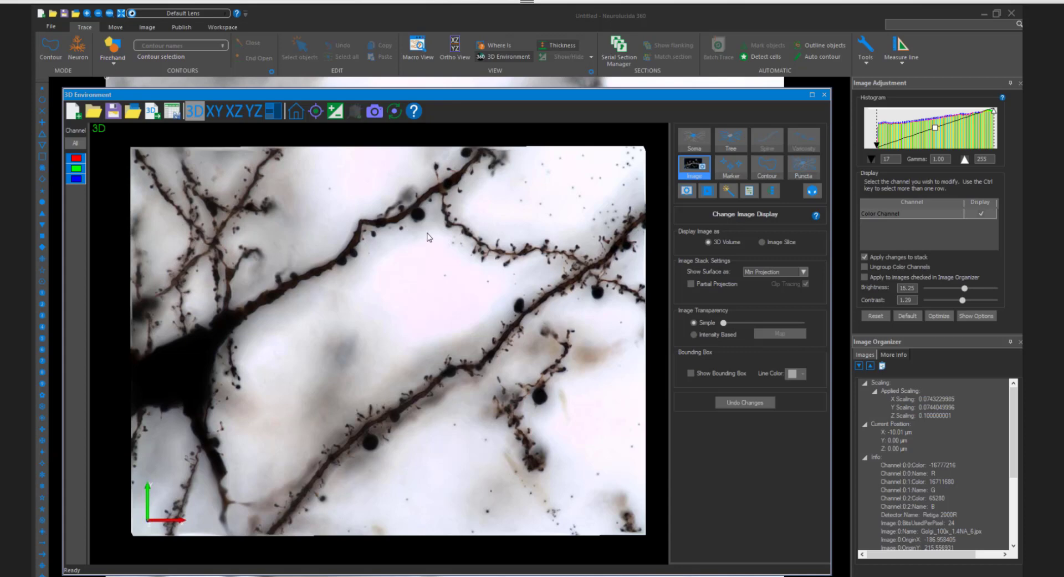
scroll(435, 283, down, 1)
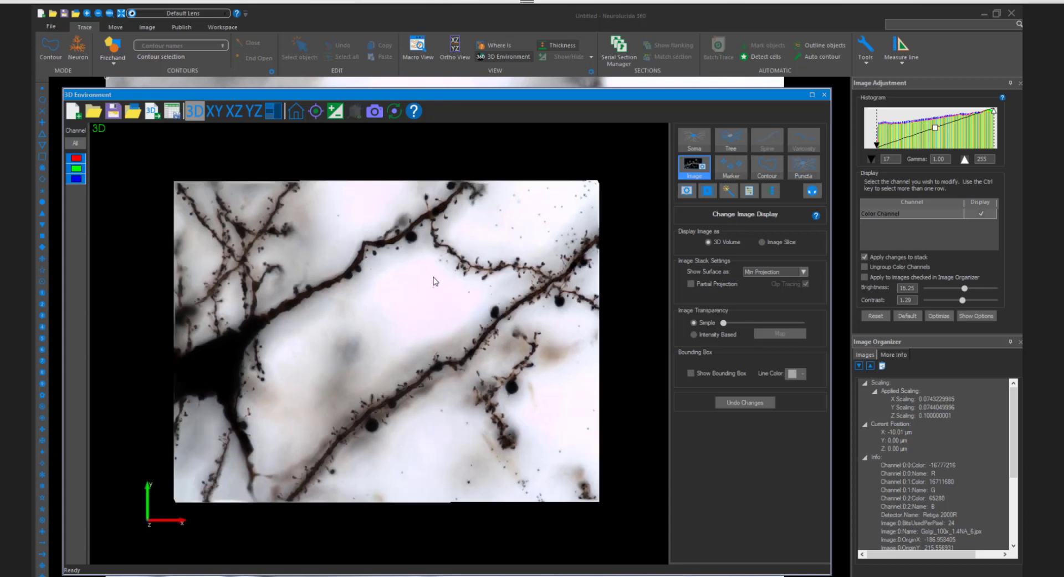
scroll(496, 298, up, 3)
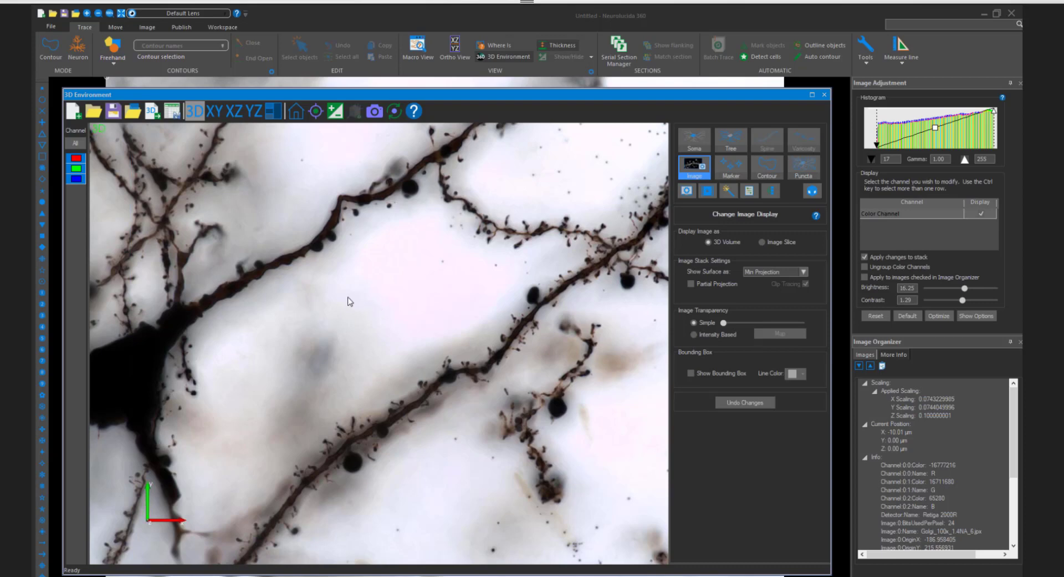
scroll(350, 301, down, 2)
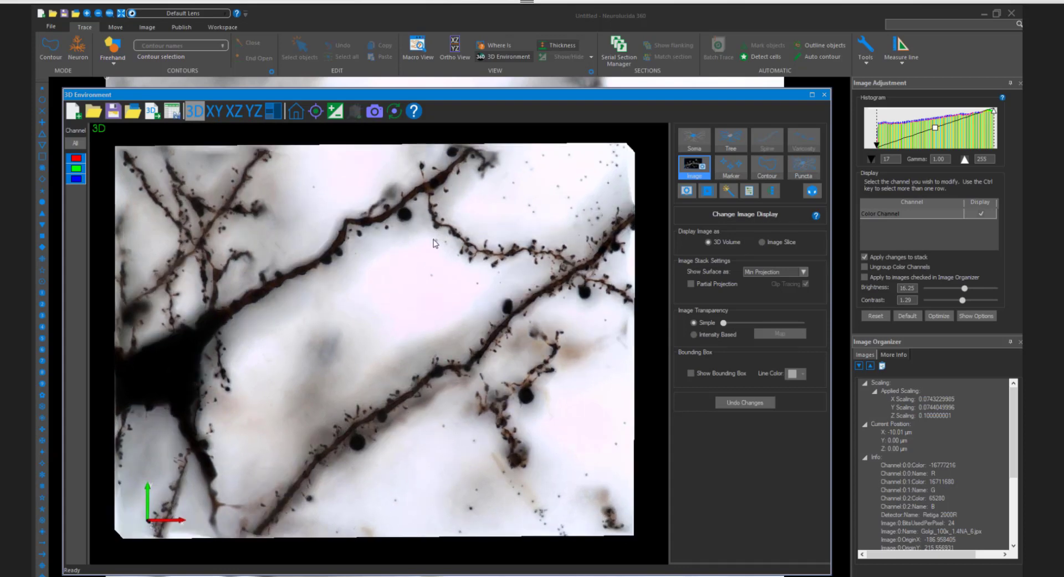
scroll(447, 238, up, 2)
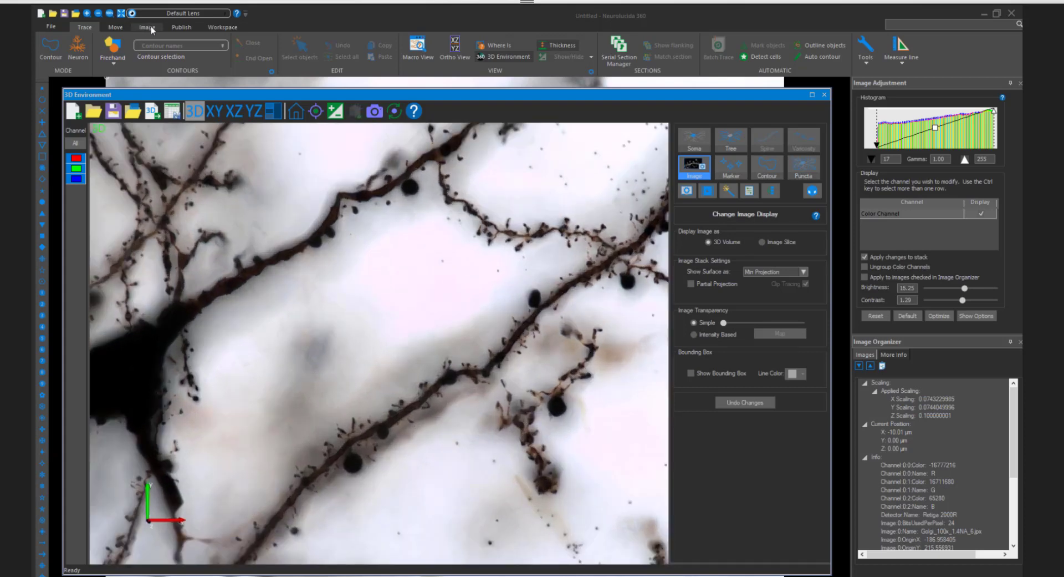
- Open image batch filtering and start adding an image from the computer
click(147, 27)
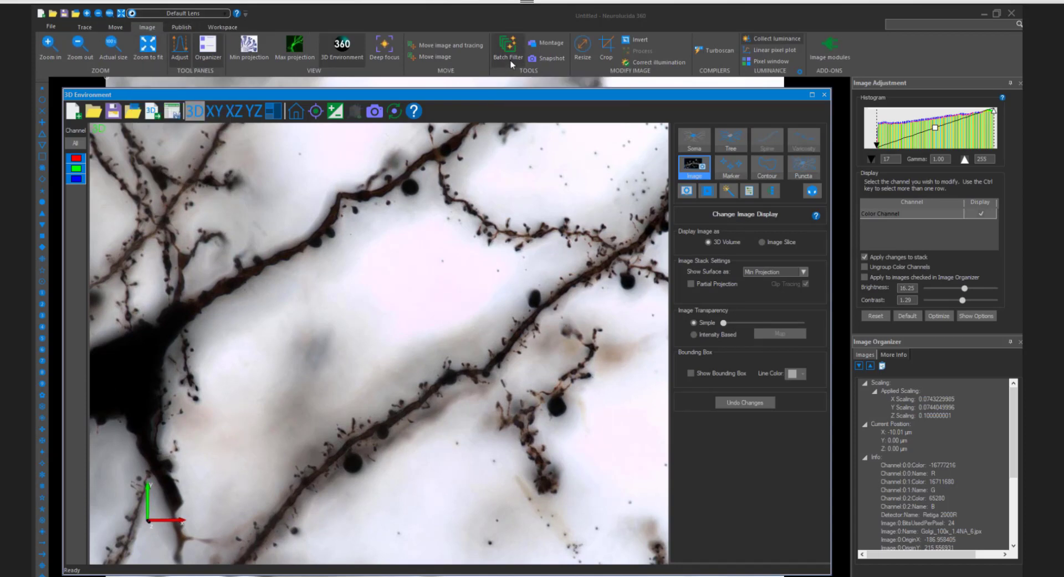
click(511, 59)
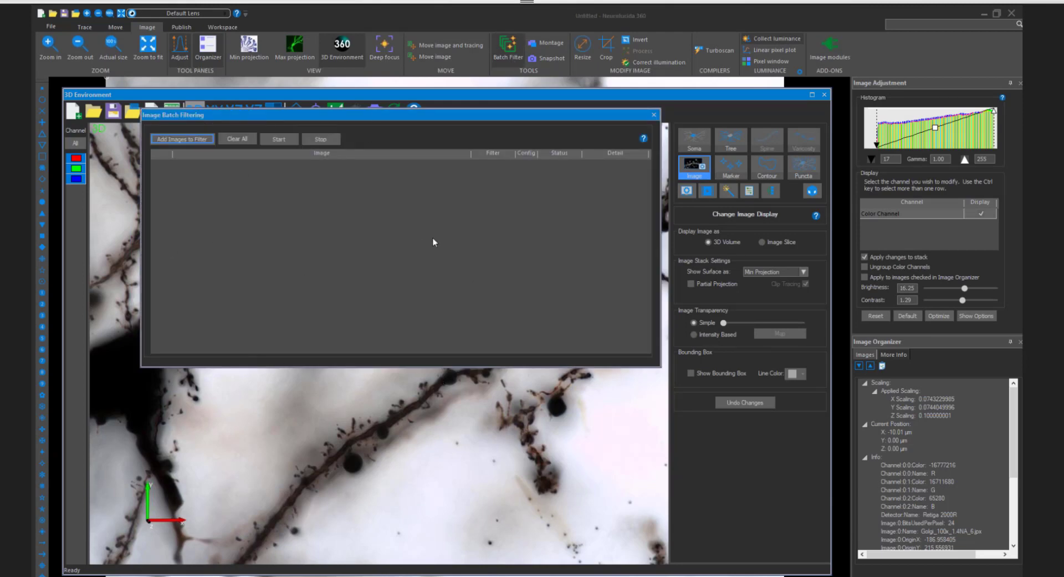
click(195, 141)
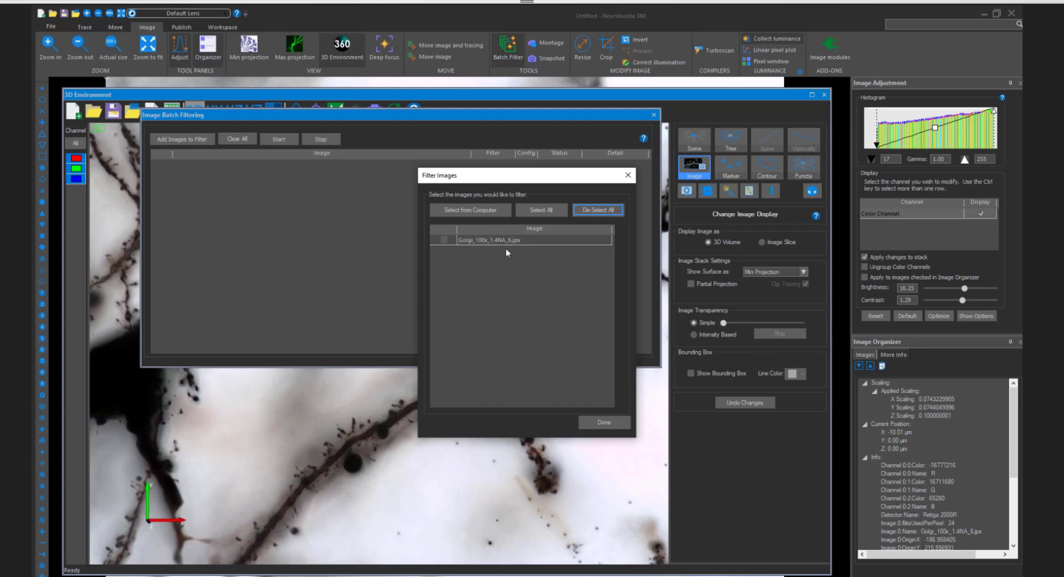
click(490, 209)
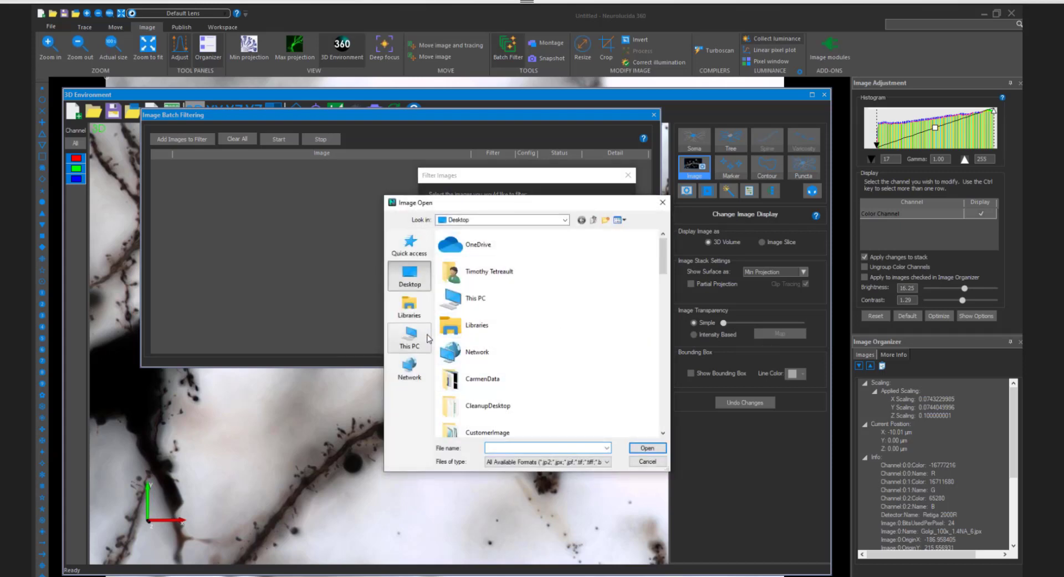
- Add Golgi_100x_1.4NA_6.jpx from C:\WEBINARImages\1.22.21 to the batch filtering list
click(427, 338)
scroll(528, 355, down, 3)
double_click(518, 338)
scroll(518, 335, down, 3)
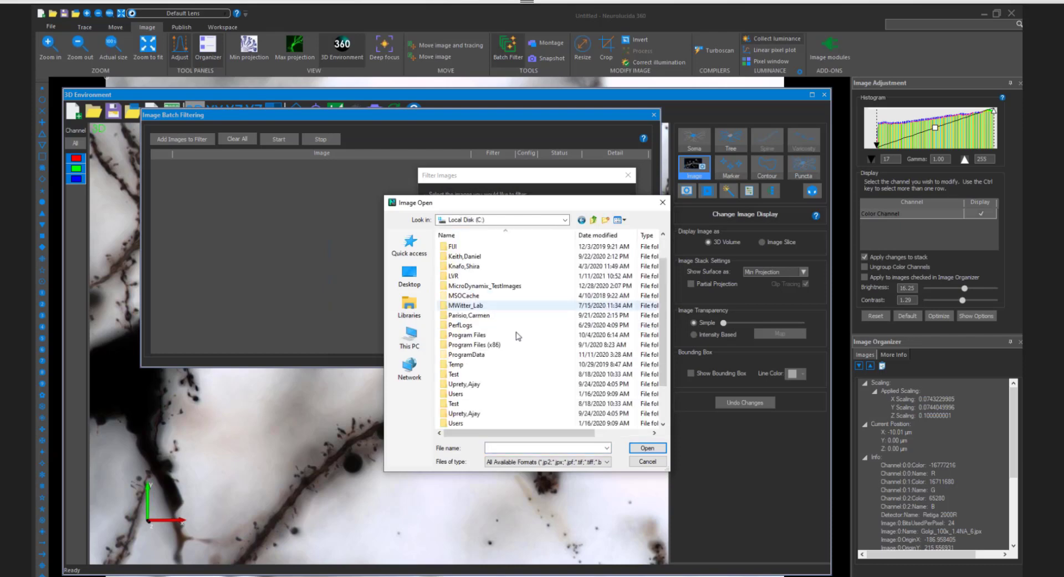
scroll(518, 335, down, 3)
double_click(484, 363)
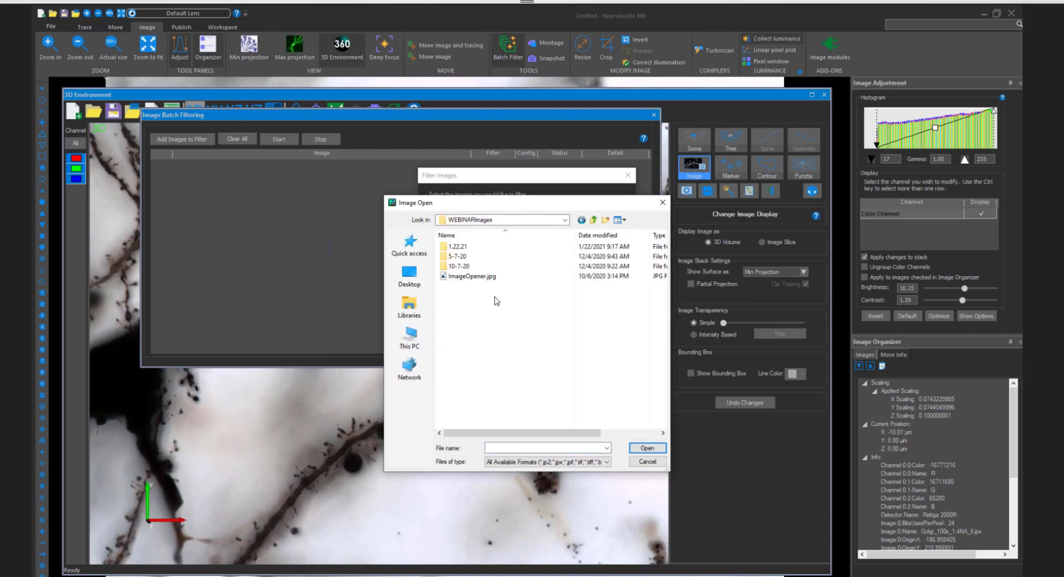
double_click(471, 246)
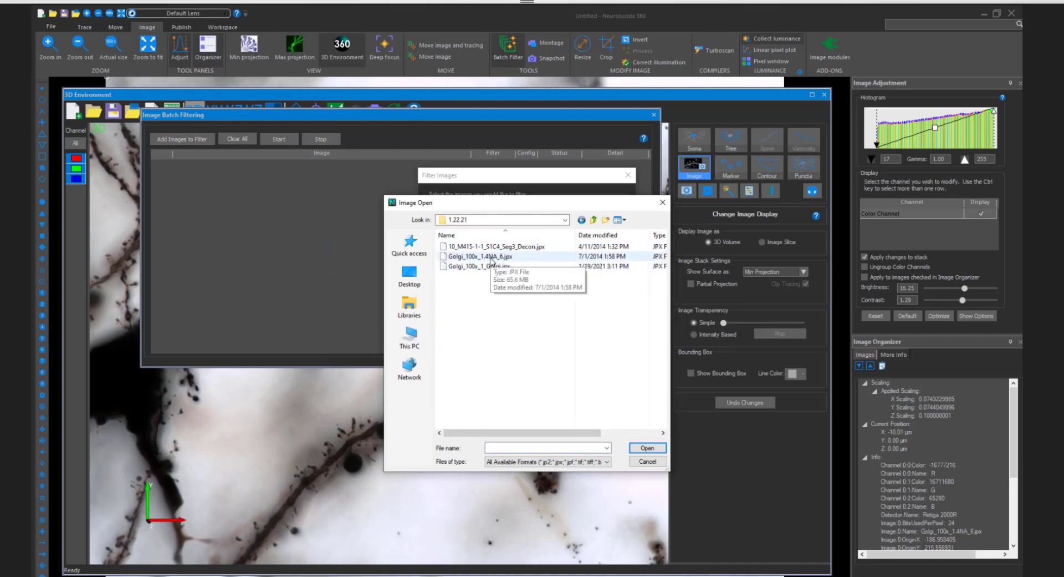
double_click(491, 256)
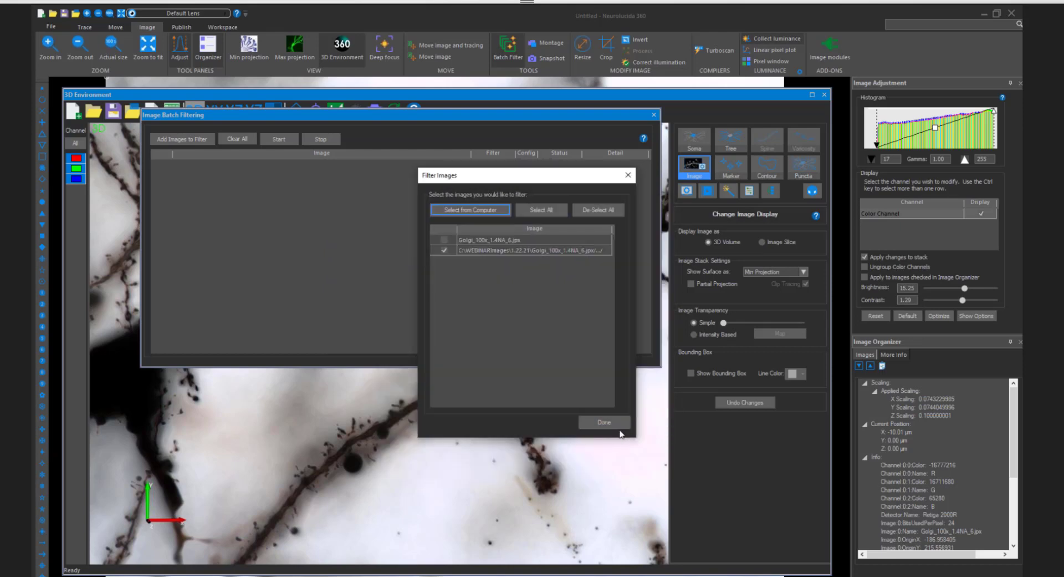
click(618, 426)
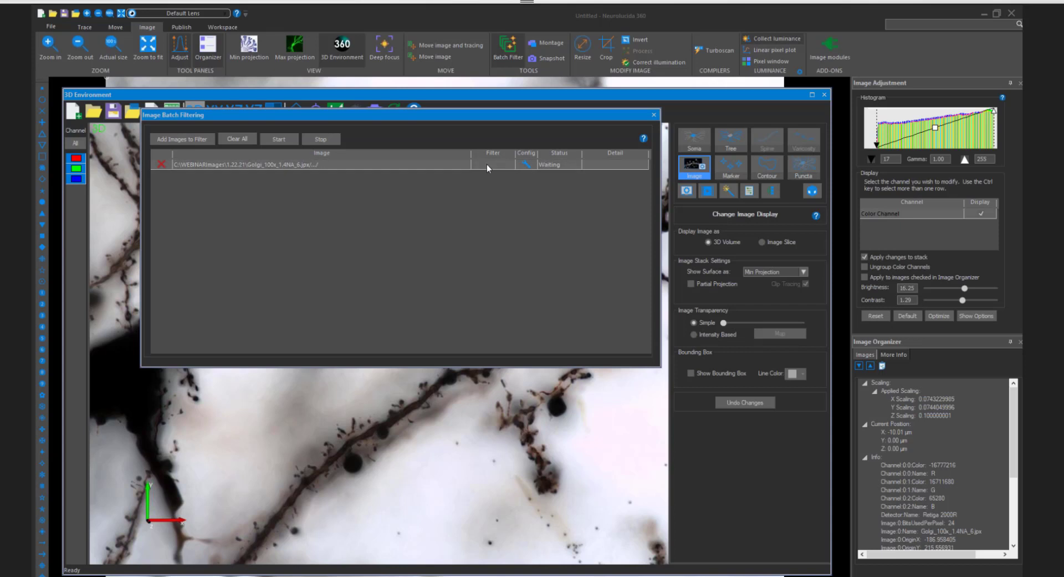
- Configure Golgi_100x_1.4NA_6.jpx to use the Golgi filter type and check the output file name
click(529, 163)
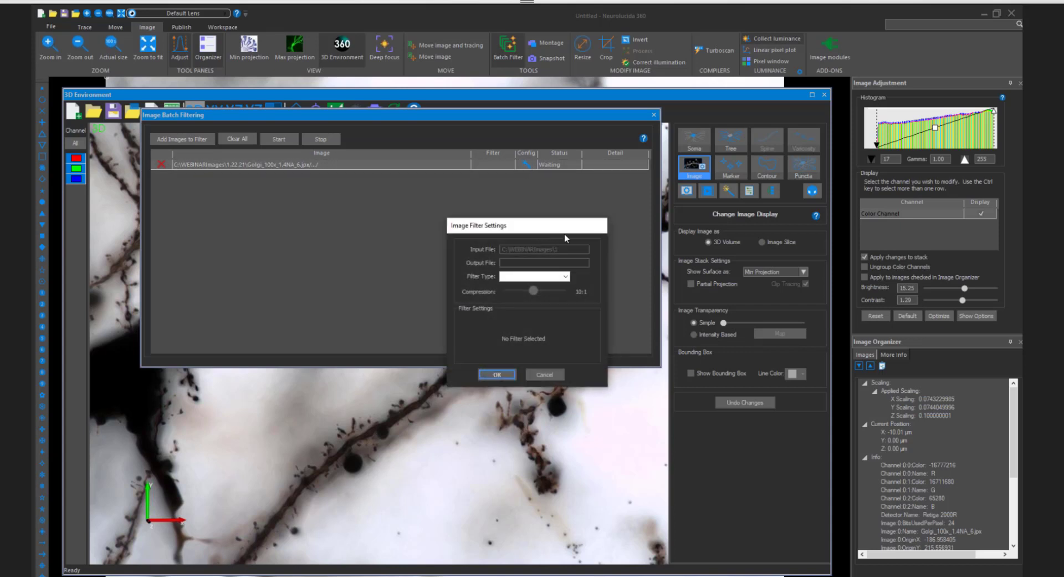
click(566, 276)
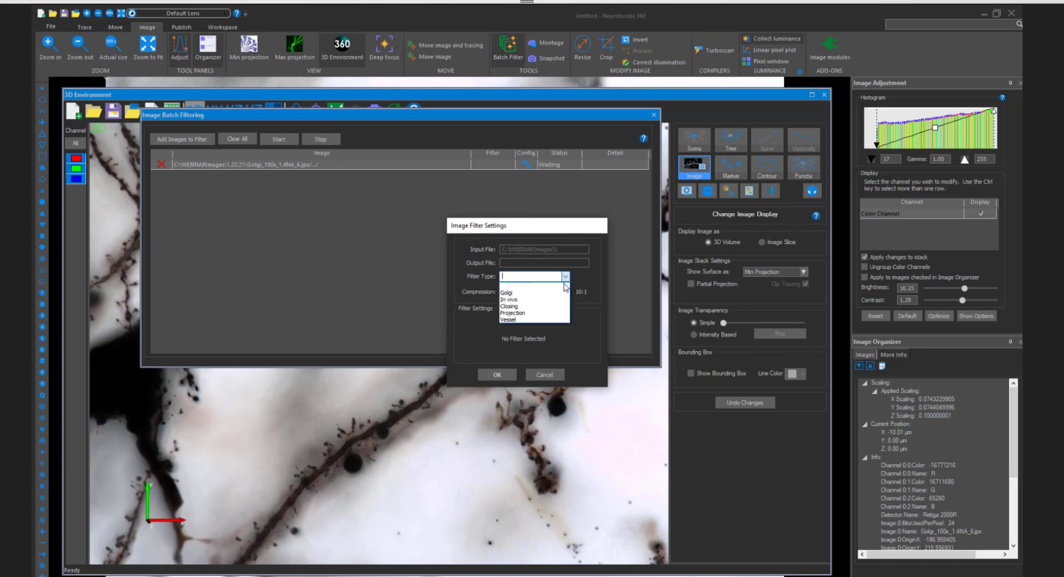
click(543, 293)
drag(503, 263, 564, 263)
click(521, 264)
click(564, 262)
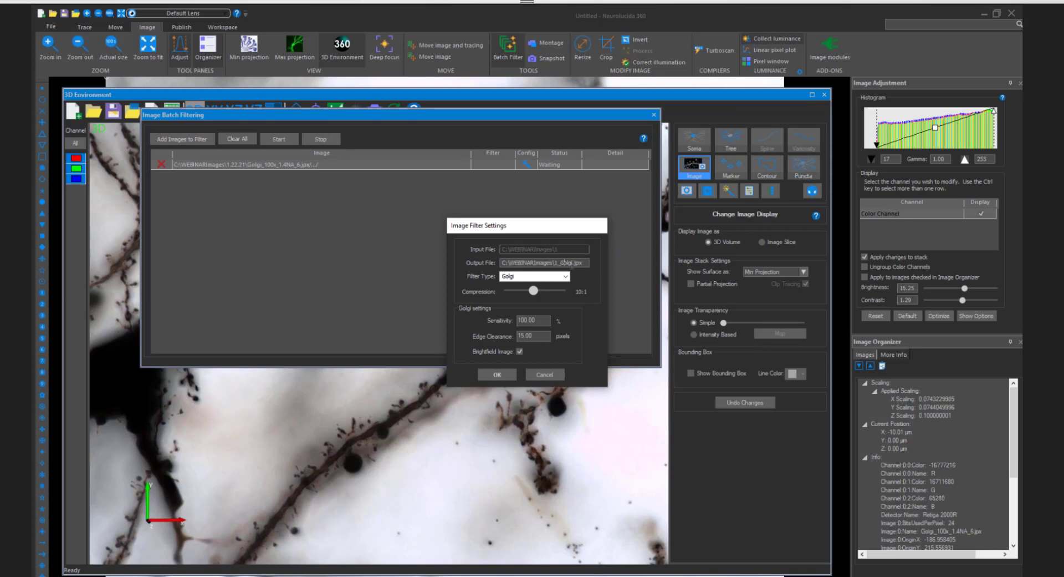
drag(560, 262, 572, 263)
click(580, 267)
click(1016, 235)
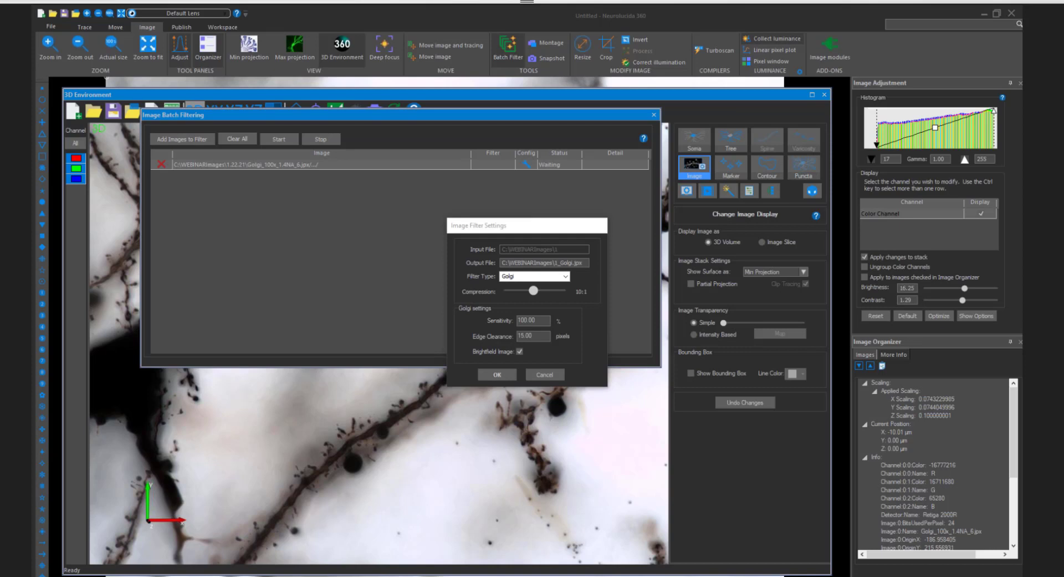
- Accept the Golgi filter settings with 100% sensitivity, 15 pixels edge clearance and the brightfield image option enabled
click(541, 320)
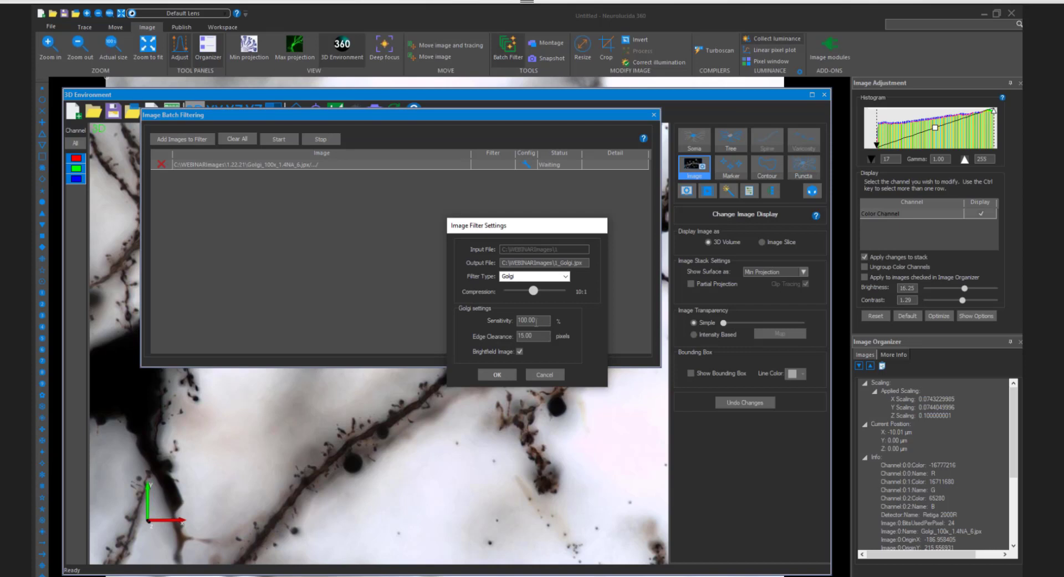
drag(539, 320, 508, 321)
click(539, 321)
drag(538, 335, 514, 338)
click(546, 336)
click(497, 374)
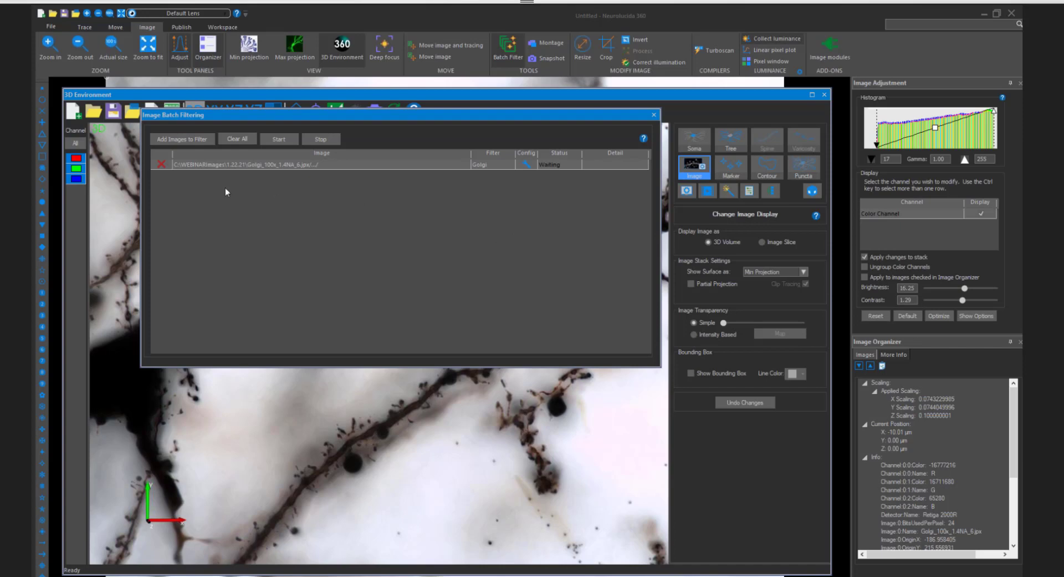
- Close batch filtering and hide the original Golgi_100x_1.4NA_6.jpx so the 3D view displays the filtered Golgi_100x_1_Golgi.jpx
click(653, 114)
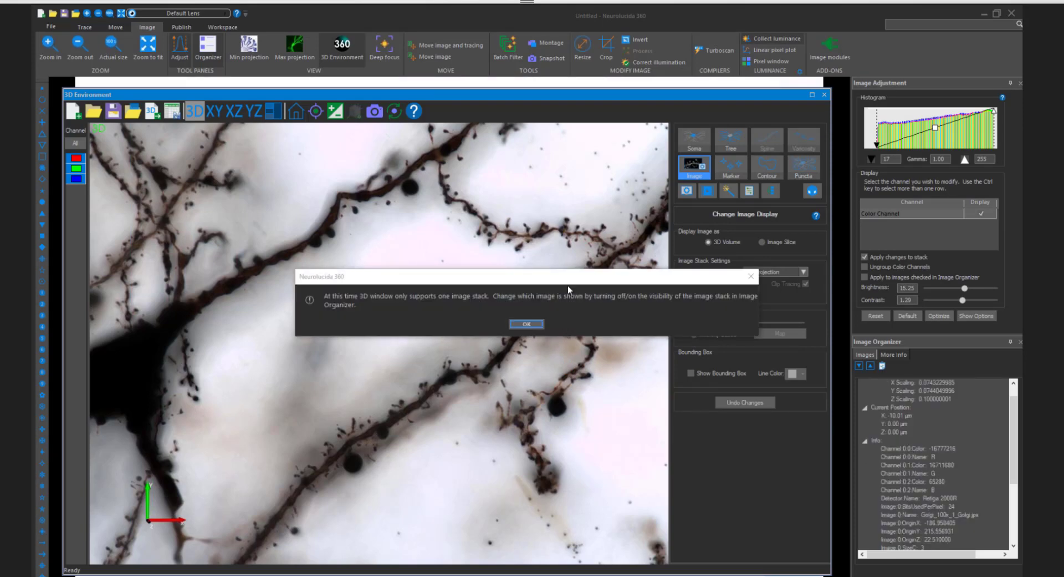
click(506, 321)
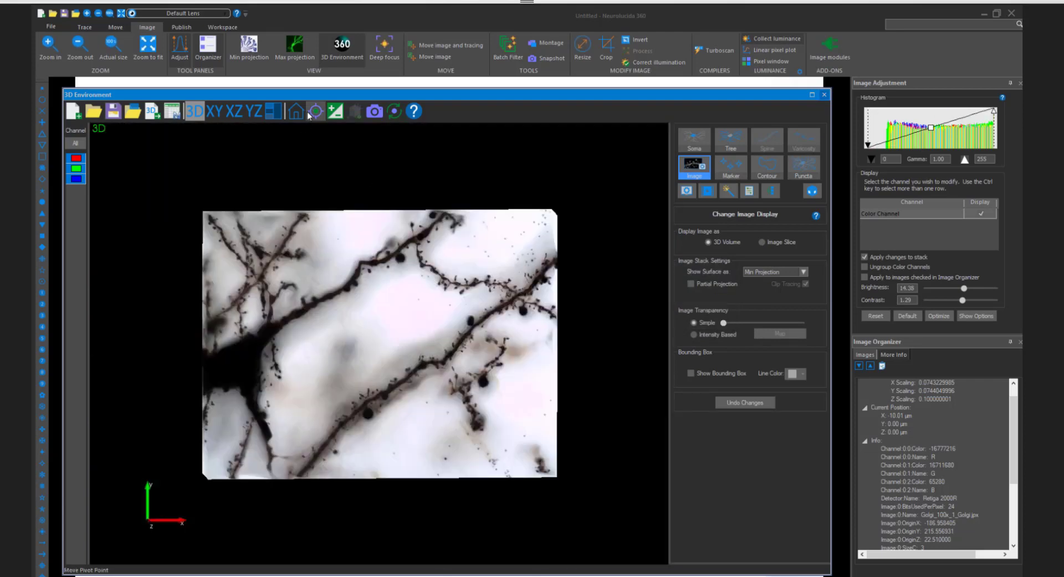
scroll(387, 304, up, 3)
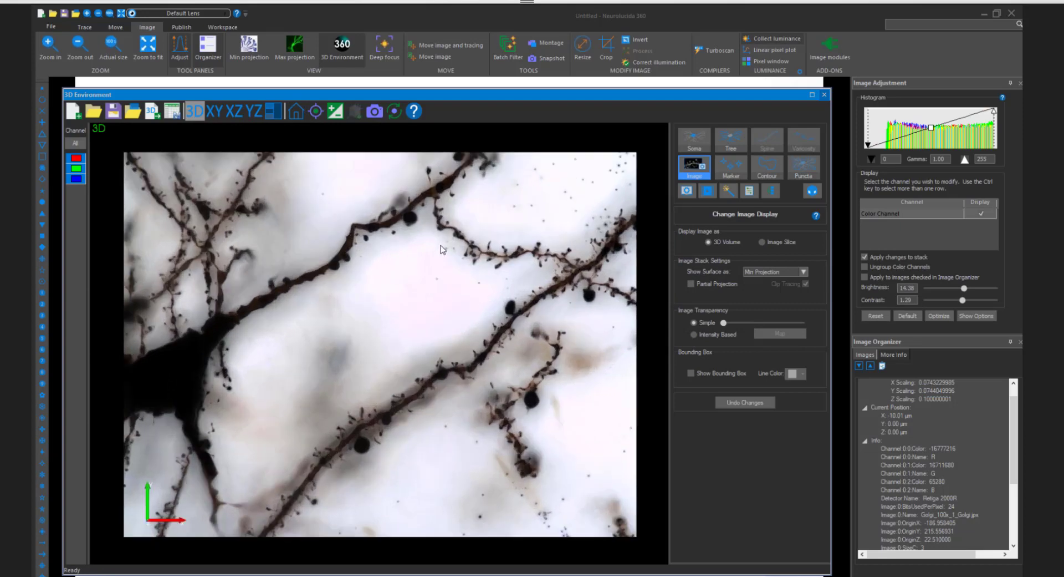
click(871, 354)
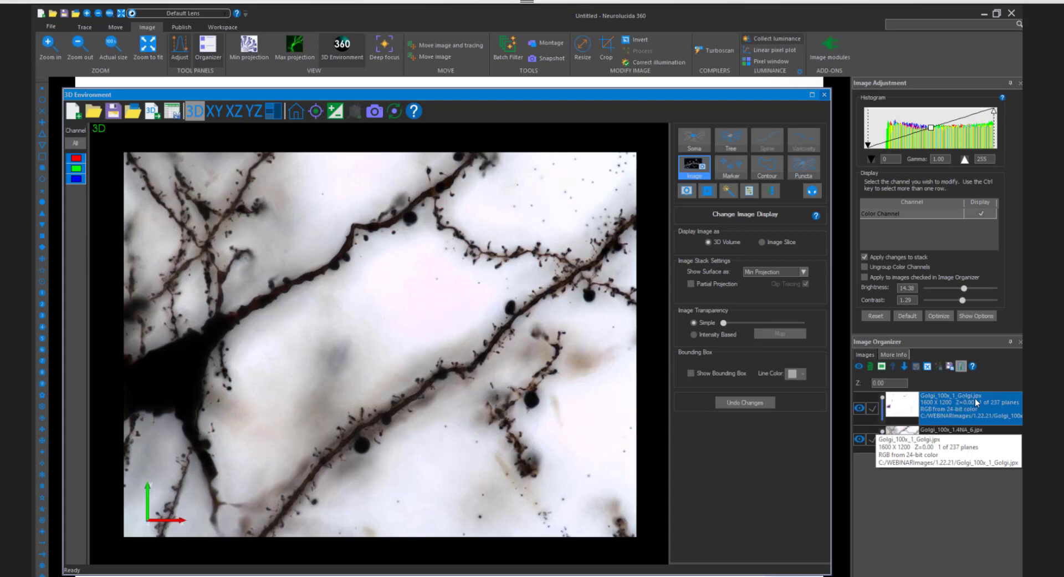
click(859, 439)
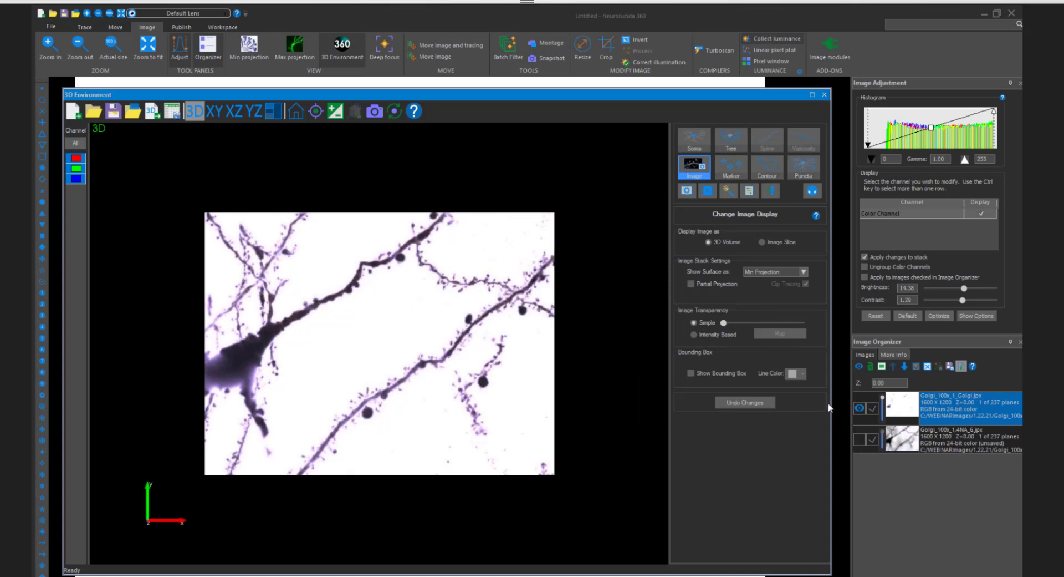
- Compare the filtered stack with the original in 3D by switching their visibility, ending on the filtered one
scroll(438, 332, up, 3)
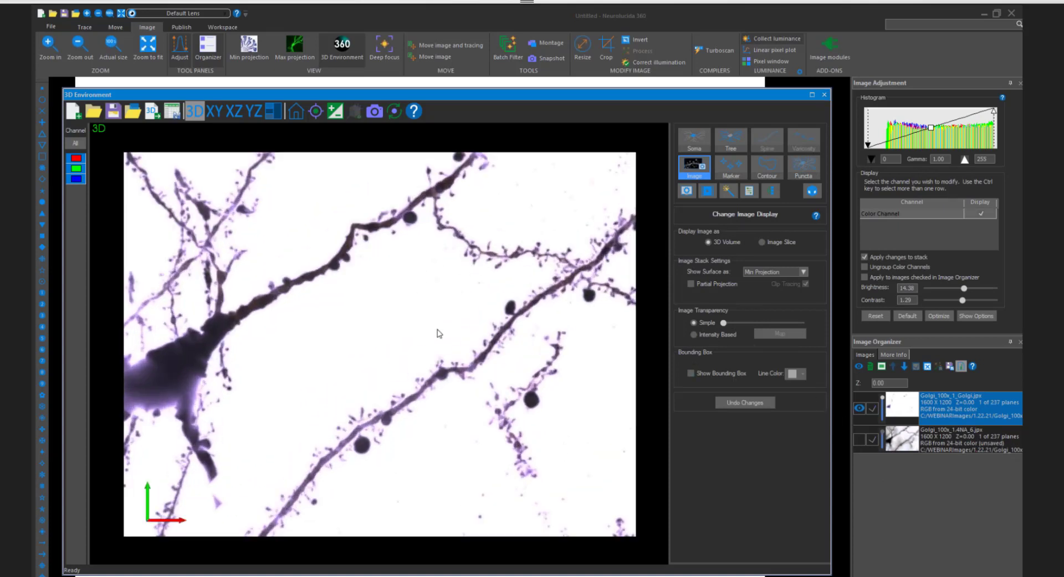
scroll(438, 333, down, 1)
scroll(438, 333, up, 1)
scroll(438, 333, down, 1)
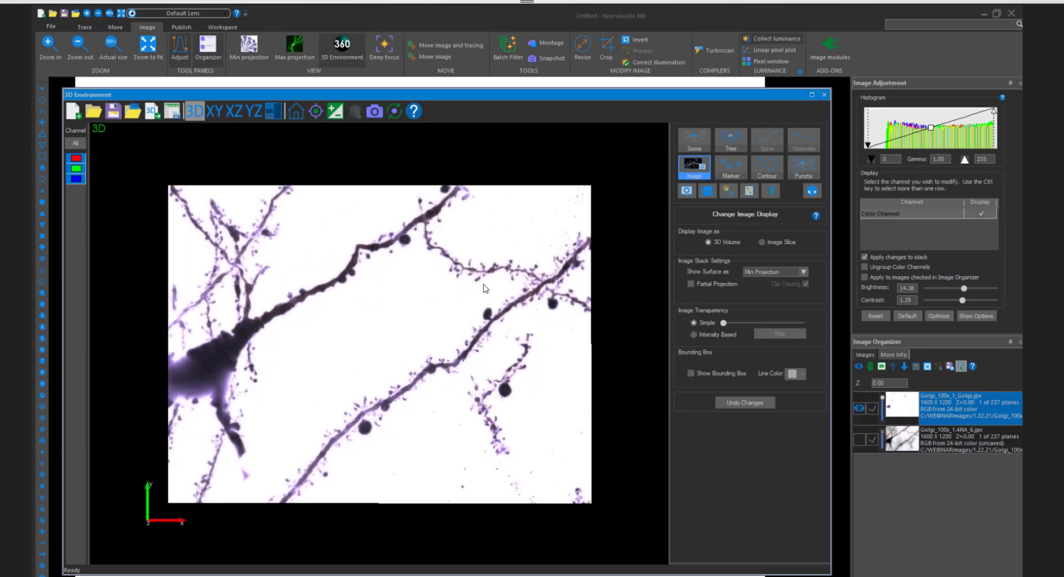
mouse_move(391, 382)
mouse_down()
mouse_move(380, 389)
mouse_move(393, 395)
mouse_up()
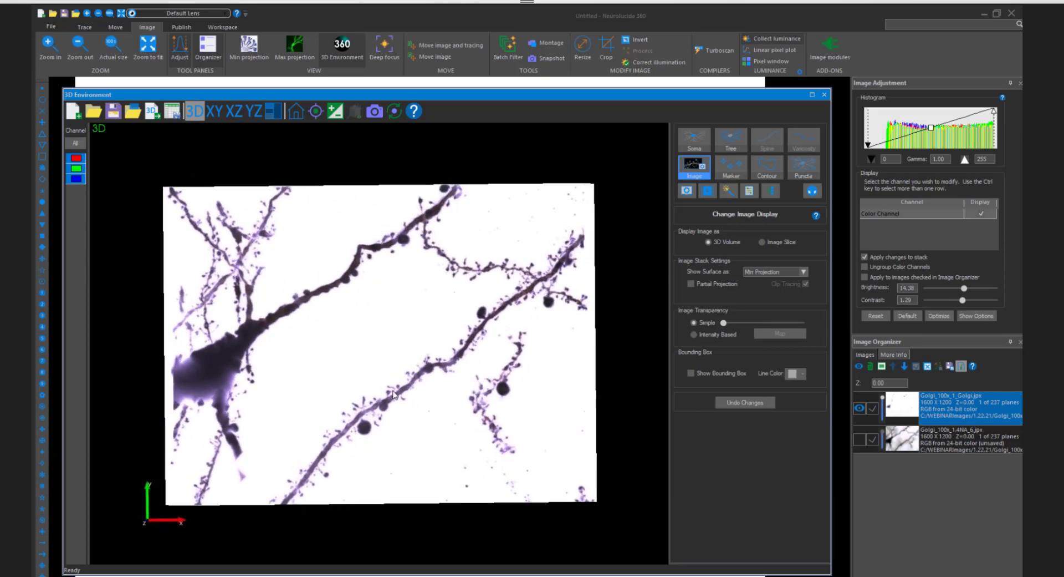
click(860, 437)
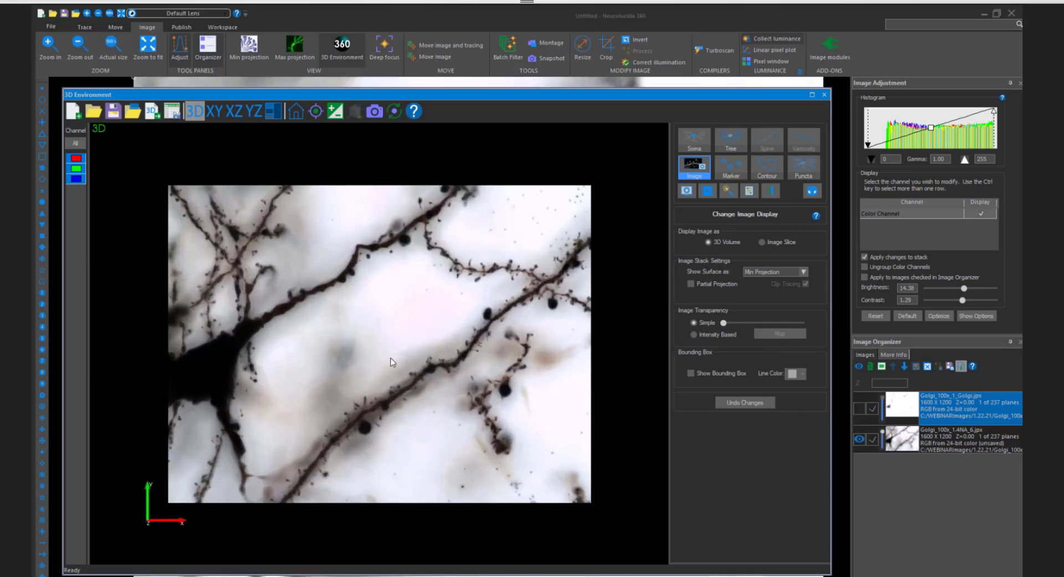
drag(390, 361, 303, 363)
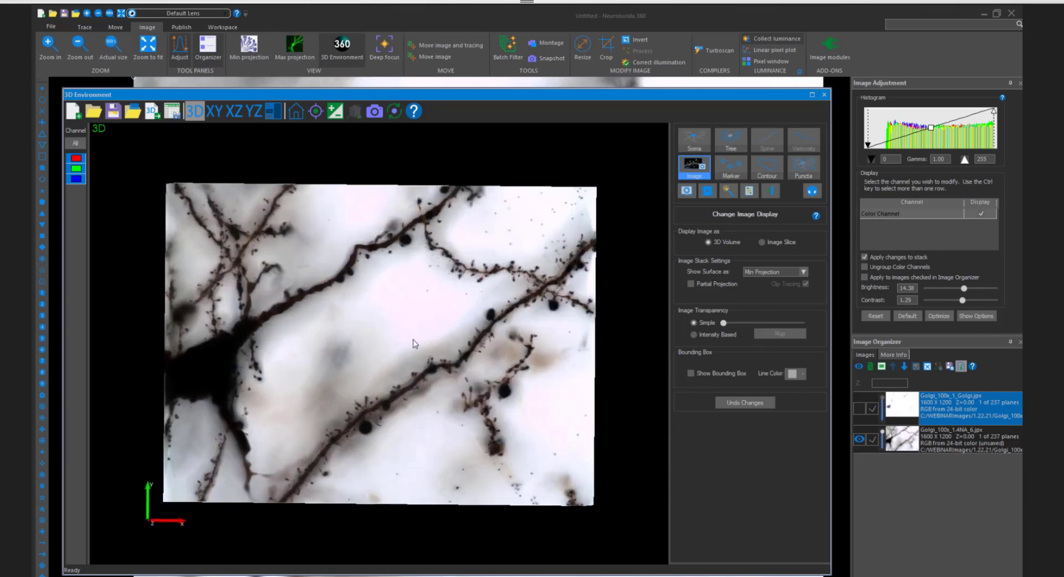
click(860, 439)
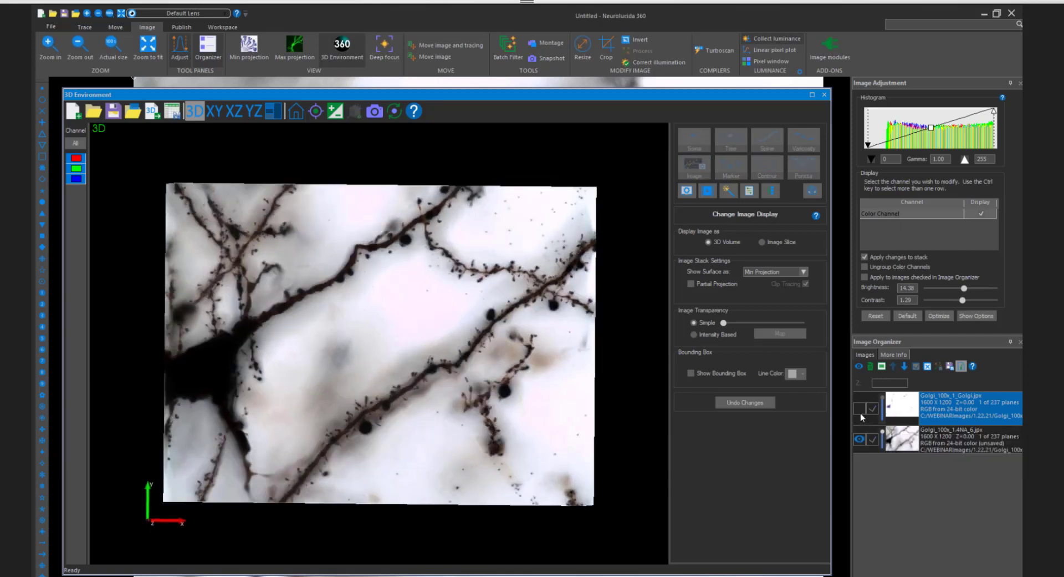
click(861, 407)
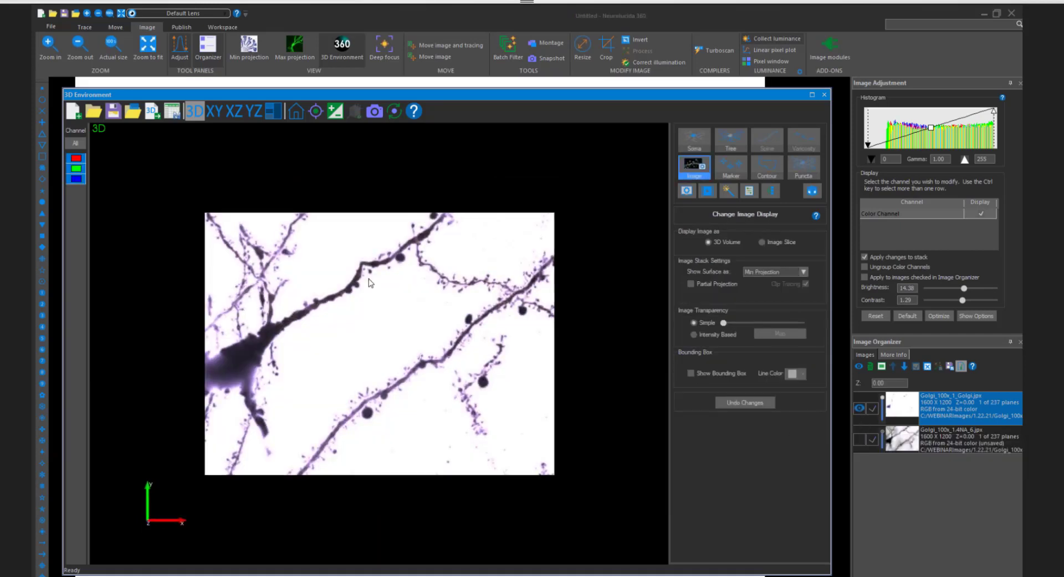
- Raise the filtered image's histogram black point to 35 to darken the dendrites and spines
scroll(374, 282, up, 3)
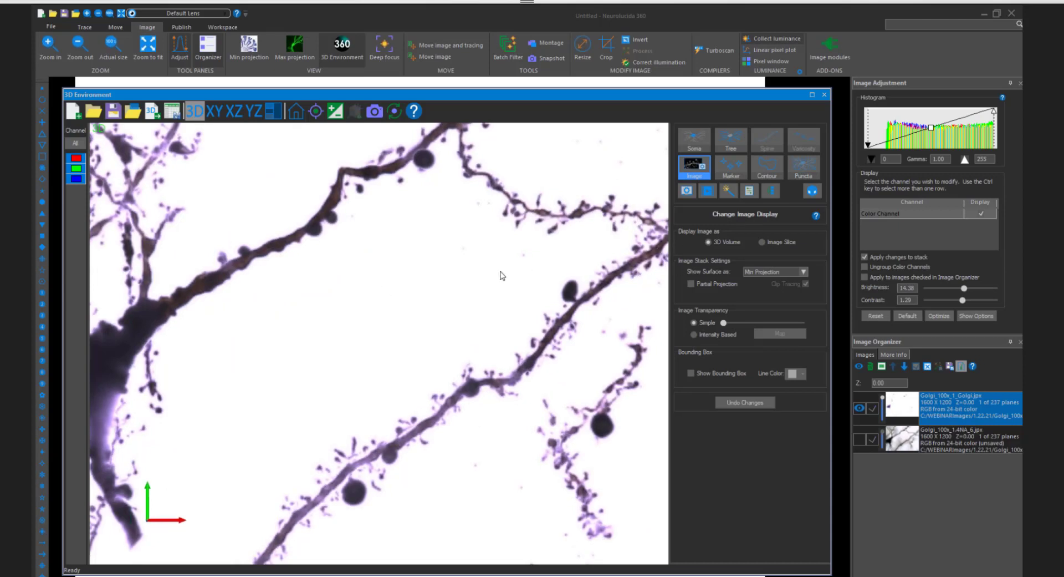
scroll(486, 284, down, 3)
drag(485, 284, 480, 312)
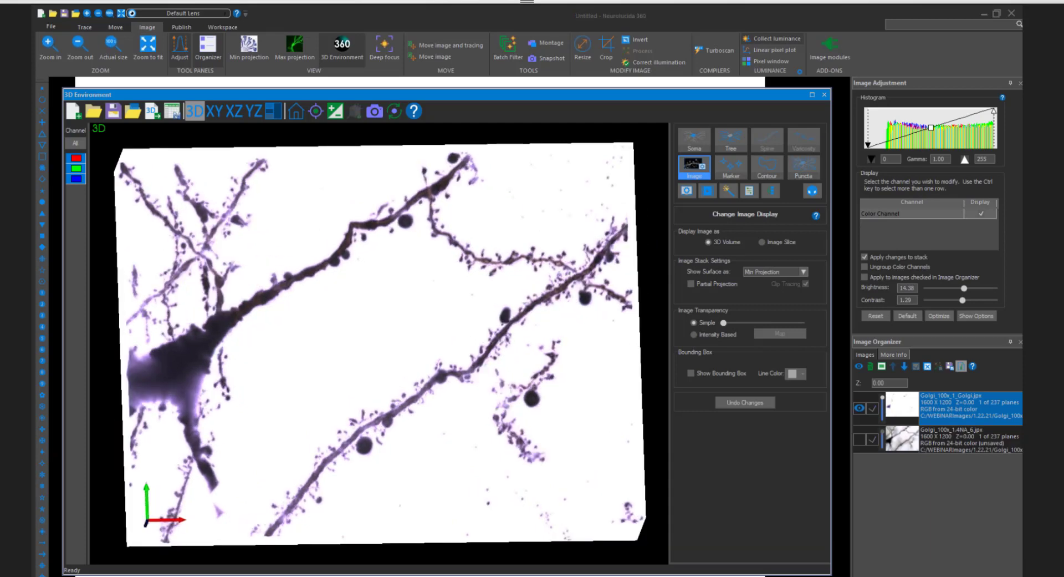
scroll(527, 345, up, 3)
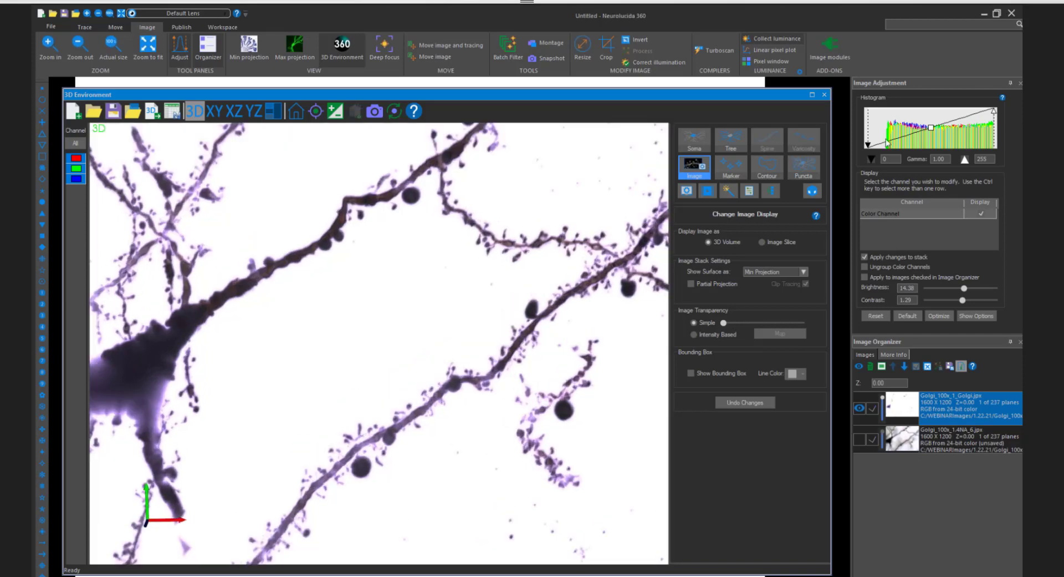
drag(869, 145, 885, 146)
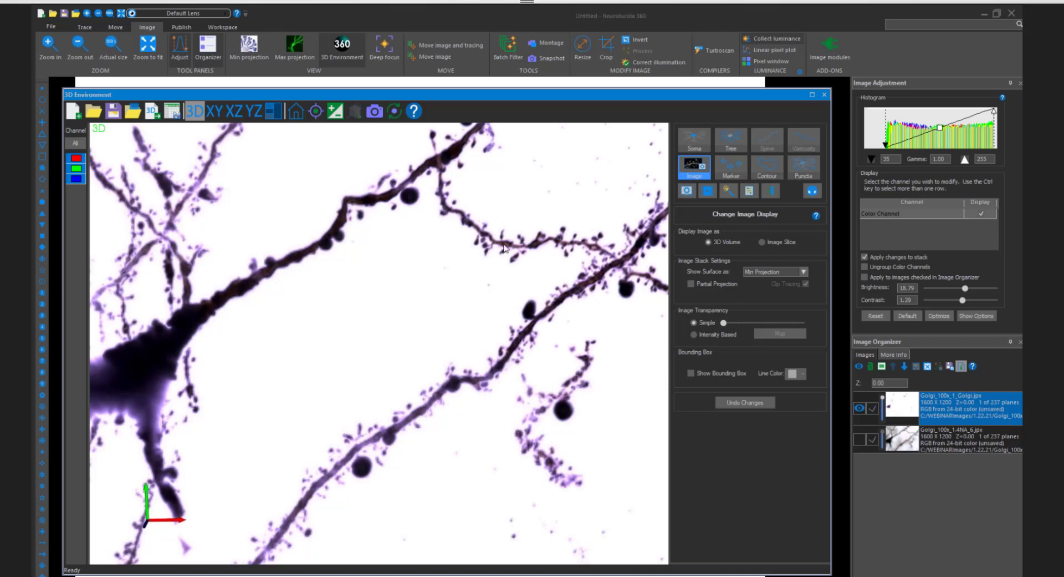
- Inspect the dendrites and spines of the adjusted filtered image at several zooms and angles
scroll(454, 228, up, 2)
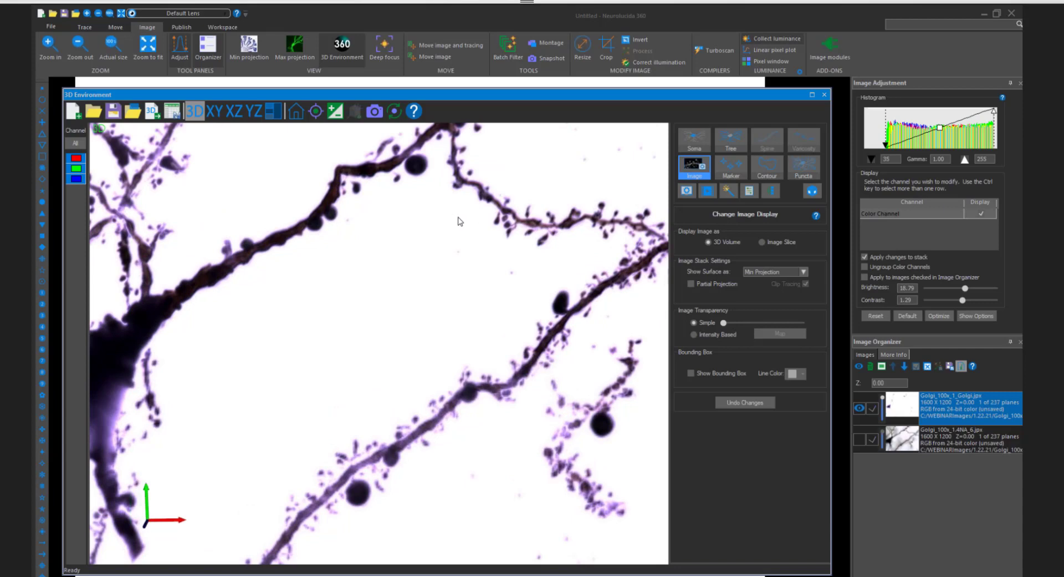
scroll(460, 224, up, 1)
middle_drag(483, 245, 458, 257)
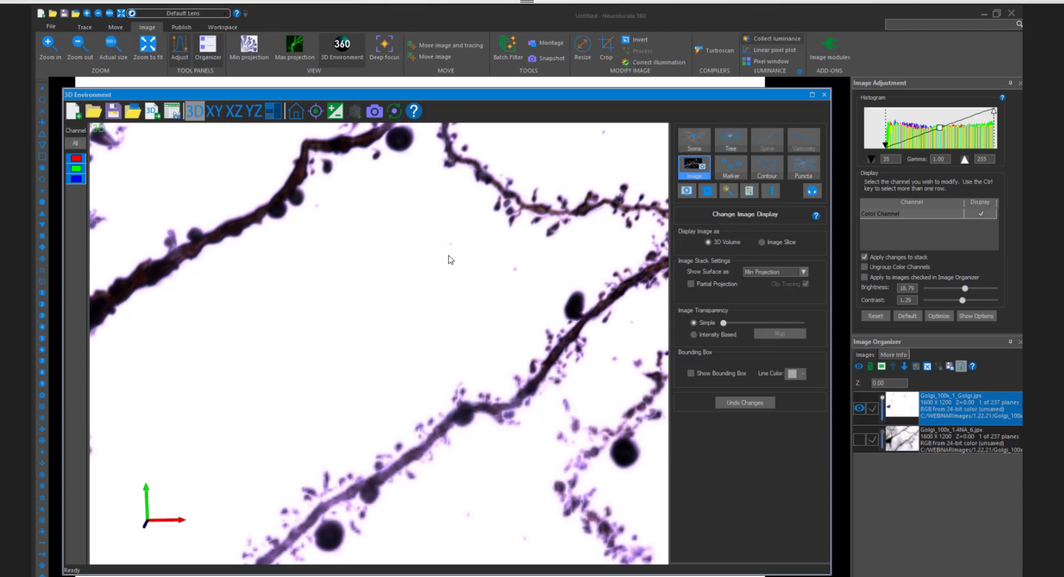
scroll(450, 257, down, 4)
scroll(468, 276, up, 5)
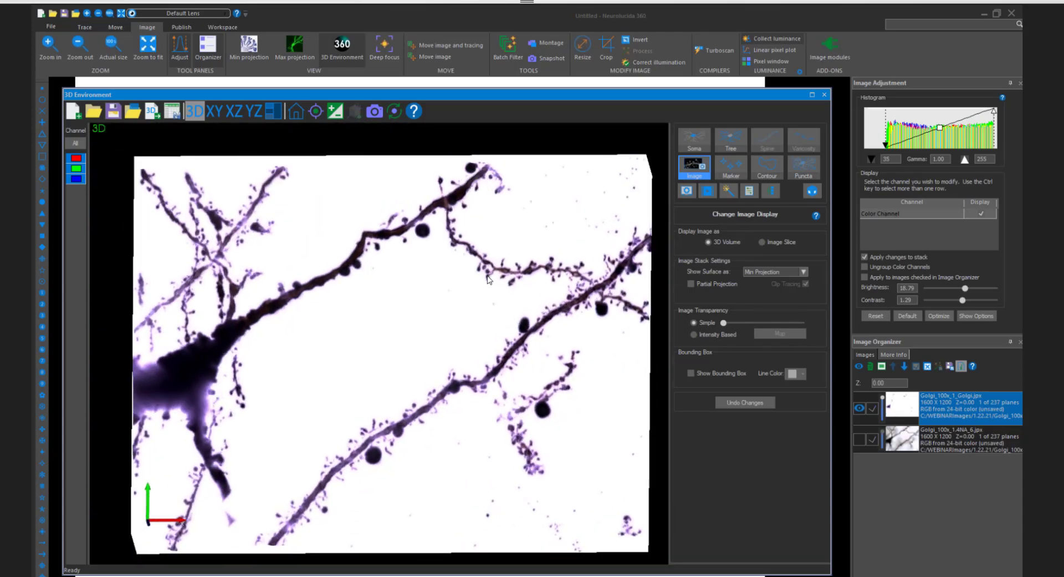
scroll(444, 276, up, 2)
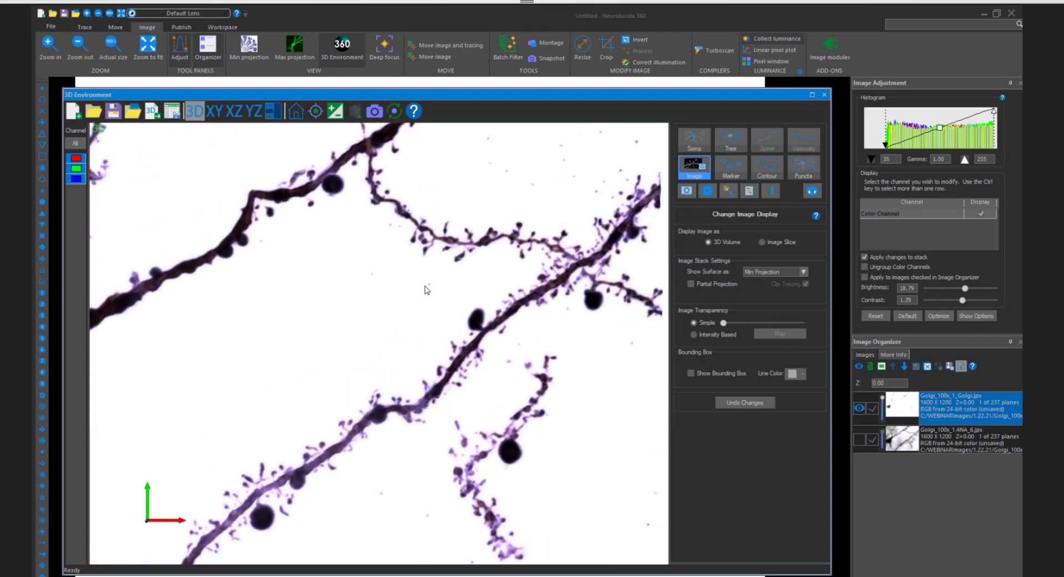
scroll(446, 283, up, 1)
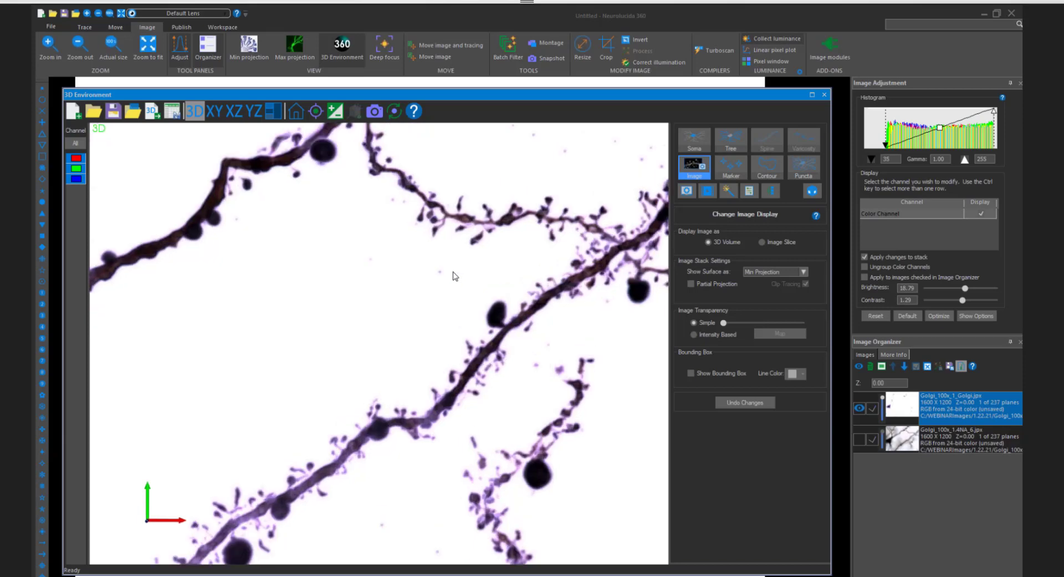
middle_drag(454, 276, 428, 295)
scroll(424, 295, down, 2)
scroll(403, 293, up, 5)
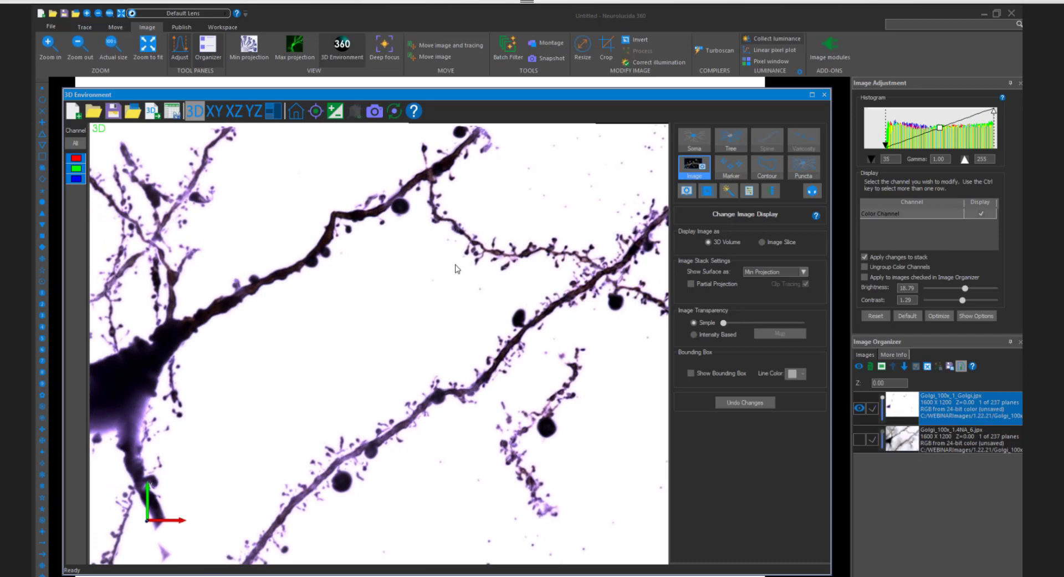
drag(456, 274, 495, 278)
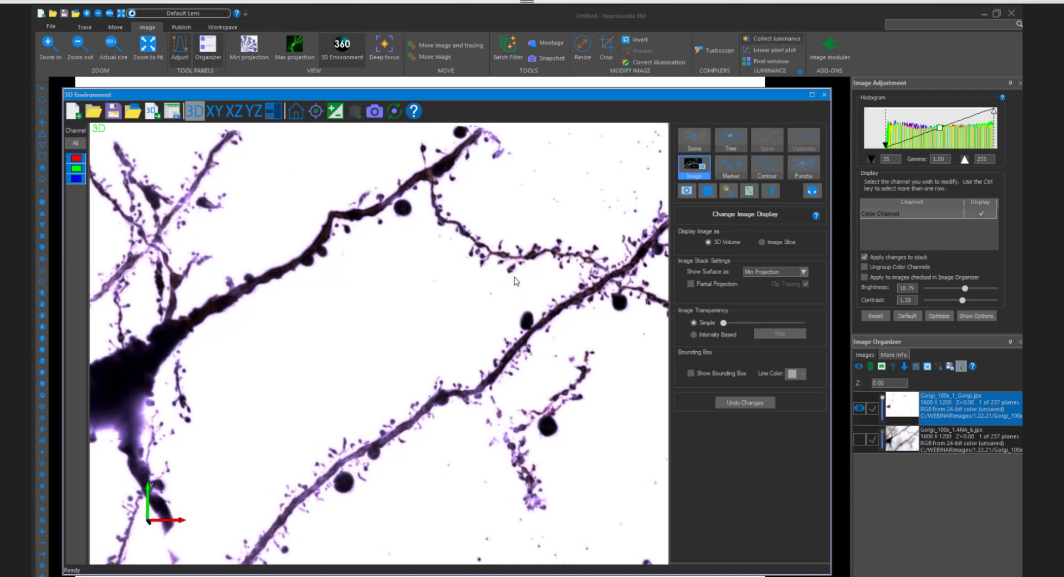
drag(512, 288, 520, 286)
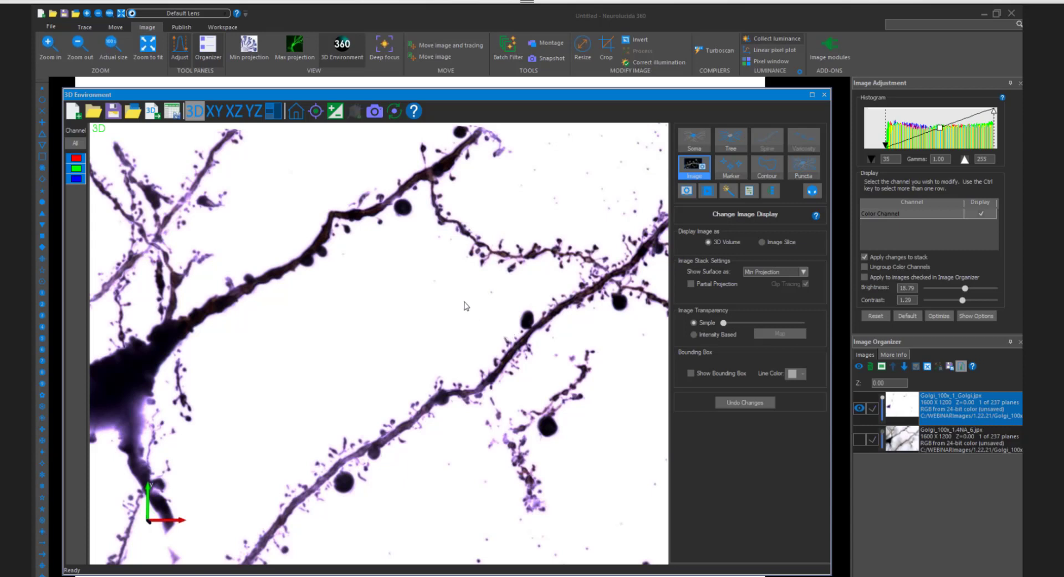
scroll(466, 305, down, 2)
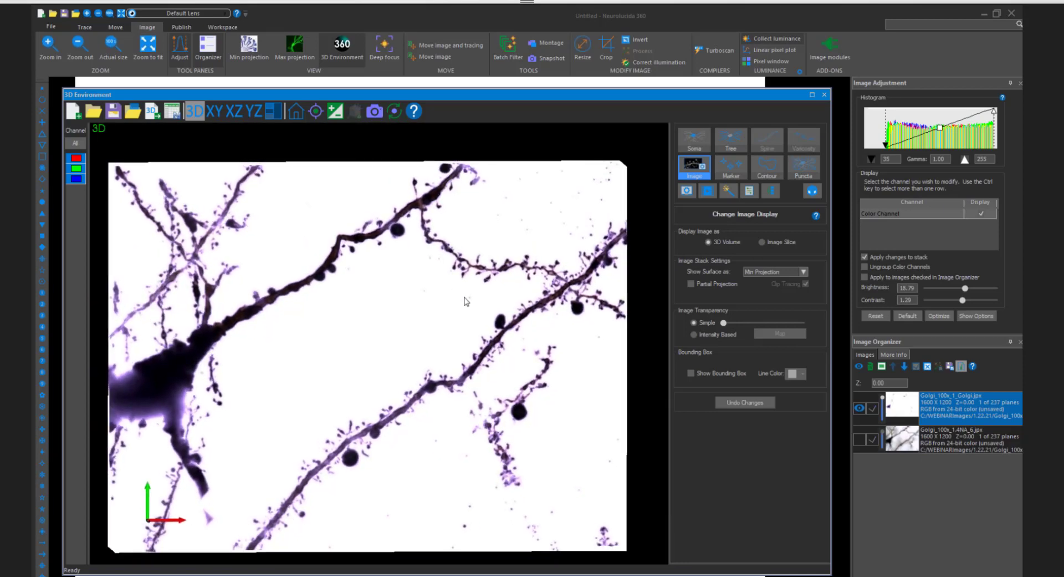
scroll(467, 301, up, 3)
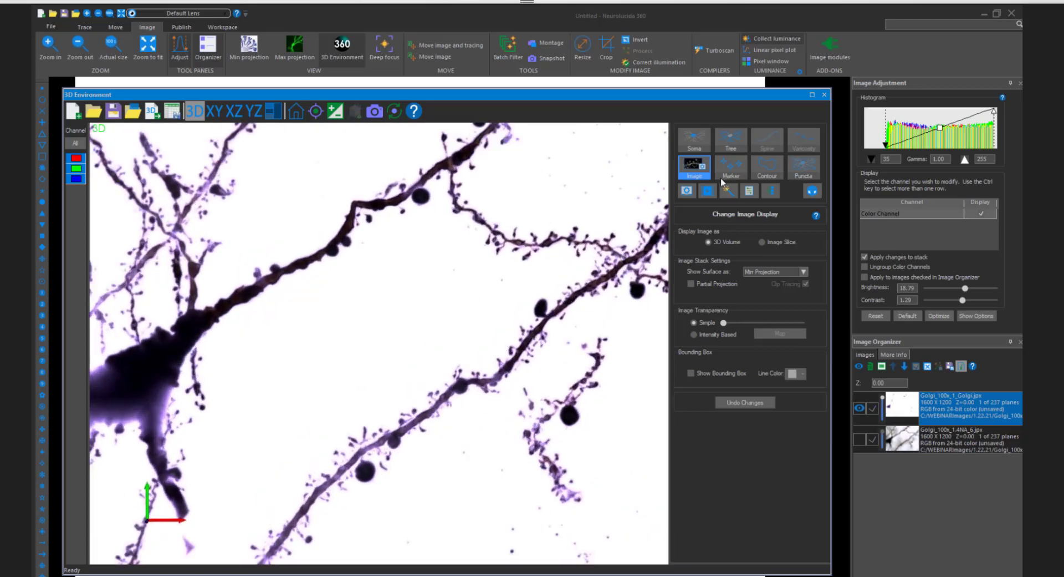
- Switch to tree tracing for the filtered image, keeping the Smart manual mode, and frame the dendrites
click(727, 152)
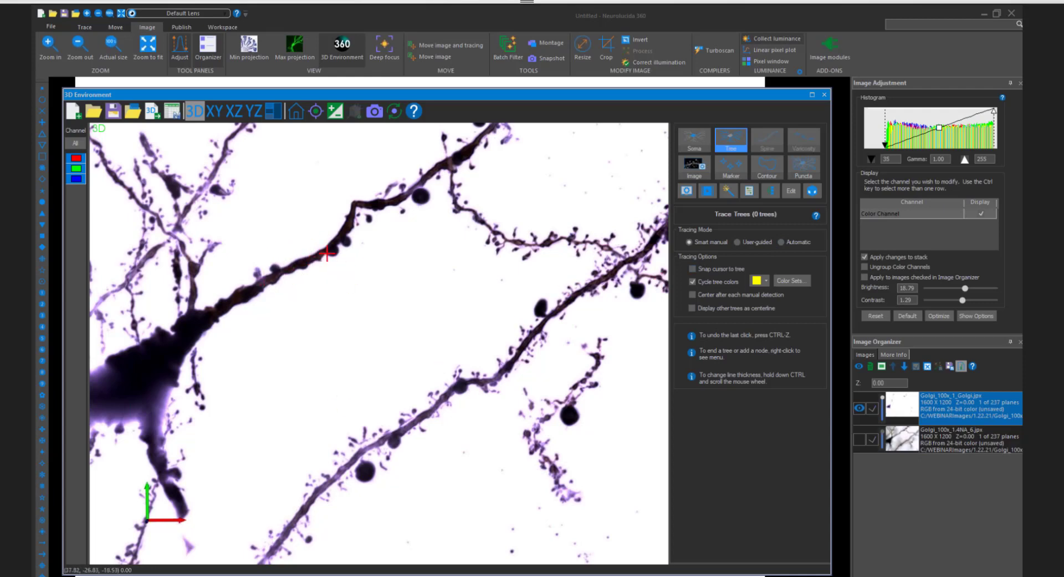
scroll(414, 335, up, 1)
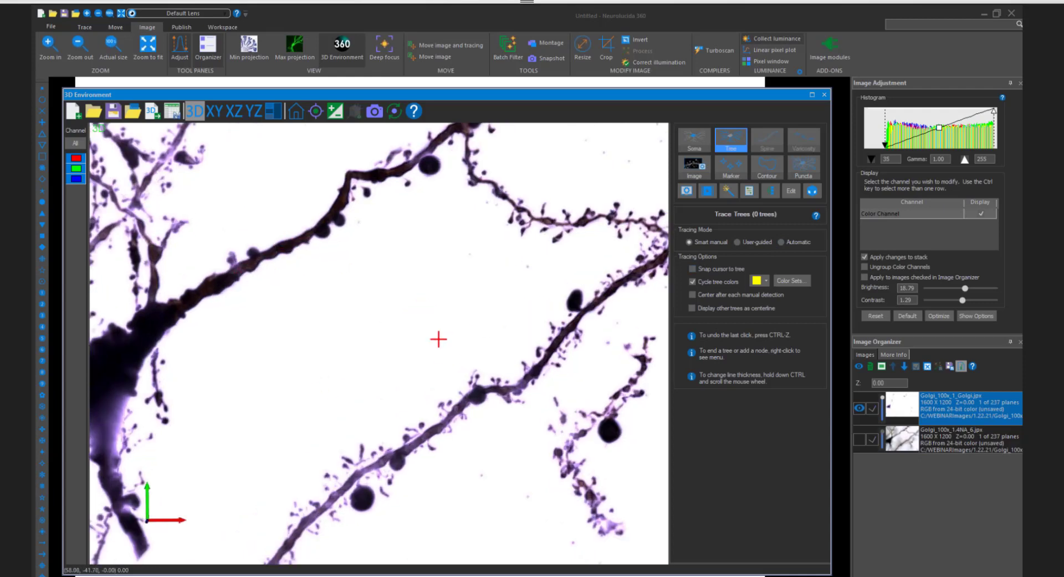
scroll(453, 370, down, 1)
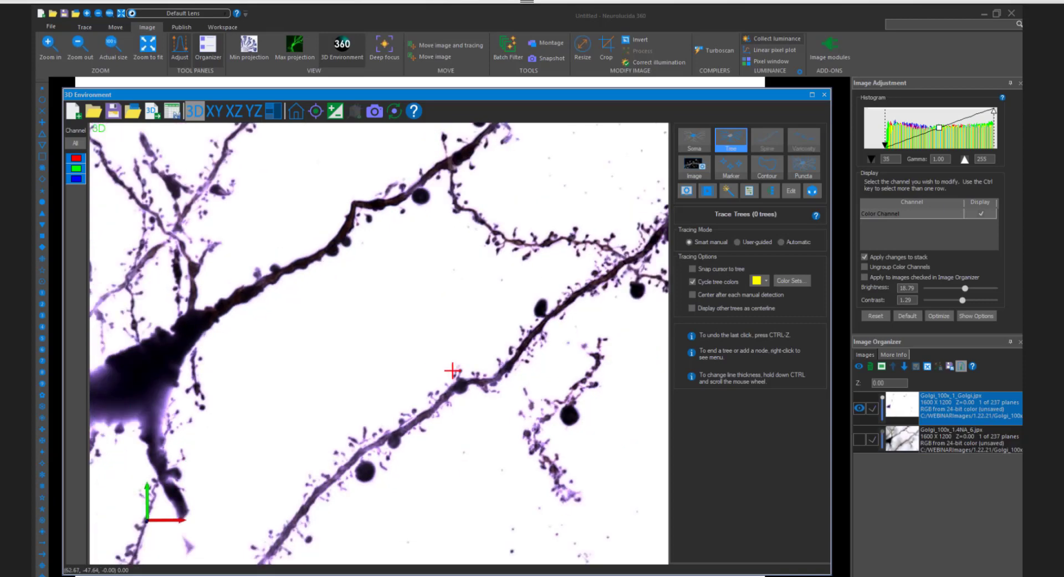
- Switch tree tracing to Automatic mode, open its detection settings and display the tracing seeds on the dendrites
click(797, 242)
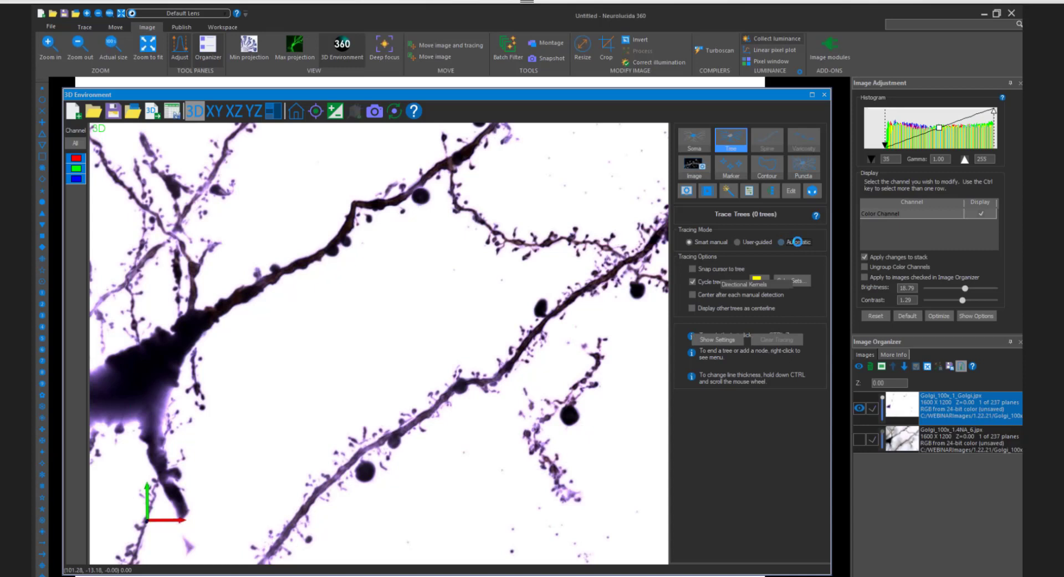
click(715, 340)
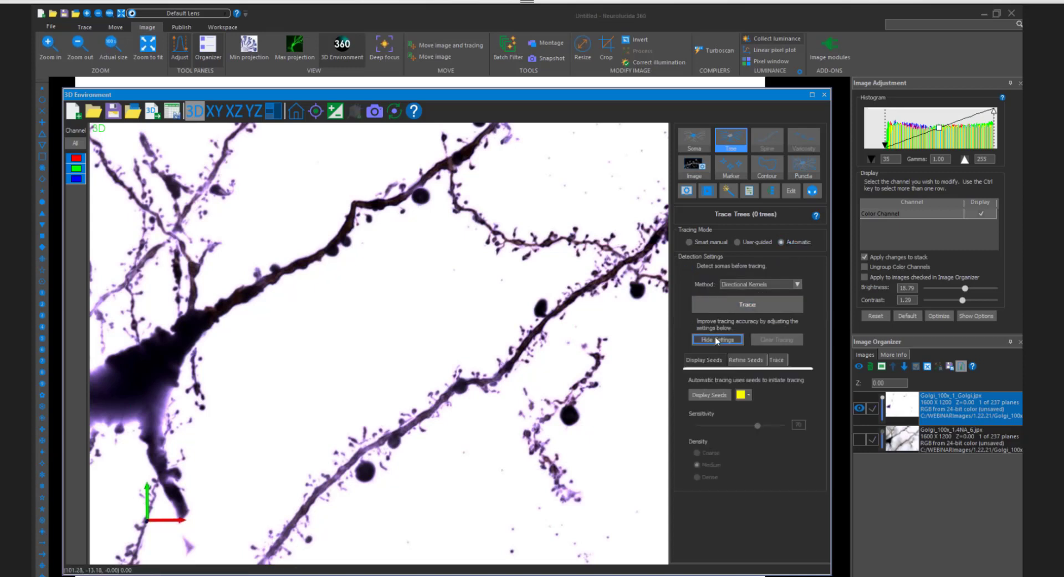
click(719, 394)
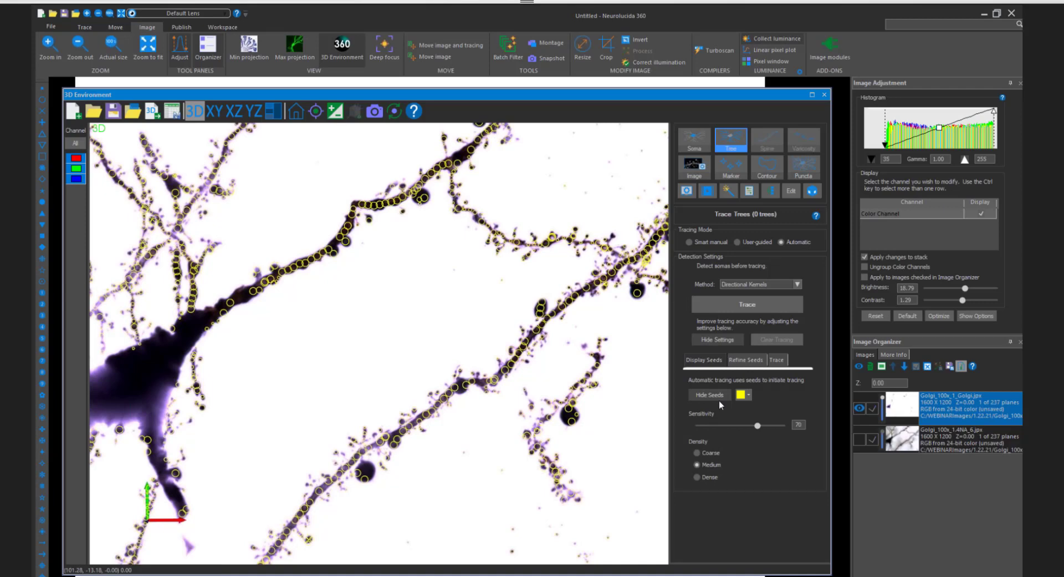
- Examine how the seeds lie on the dendrites, spines and background at several zooms and angles
click(766, 297)
scroll(463, 289, down, 3)
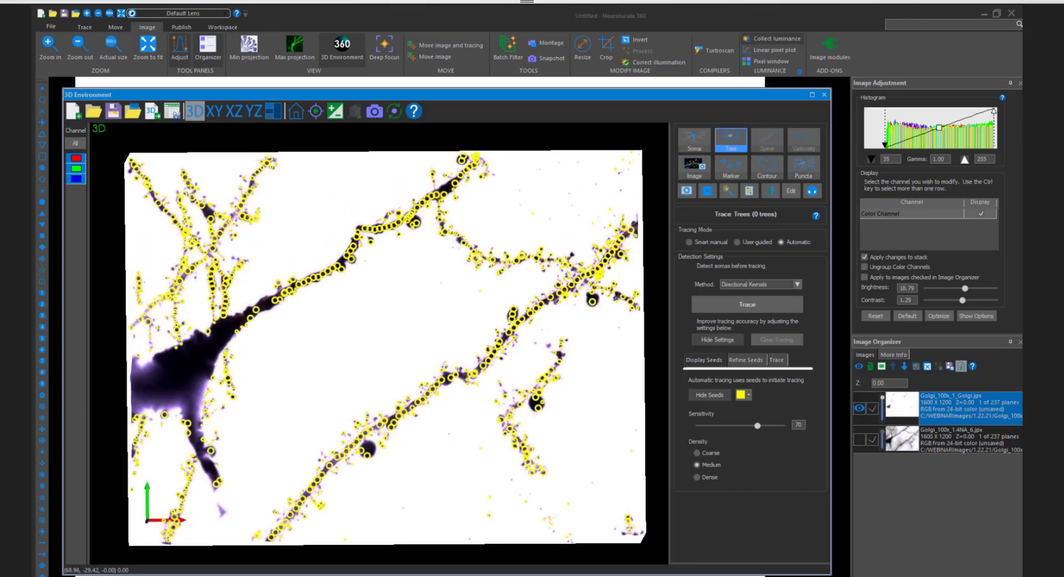
middle_drag(485, 291, 492, 281)
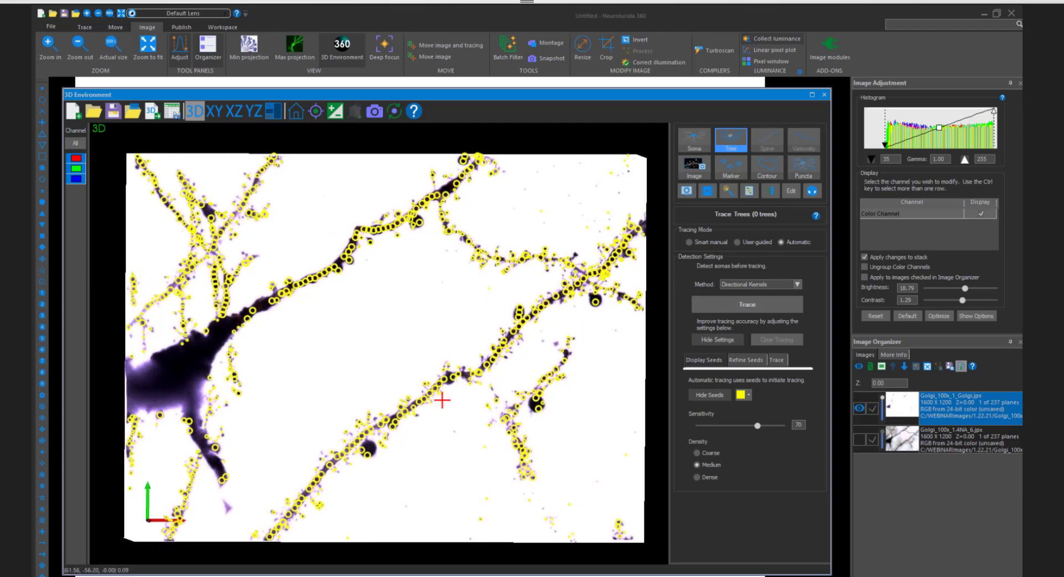
scroll(441, 400, up, 2)
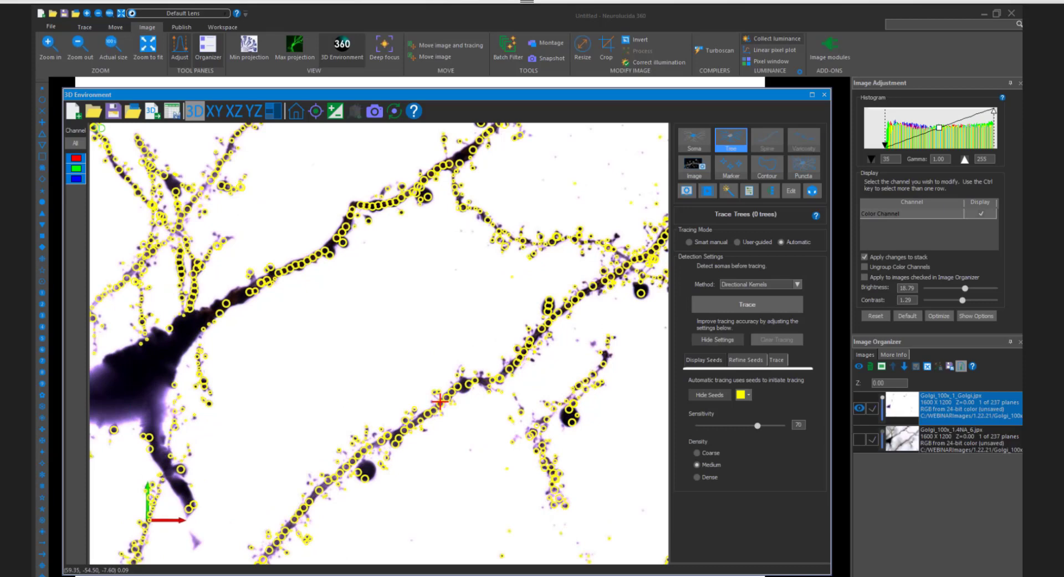
scroll(441, 400, down, 2)
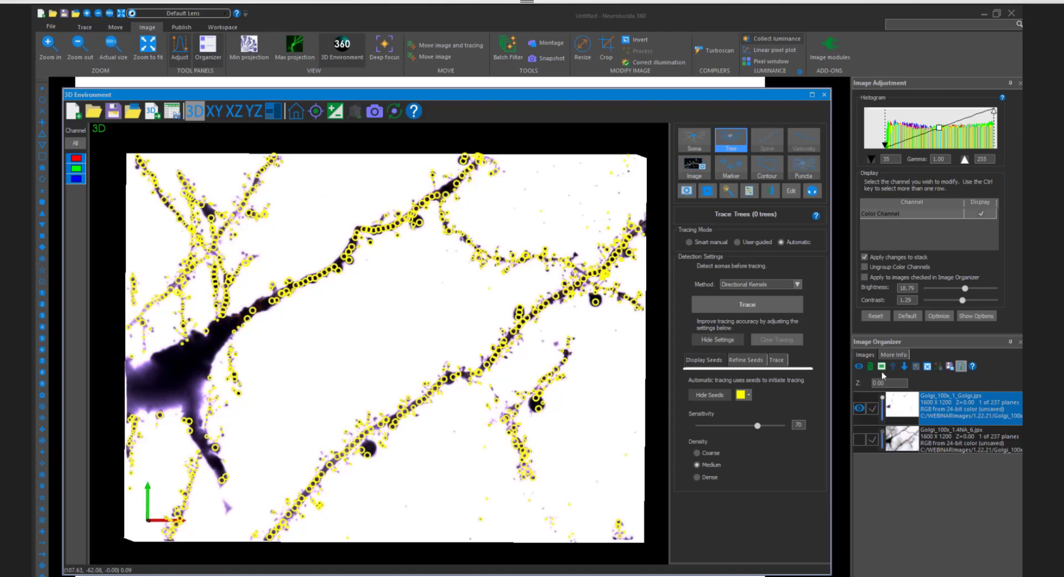
mouse_move(551, 348)
mouse_down()
mouse_move(533, 349)
mouse_move(552, 352)
mouse_move(540, 361)
mouse_up()
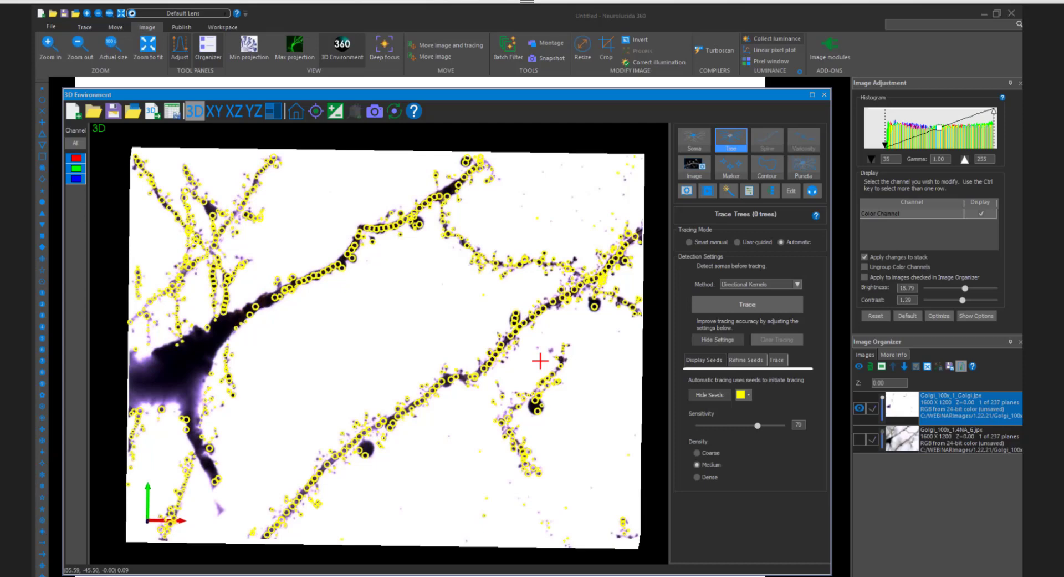
drag(559, 293, 542, 255)
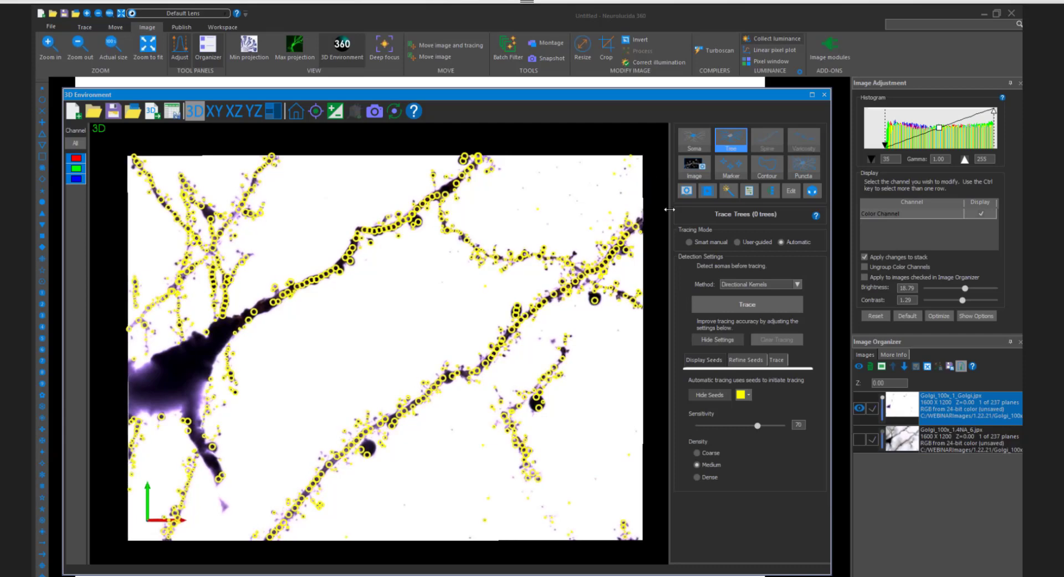
drag(475, 237, 502, 238)
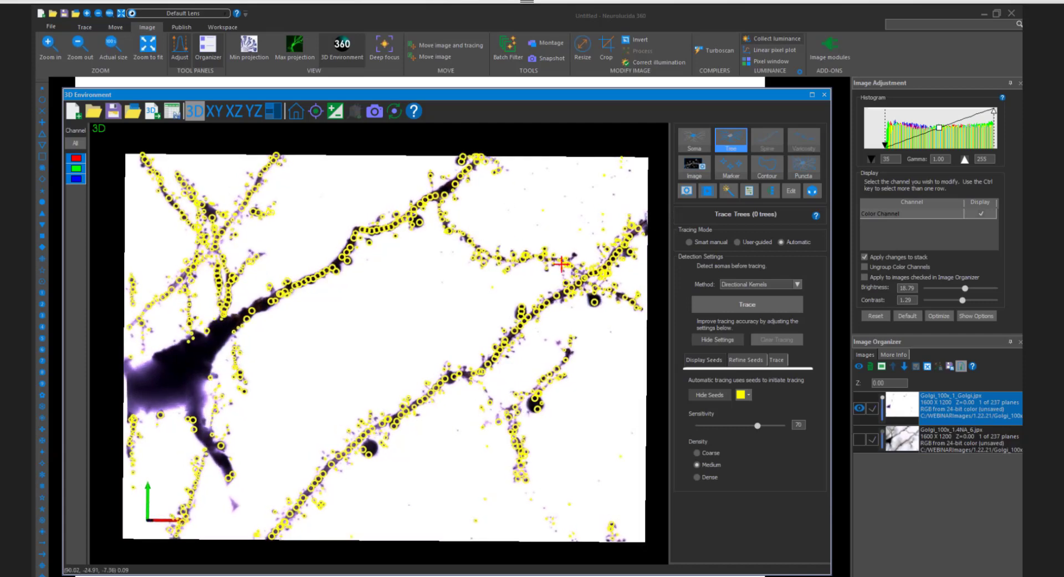
drag(553, 265, 518, 266)
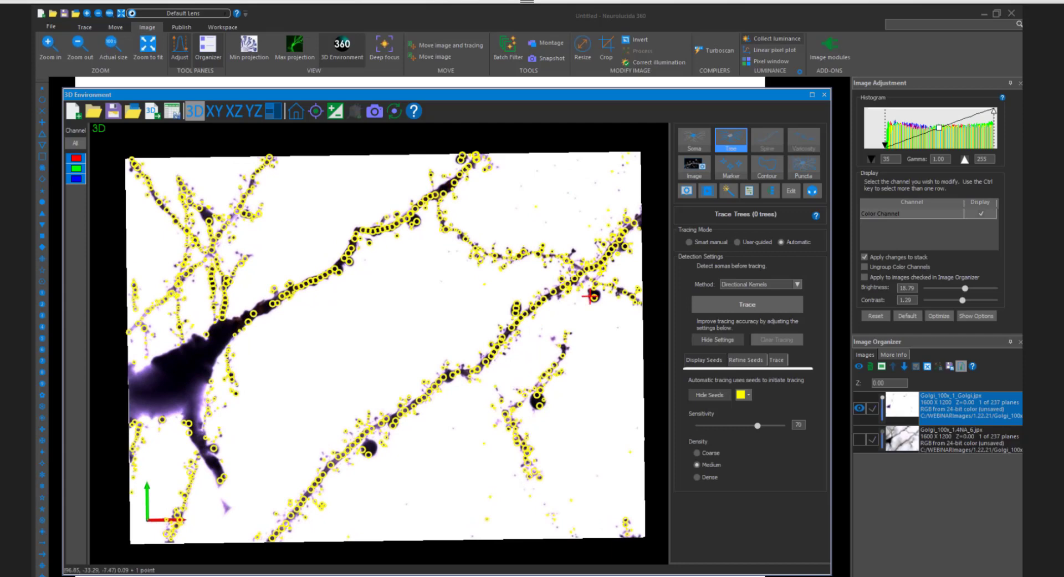
mouse_move(410, 287)
mouse_down()
mouse_move(423, 298)
mouse_move(442, 287)
mouse_move(399, 289)
mouse_move(415, 297)
mouse_up()
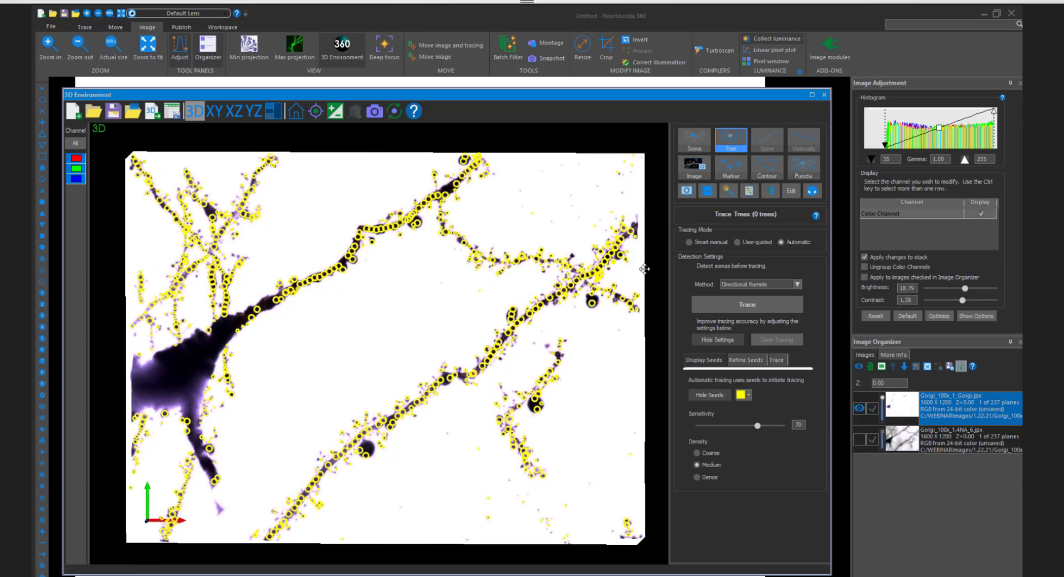
scroll(578, 371, up, 2)
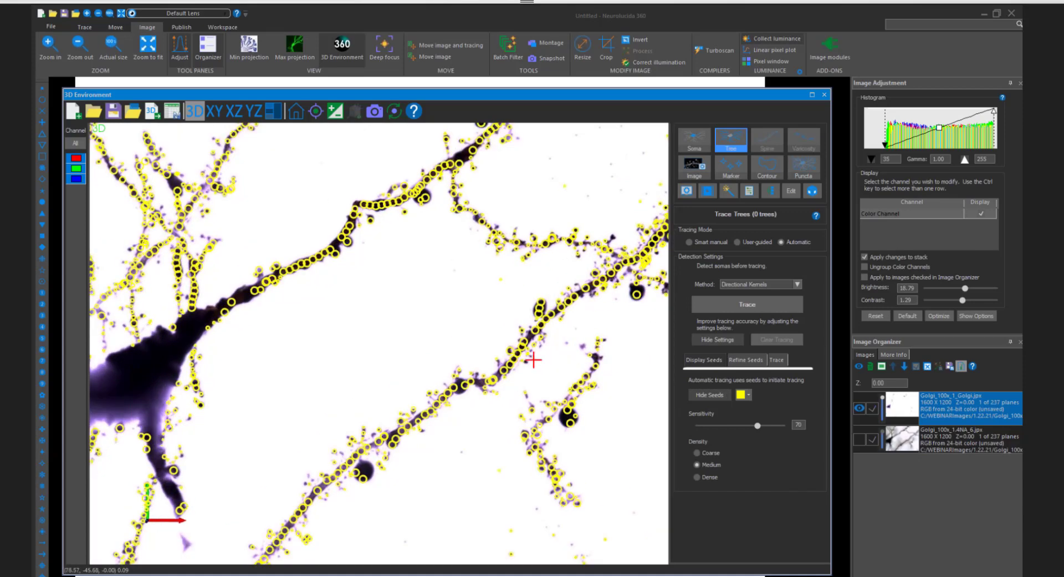
mouse_move(534, 360)
mouse_down()
mouse_move(543, 310)
mouse_move(557, 362)
mouse_up()
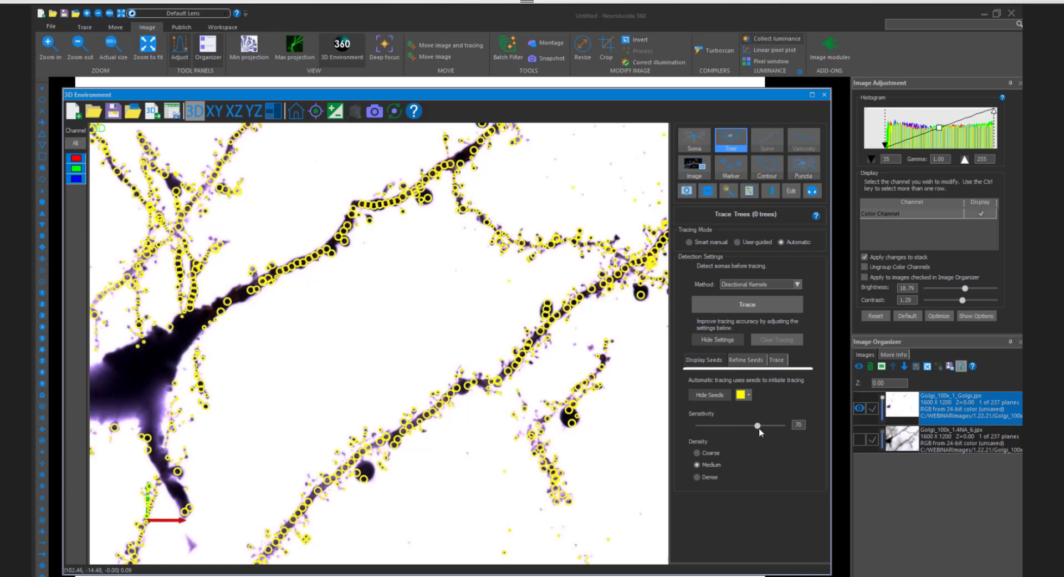
- Lower the seed detection sensitivity to 60 and validate the seeds for likelihood of being on a branch
drag(757, 426, 753, 426)
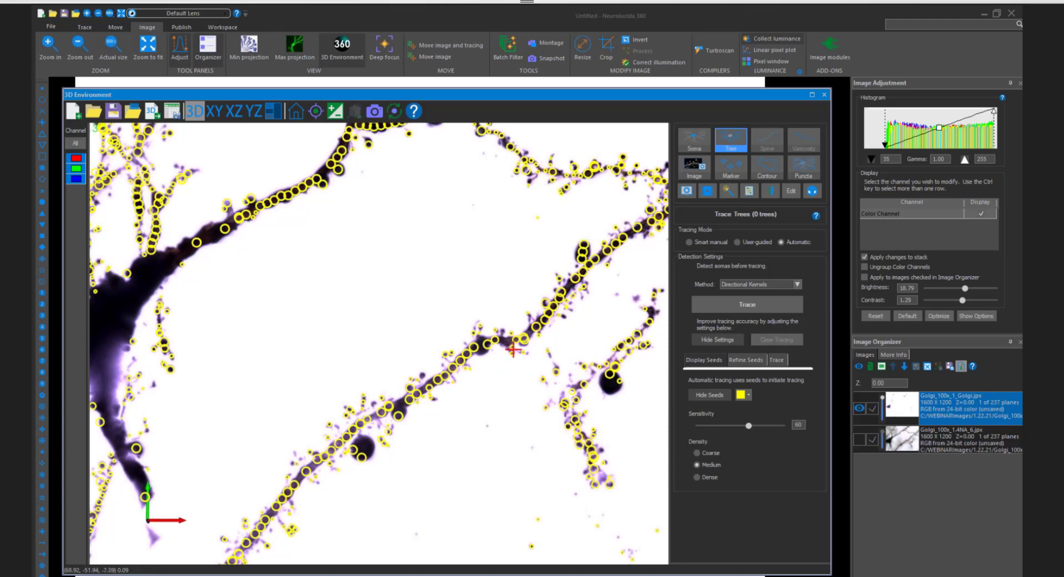
scroll(311, 348, down, 1)
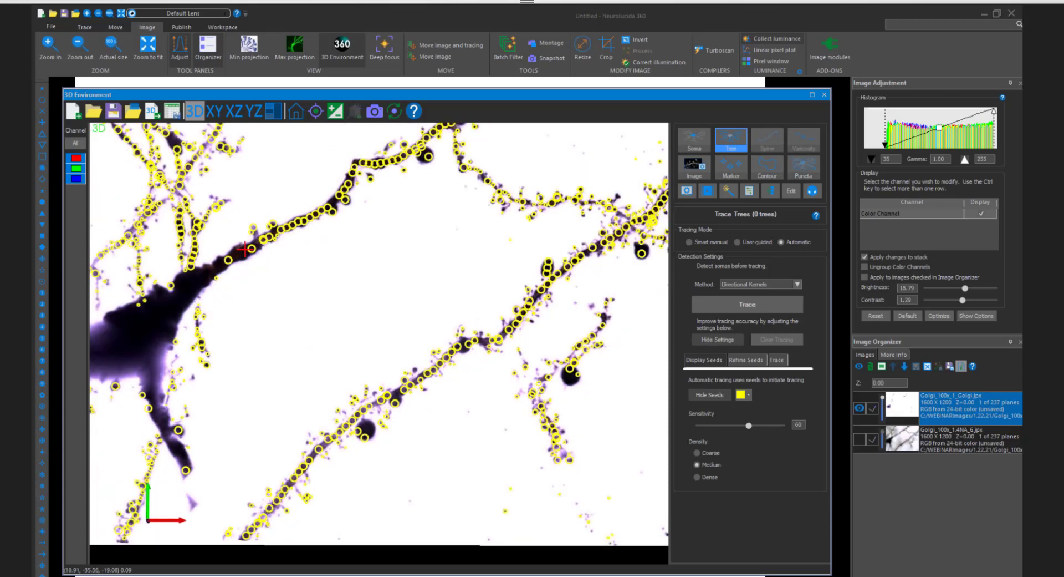
scroll(332, 213, up, 1)
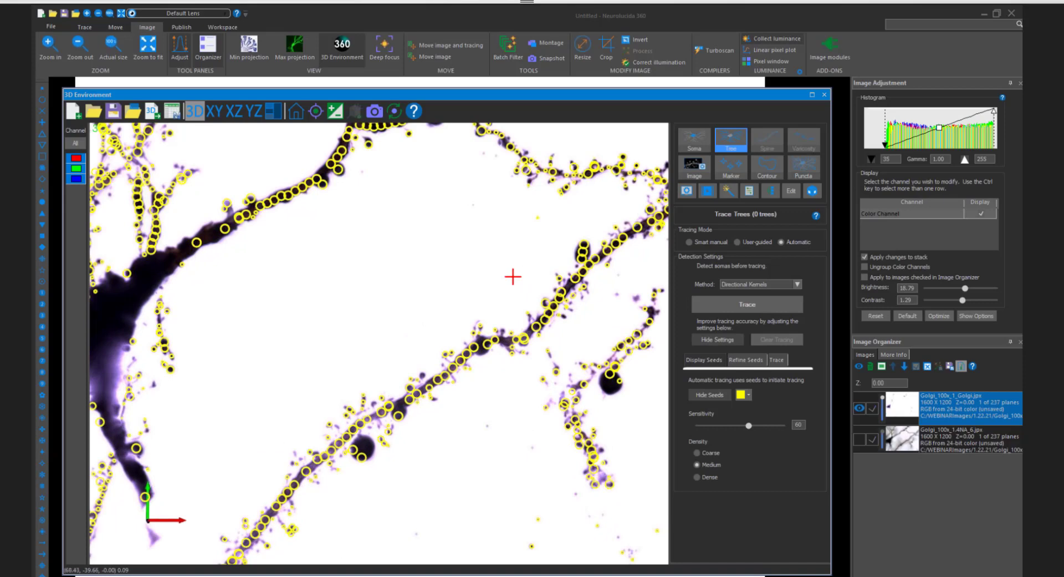
click(748, 362)
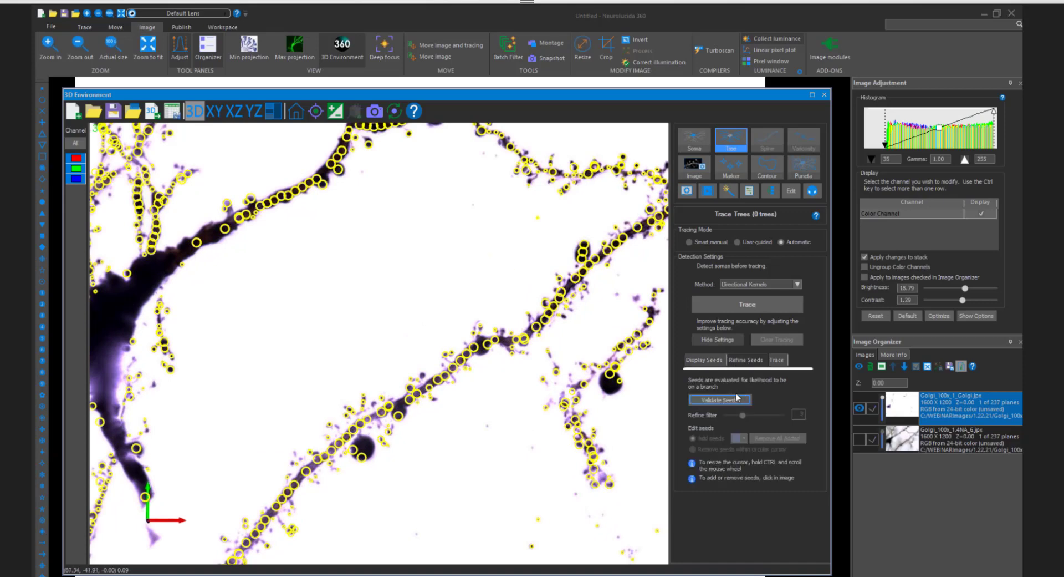
click(736, 398)
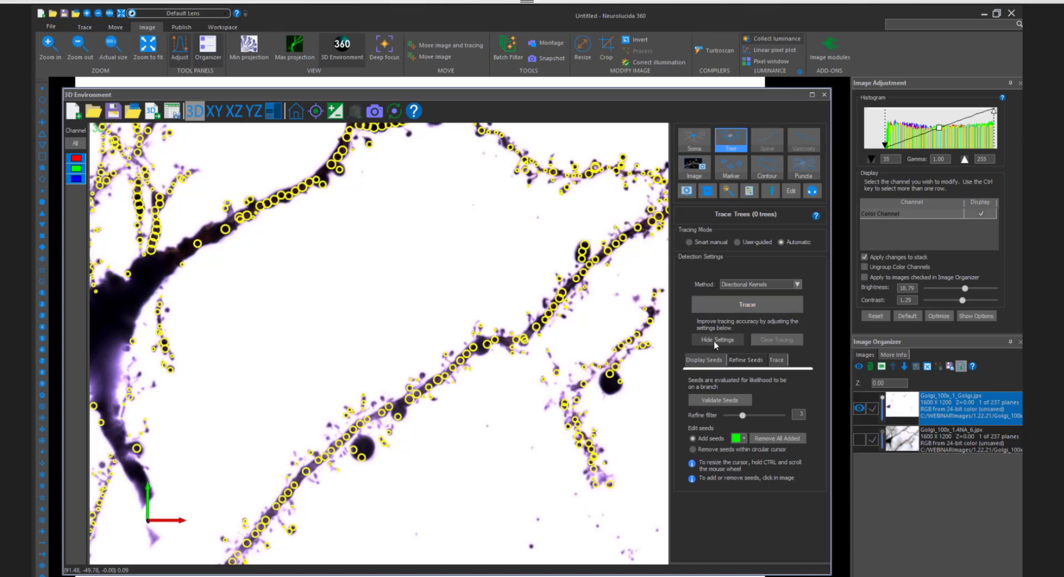
- Remove seeds within the circular cursor from the spines, round blobs and crossing area along the long lower dendrite
click(721, 449)
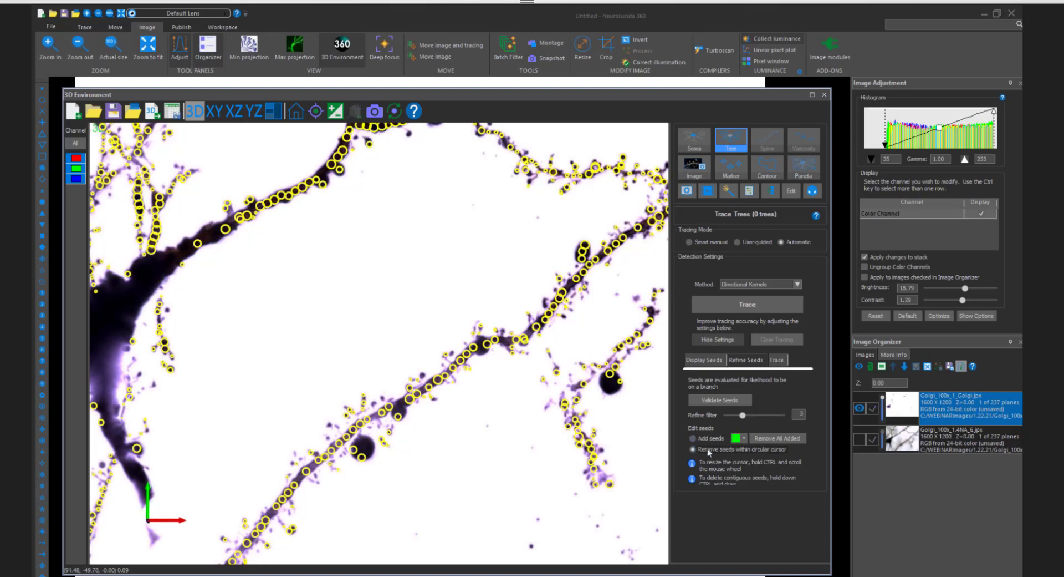
scroll(384, 471, up, 1)
scroll(364, 468, down, 2)
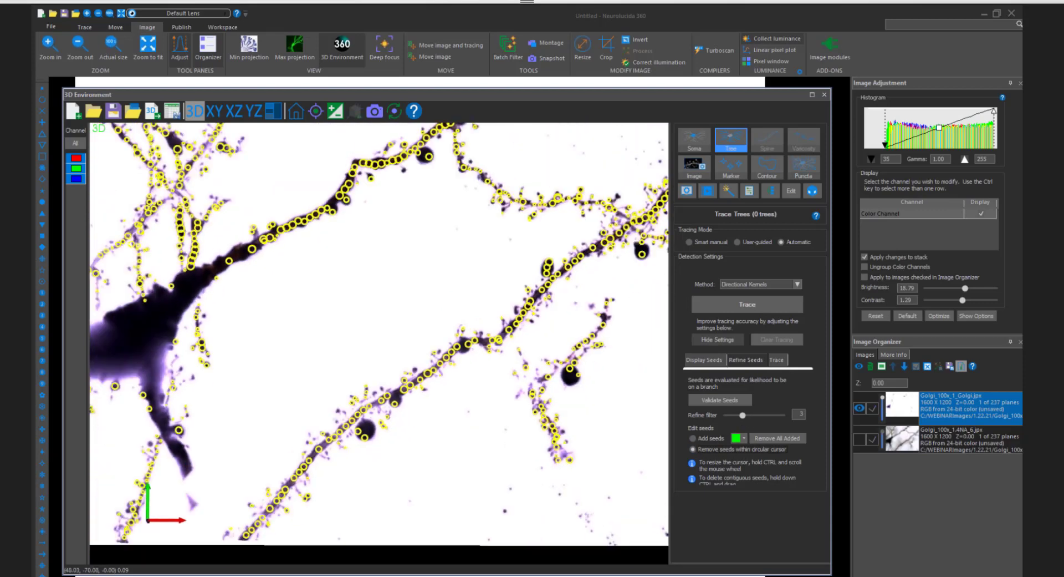
ctrl+scroll(378, 460, up, 2)
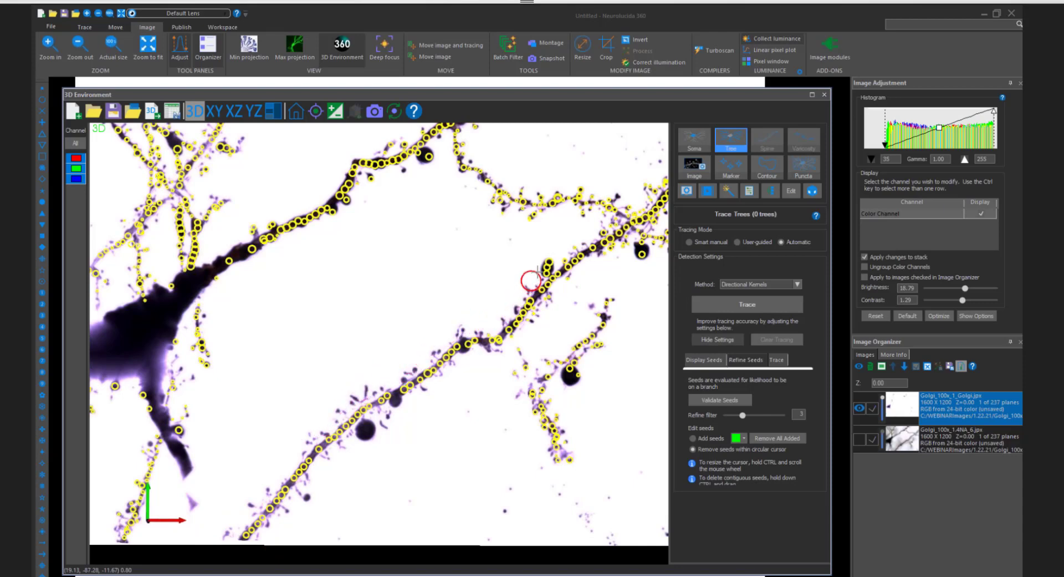
click(547, 267)
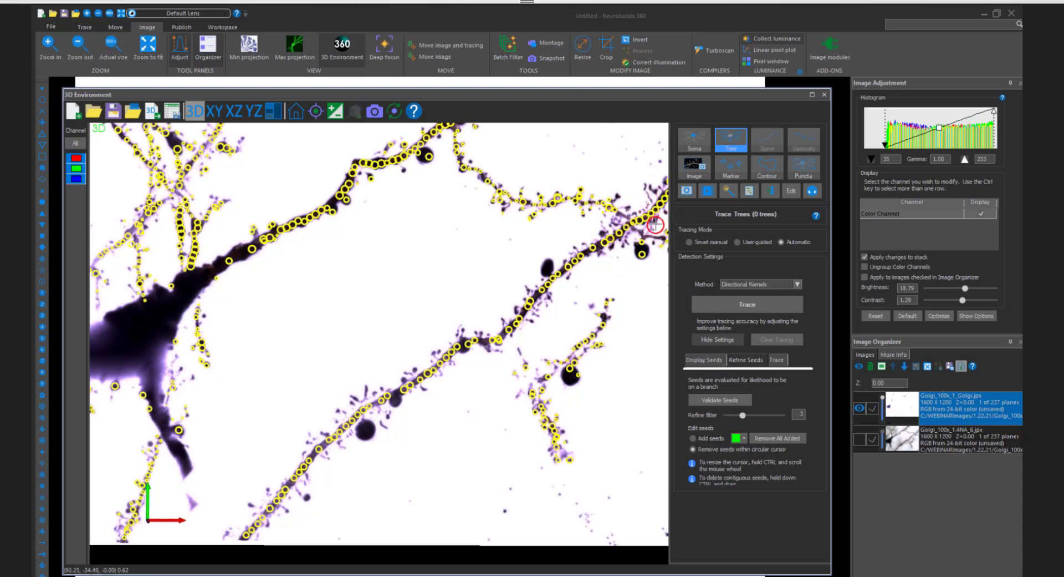
click(638, 257)
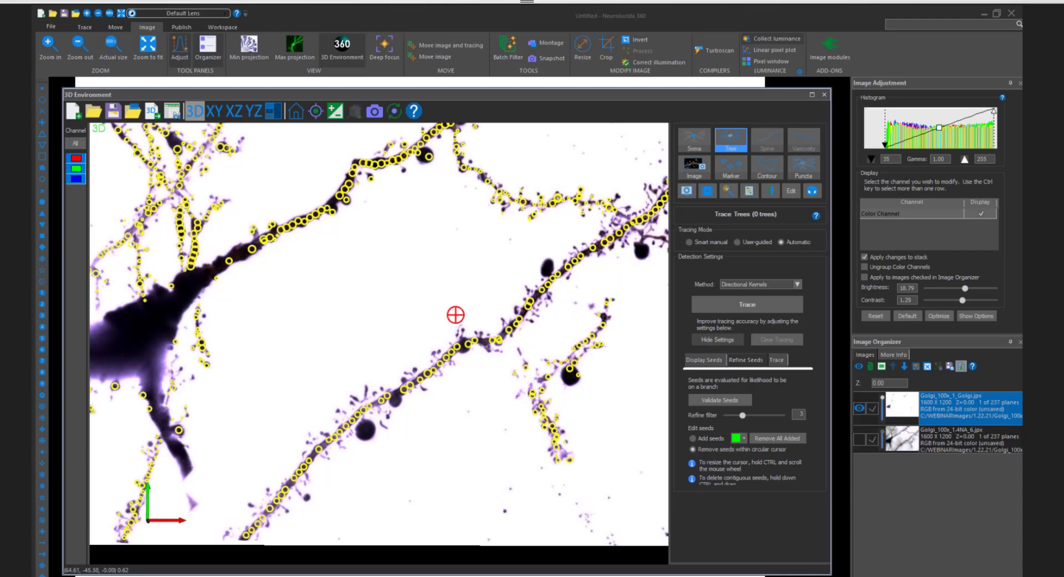
mouse_move(448, 321)
middle_down()
mouse_move(505, 356)
mouse_move(464, 347)
mouse_move(455, 383)
mouse_move(476, 351)
middle_up()
- Configure the automatic trace with sensitivity 60, removal of traces shorter than 2.50 µm and the Rayburst Crawl method
click(787, 360)
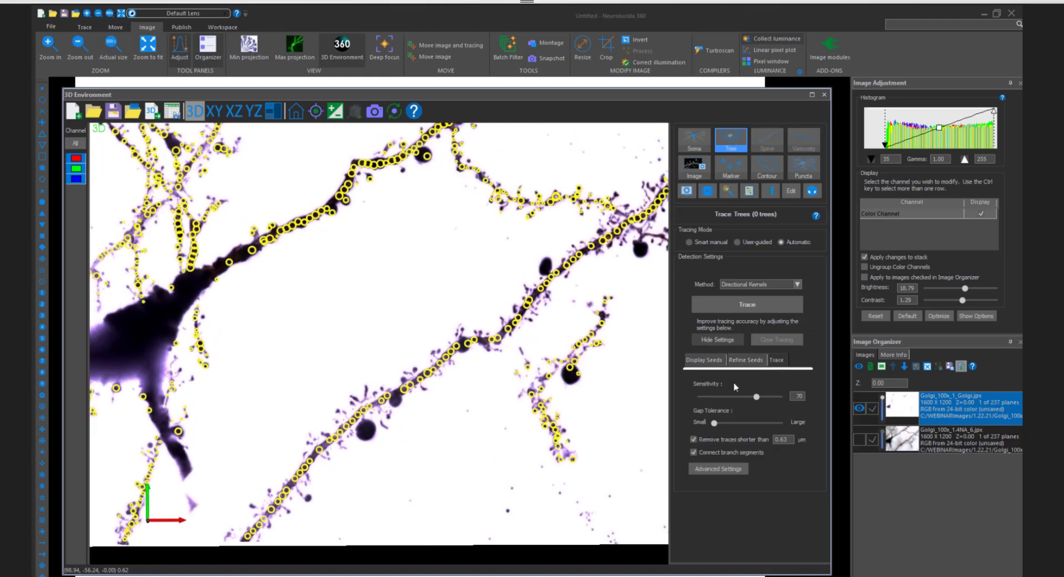
drag(755, 398, 747, 400)
drag(787, 439, 767, 436)
click(787, 284)
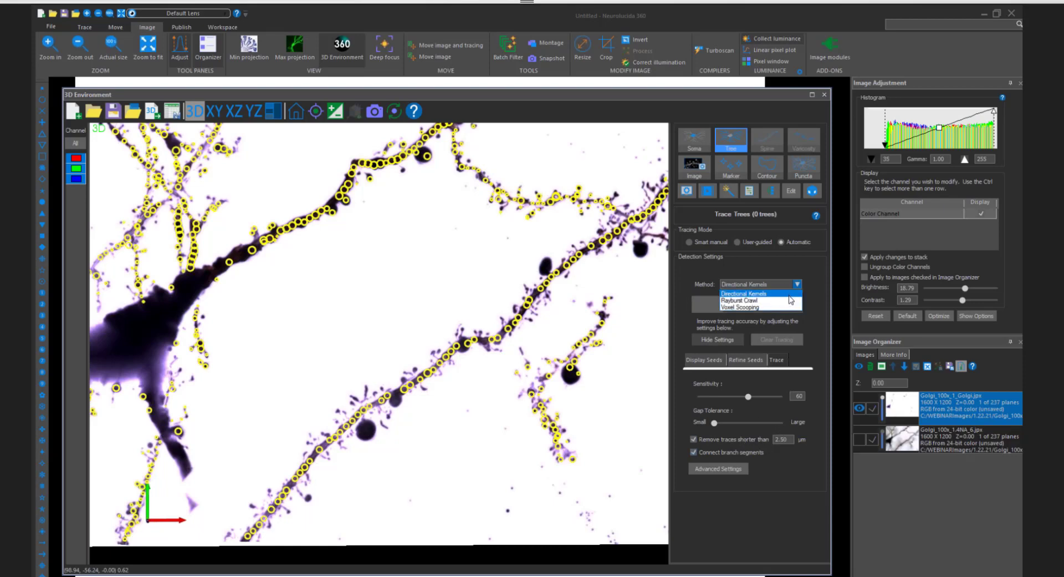
click(789, 300)
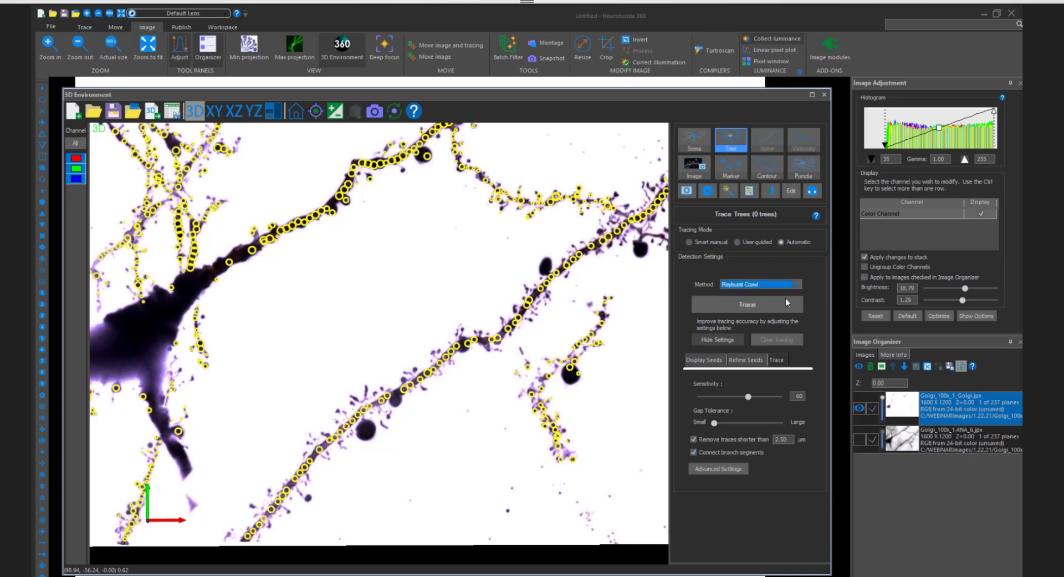
- Run the automatic trace on the refined seeds and view the traced trees over the whole image
click(756, 305)
scroll(526, 333, up, 3)
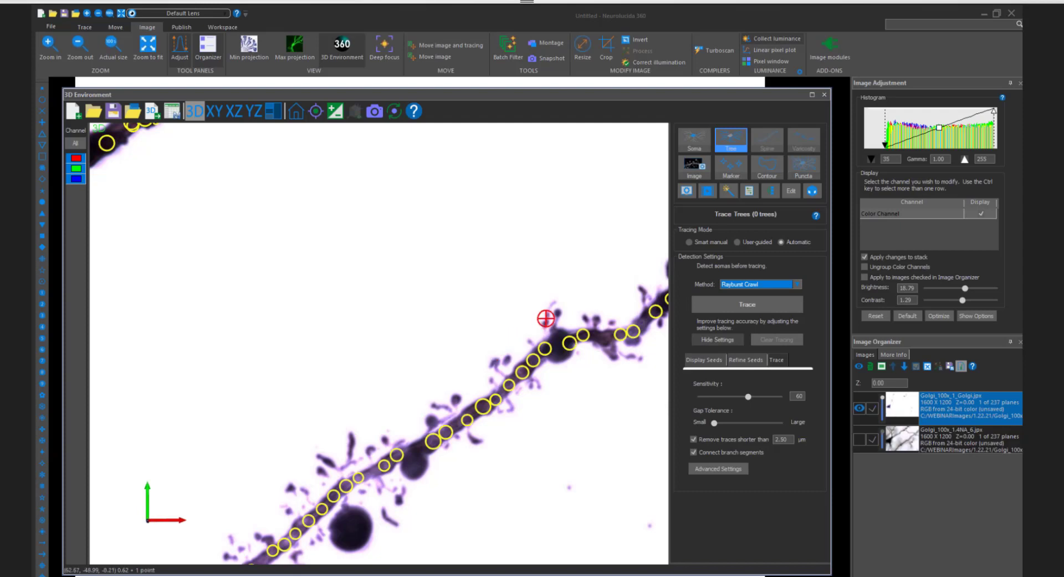
scroll(410, 274, down, 1)
middle_drag(411, 275, 413, 376)
scroll(413, 376, down, 2)
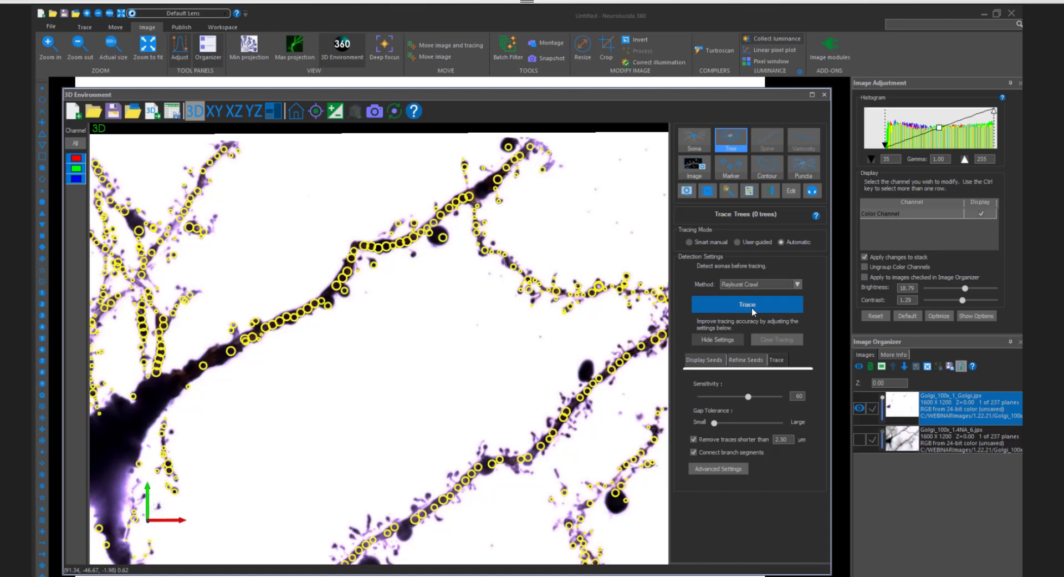
scroll(520, 300, down, 3)
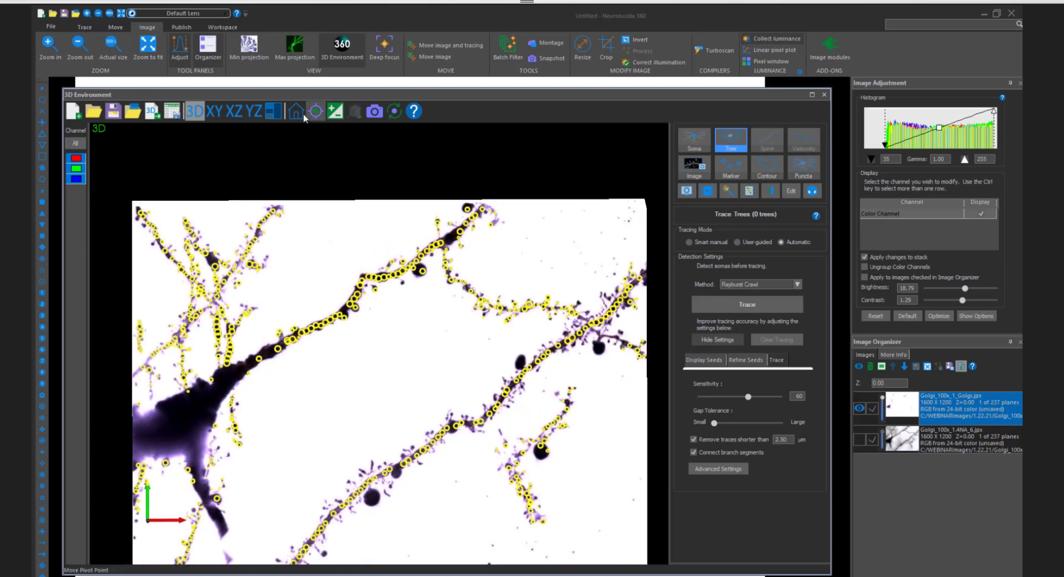
scroll(520, 300, down, 2)
scroll(516, 296, up, 2)
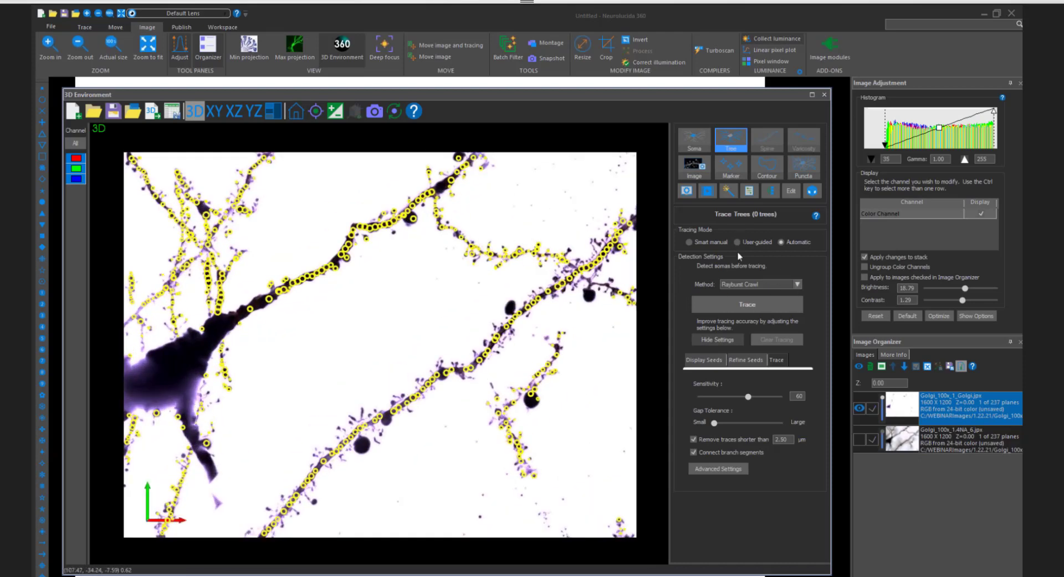
click(753, 309)
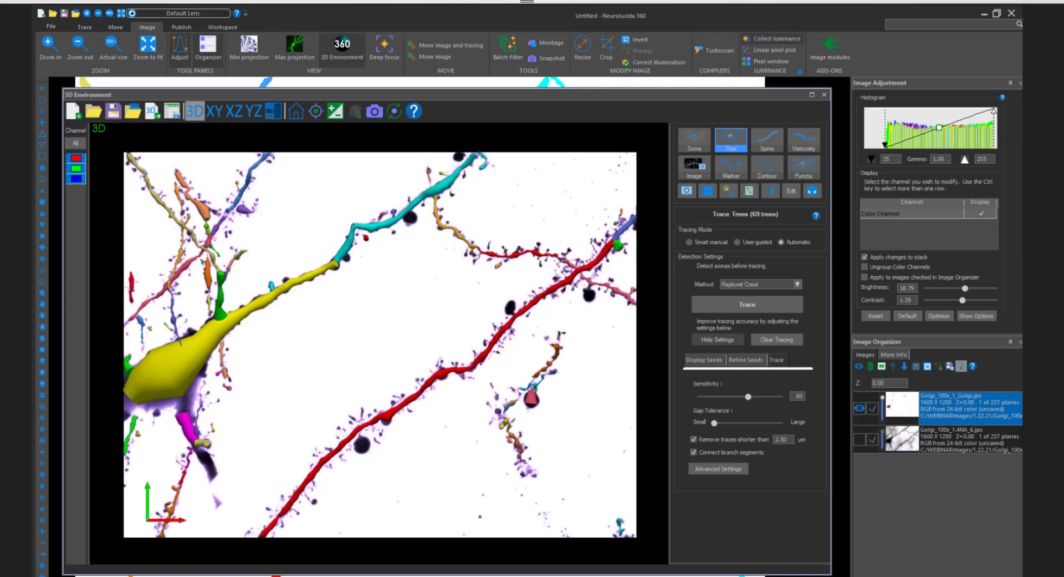
scroll(415, 318, down, 2)
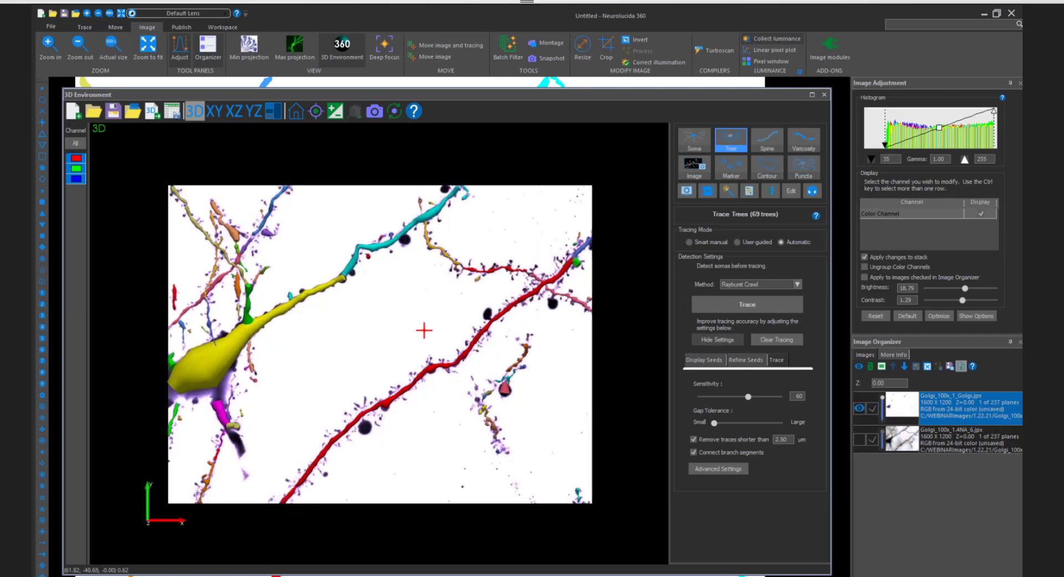
scroll(437, 325, down, 1)
scroll(436, 322, up, 4)
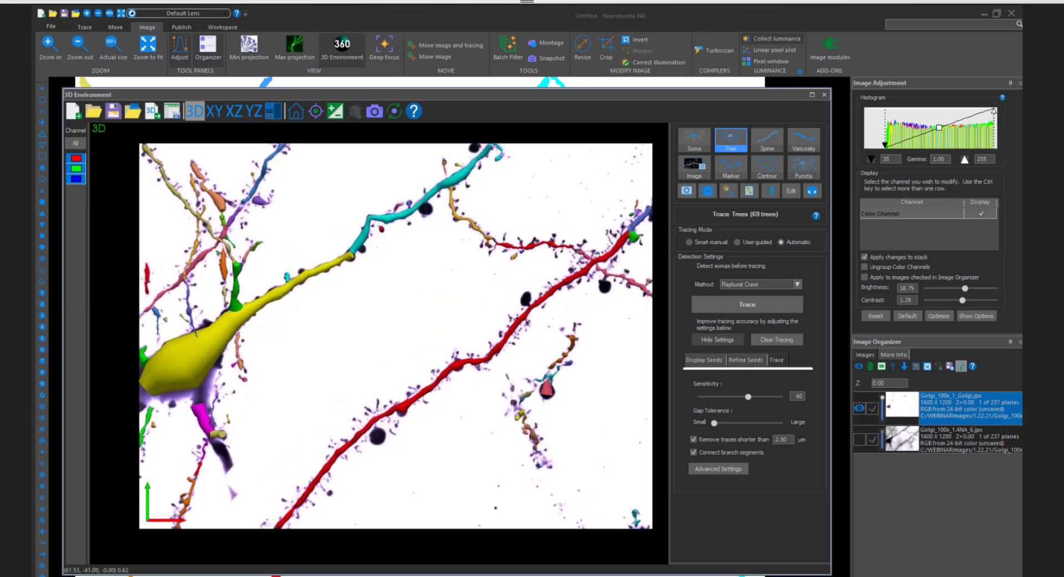
- Examine the traced long lower dendrite and the thin side branch for spines wrongly traced as trees
right_drag(474, 312, 404, 296)
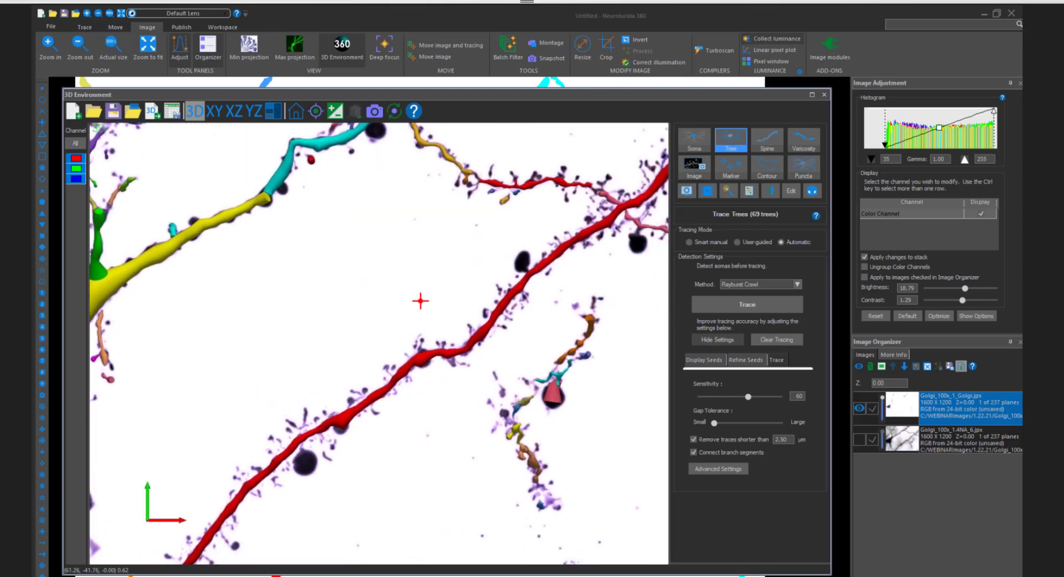
scroll(422, 302, down, 1)
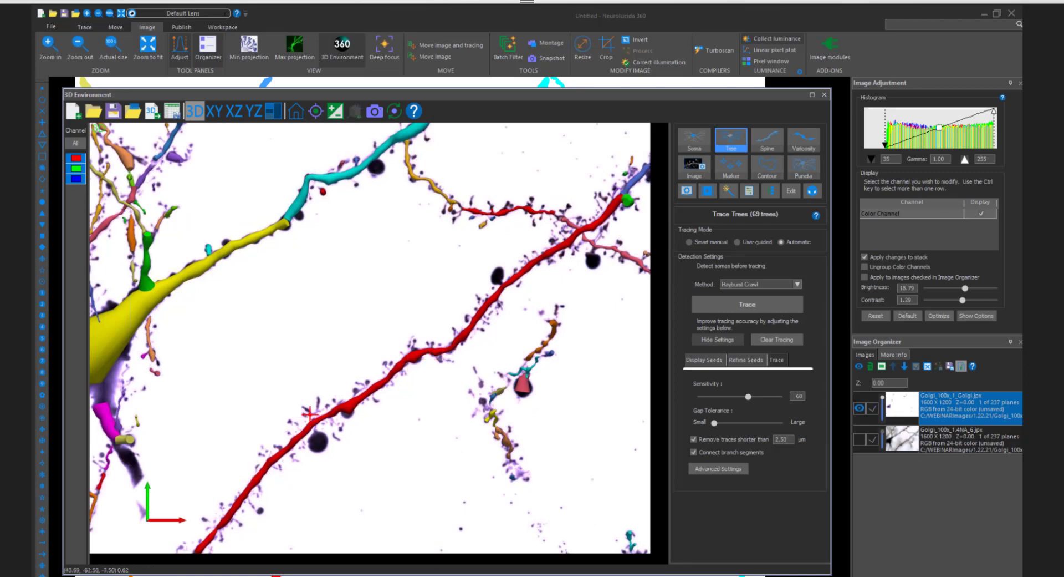
drag(308, 417, 351, 378)
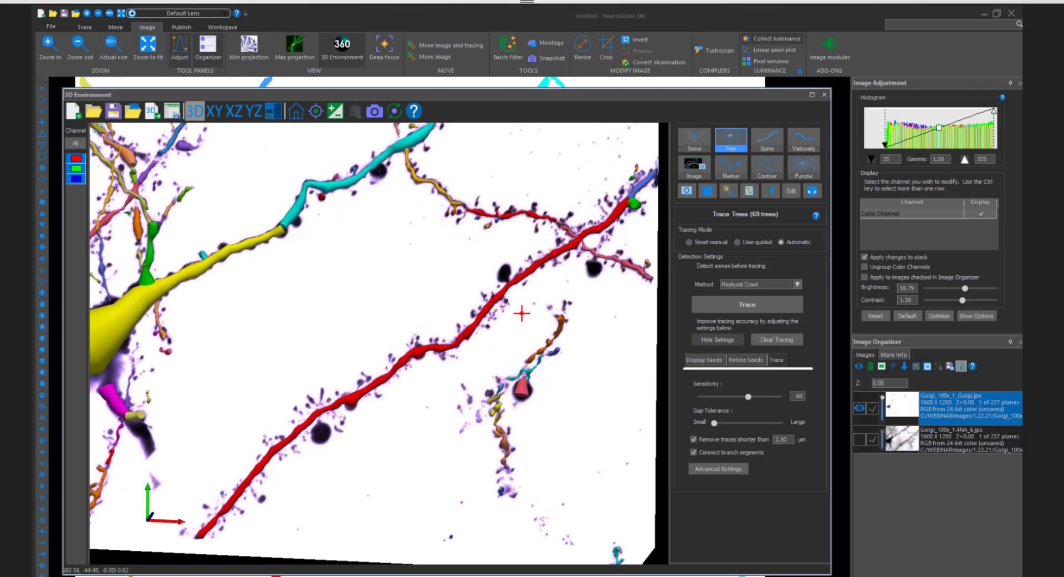
scroll(427, 311, up, 5)
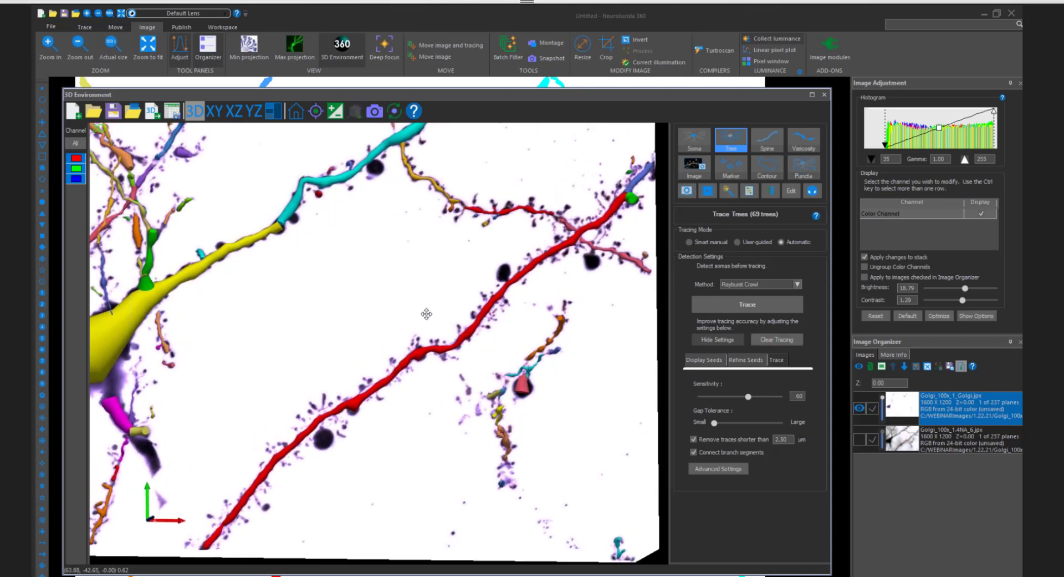
middle_drag(495, 169, 414, 376)
scroll(416, 370, up, 3)
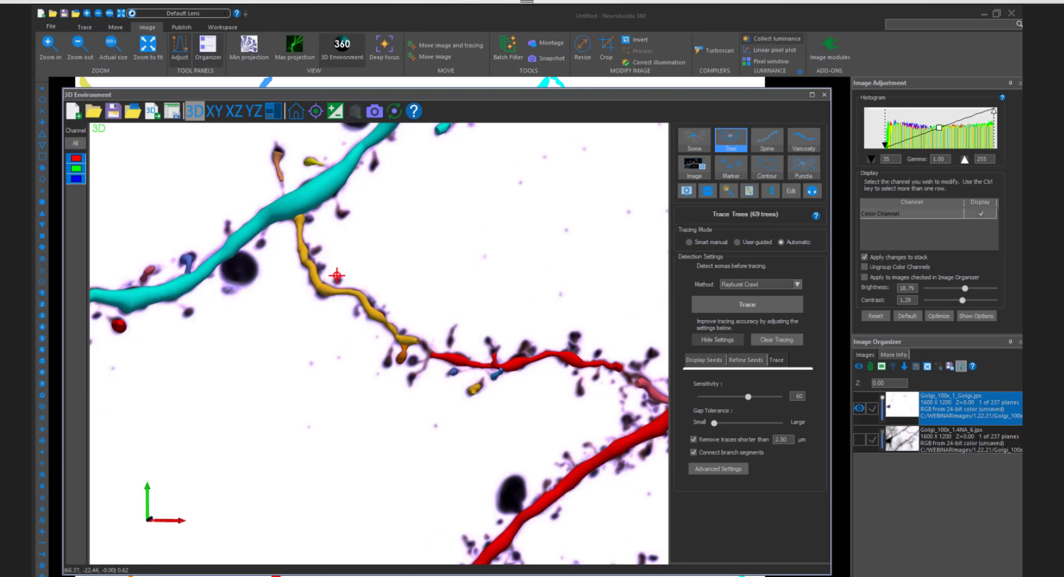
scroll(419, 359, up, 2)
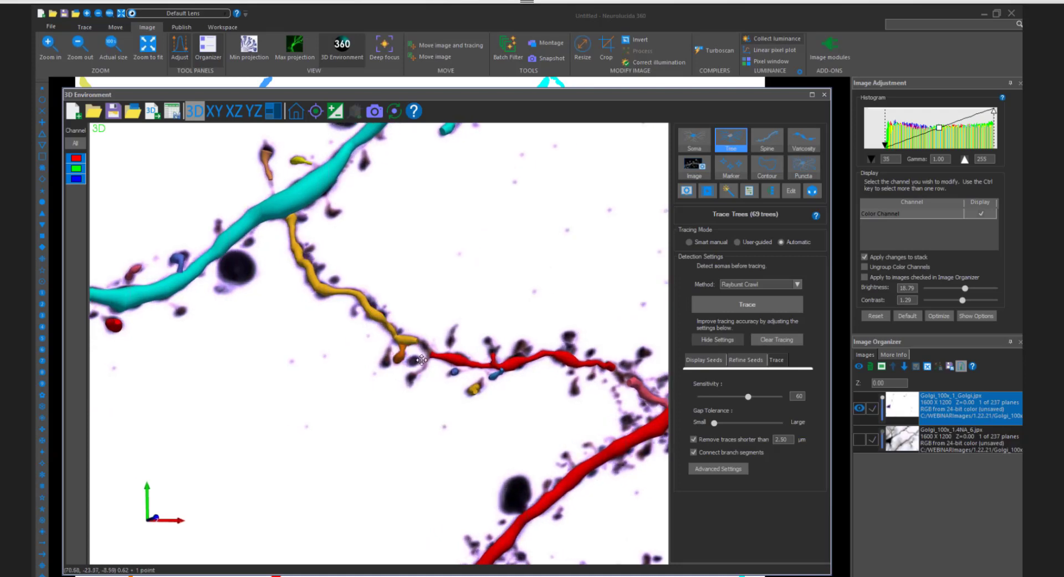
scroll(421, 360, up, 2)
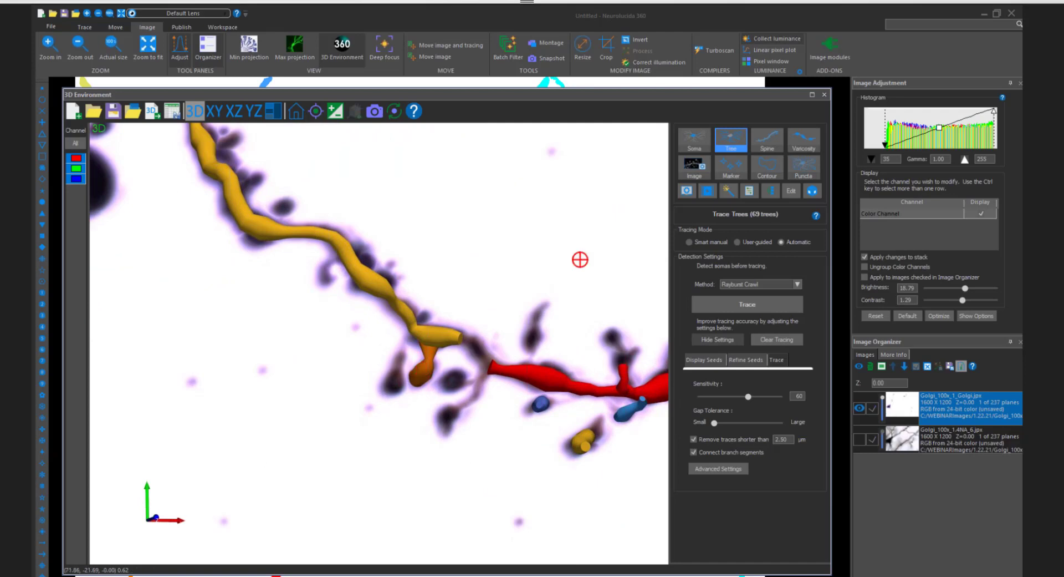
- Switch to editing trees and remove the four small false traces on spines along the thin side branch
scroll(577, 256, down, 5)
click(787, 192)
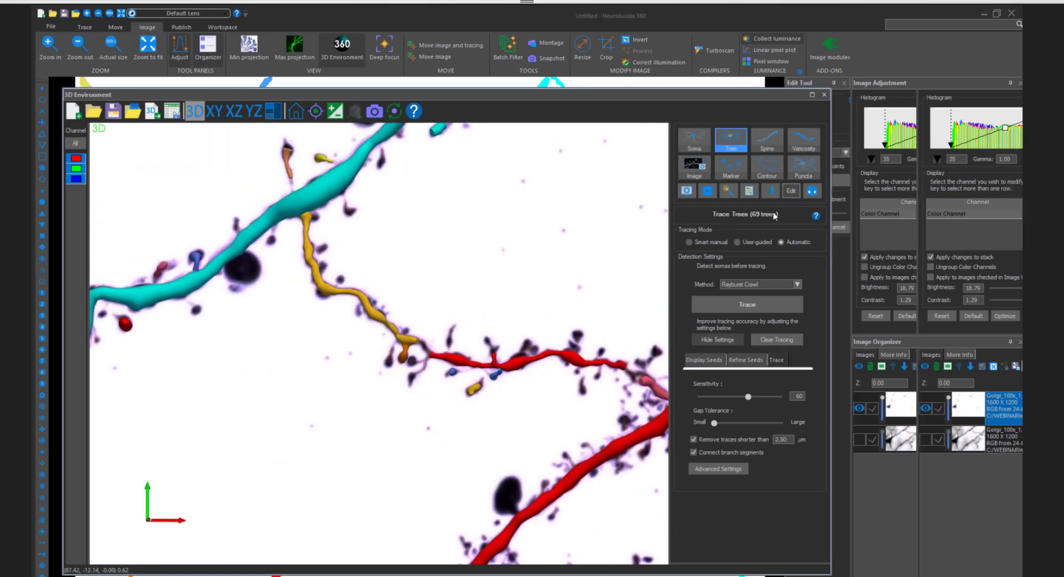
ctrl+click(454, 371)
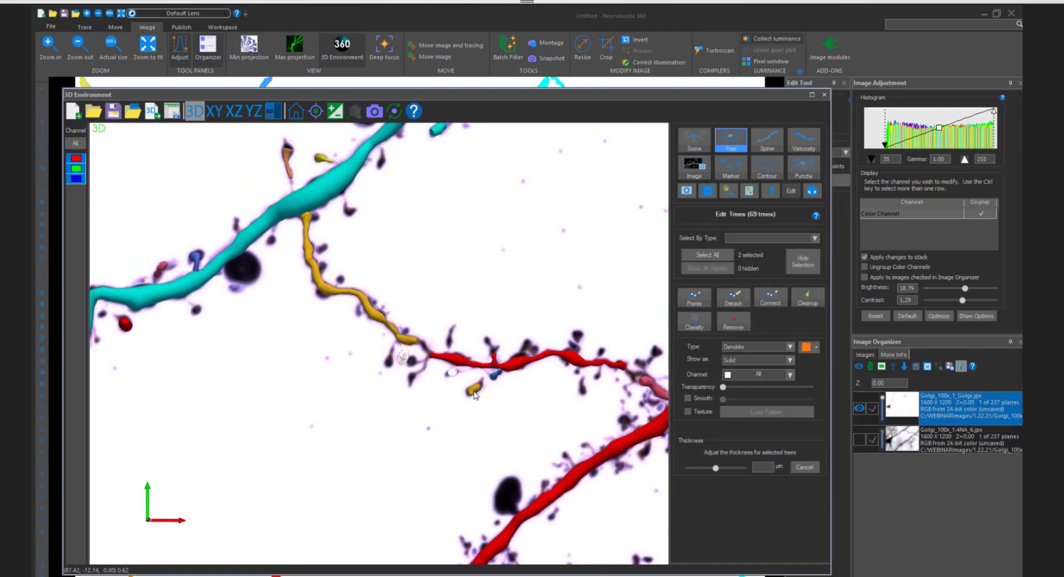
ctrl+click(474, 389)
ctrl+click(495, 374)
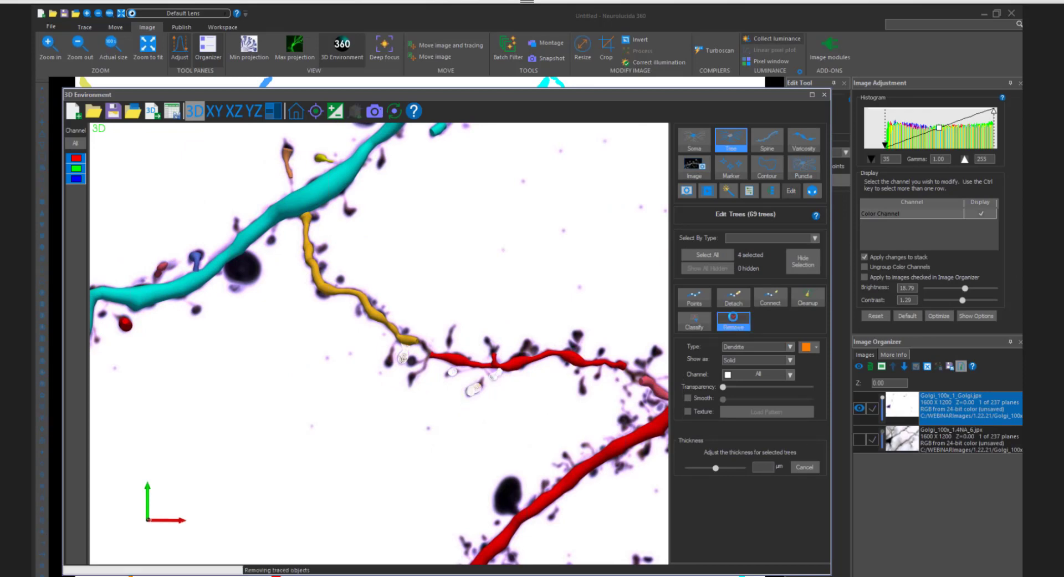
click(733, 320)
- Examine the remaining traced trees around the soma, its upper branches and the long lower dendrite
scroll(523, 267, down, 5)
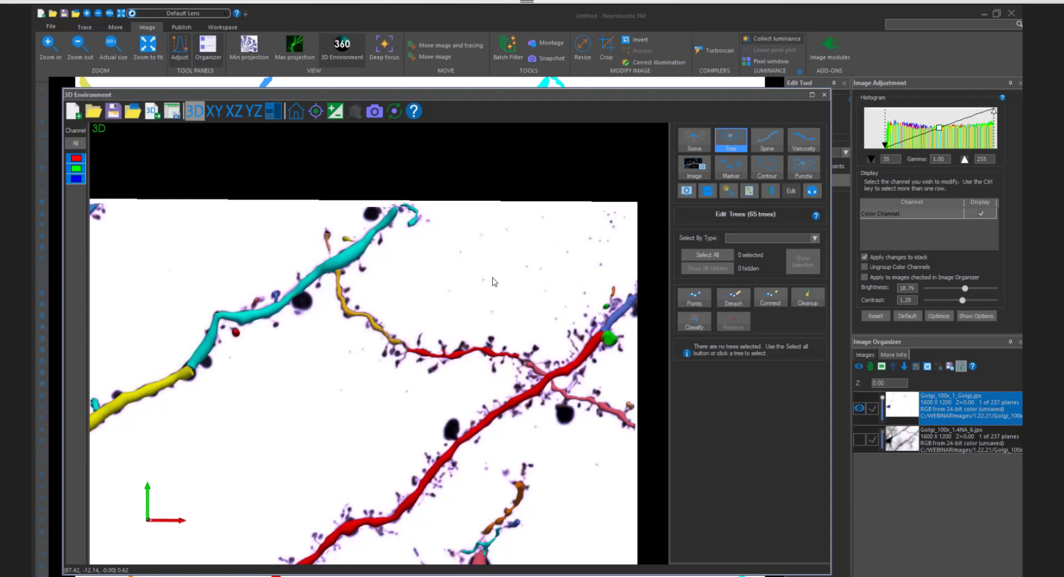
middle_drag(135, 322, 438, 286)
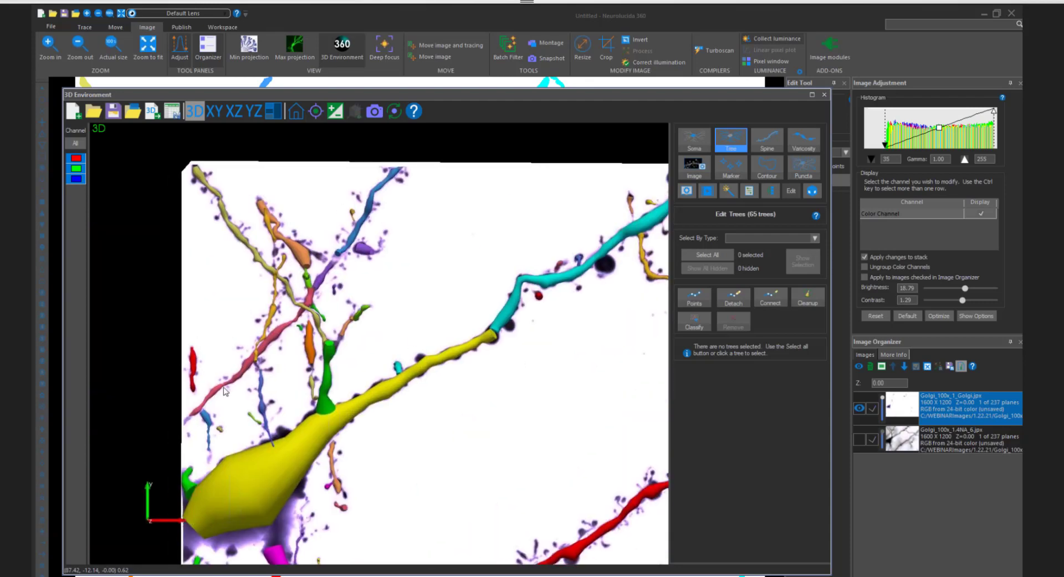
mouse_move(280, 383)
mouse_down()
mouse_move(299, 384)
mouse_move(287, 368)
mouse_up()
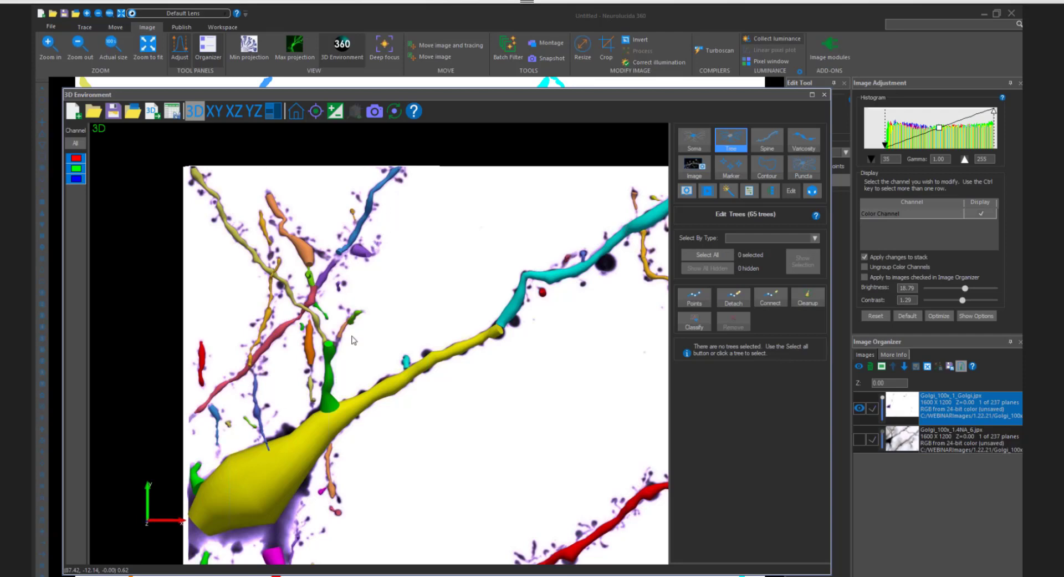
drag(297, 400, 315, 399)
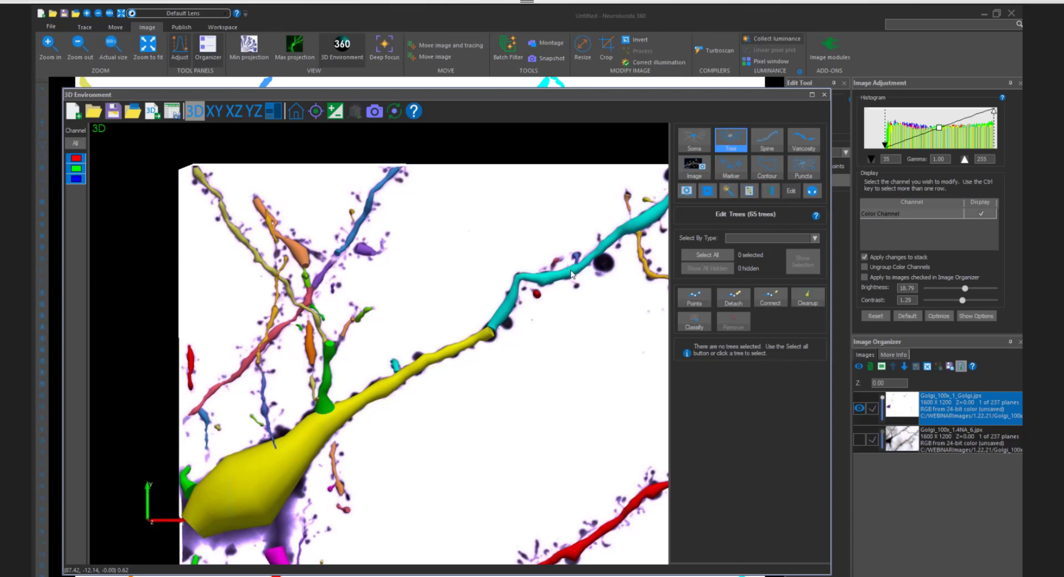
scroll(572, 275, down, 4)
mouse_move(572, 375)
middle_down()
mouse_move(457, 379)
mouse_move(412, 244)
middle_up()
scroll(456, 379, up, 2)
scroll(427, 299, up, 2)
middle_drag(387, 373, 383, 330)
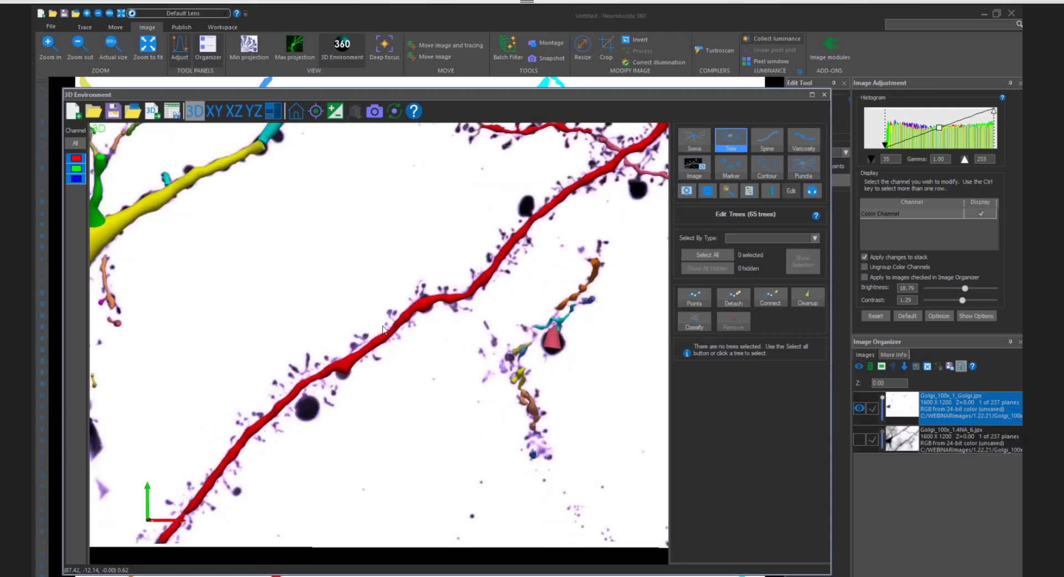
- Compare the long red dendrite's trace with the image by temporarily hiding the tracing, and inspect its thickness from different angles
click(431, 306)
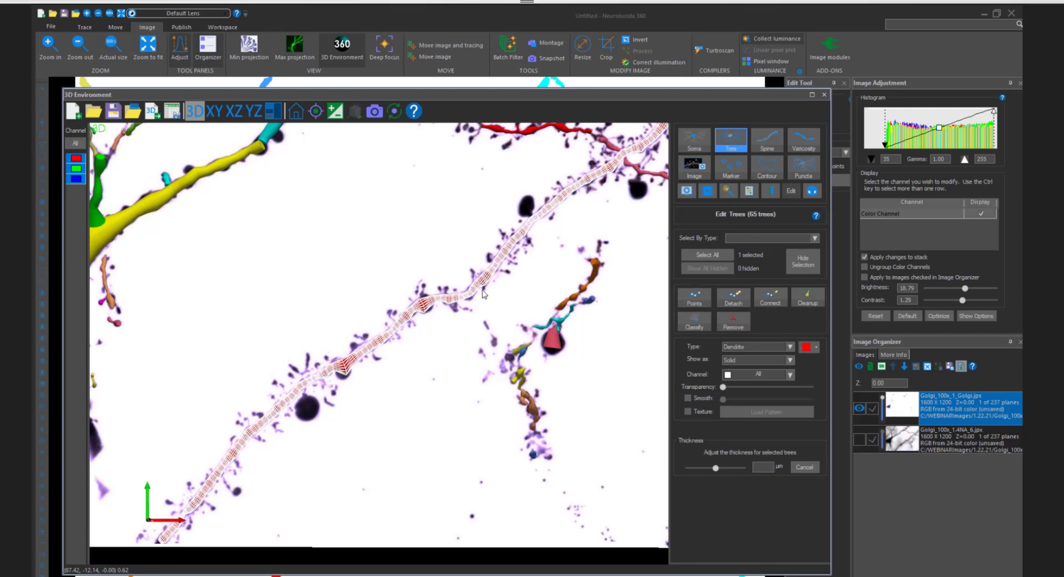
scroll(447, 232, up, 1)
click(447, 232)
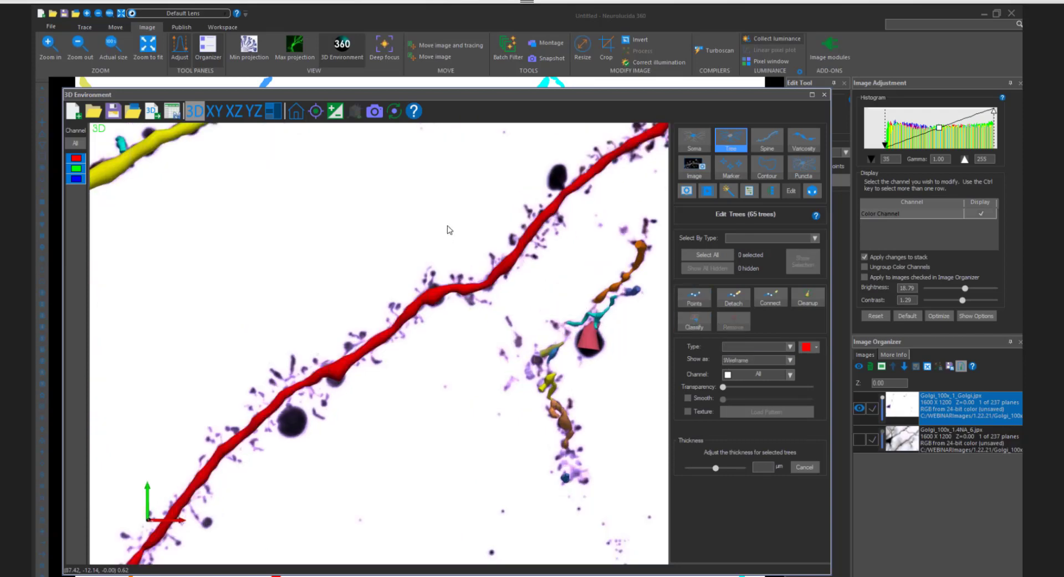
click(335, 112)
scroll(448, 261, up, 2)
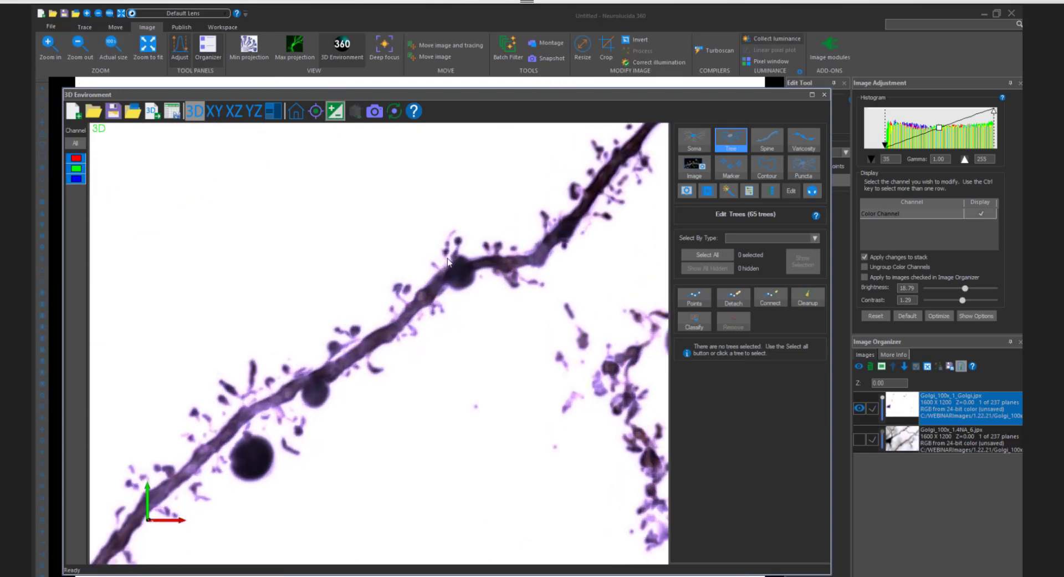
scroll(447, 261, up, 1)
click(336, 111)
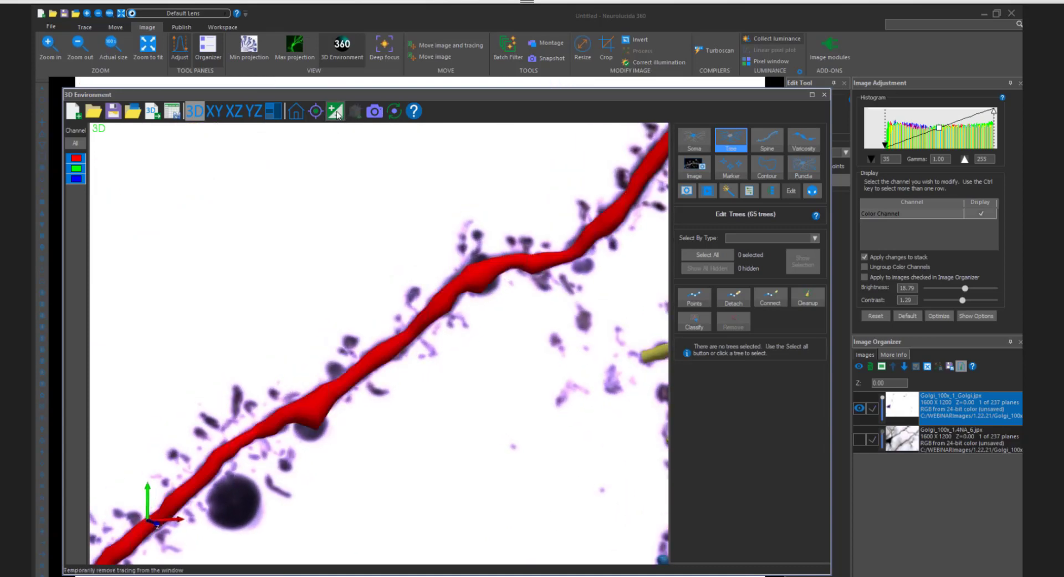
mouse_move(523, 231)
mouse_down()
mouse_move(370, 179)
mouse_move(326, 188)
mouse_up()
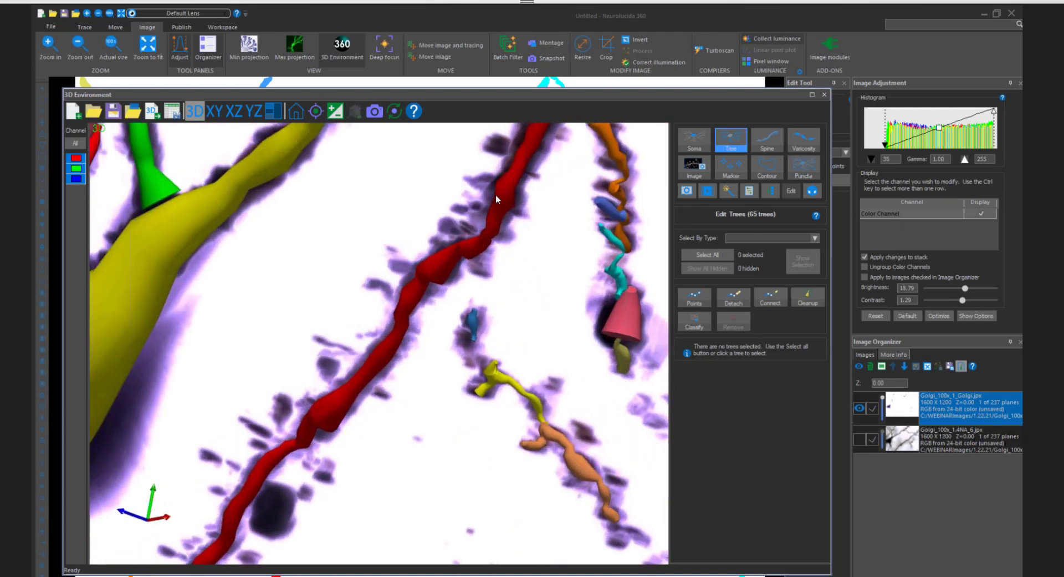
drag(529, 184, 513, 173)
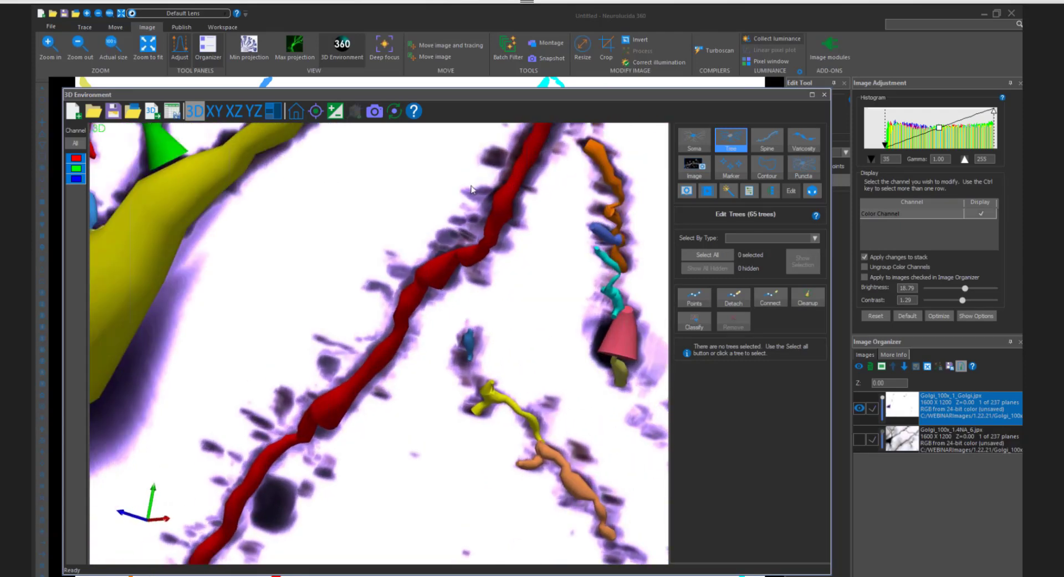
drag(433, 181, 532, 285)
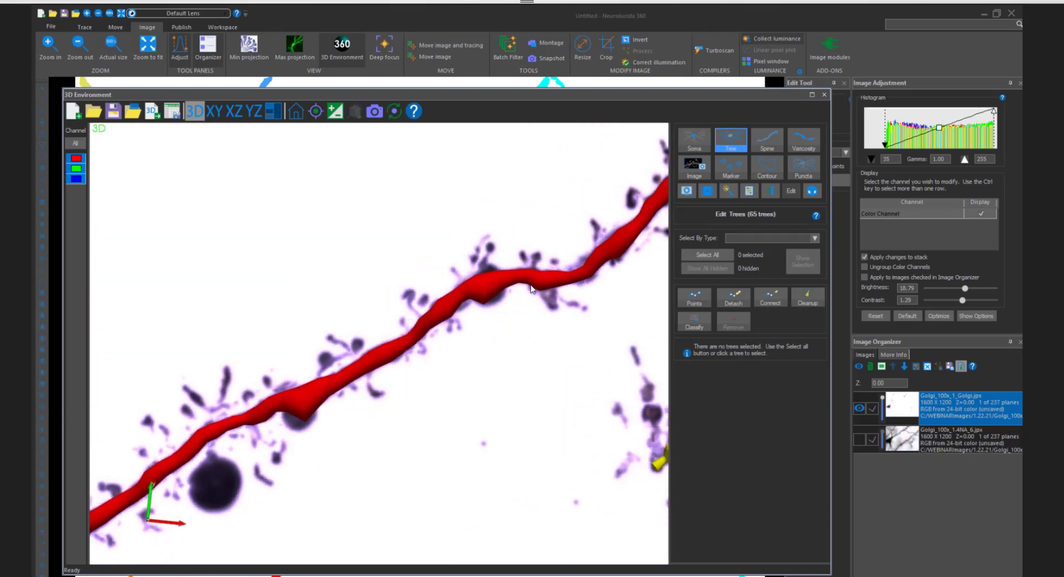
- Slightly increase the thickness of the whole long red dendrite and deselect it
click(500, 281)
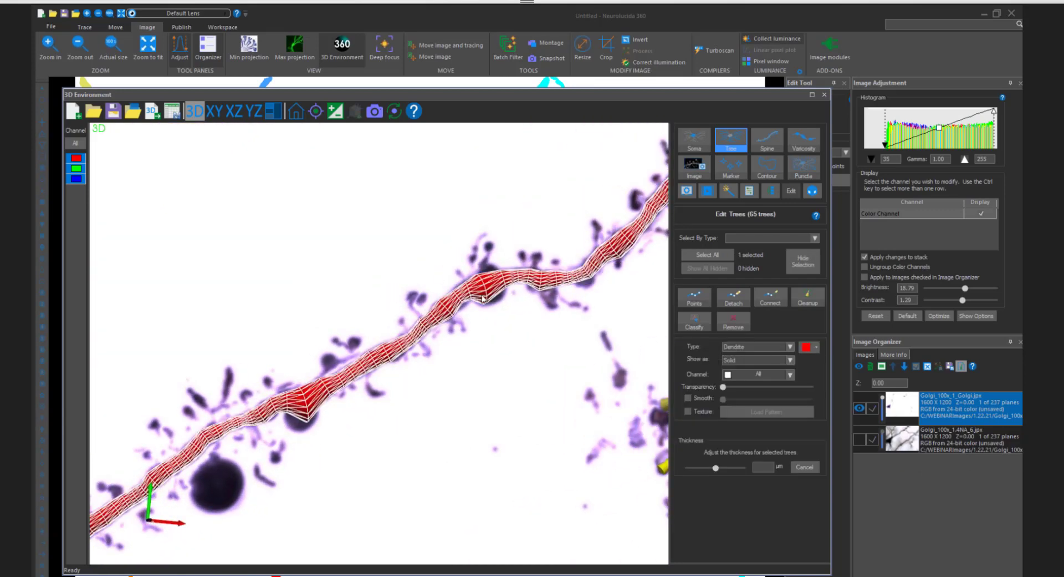
scroll(483, 299, down, 2)
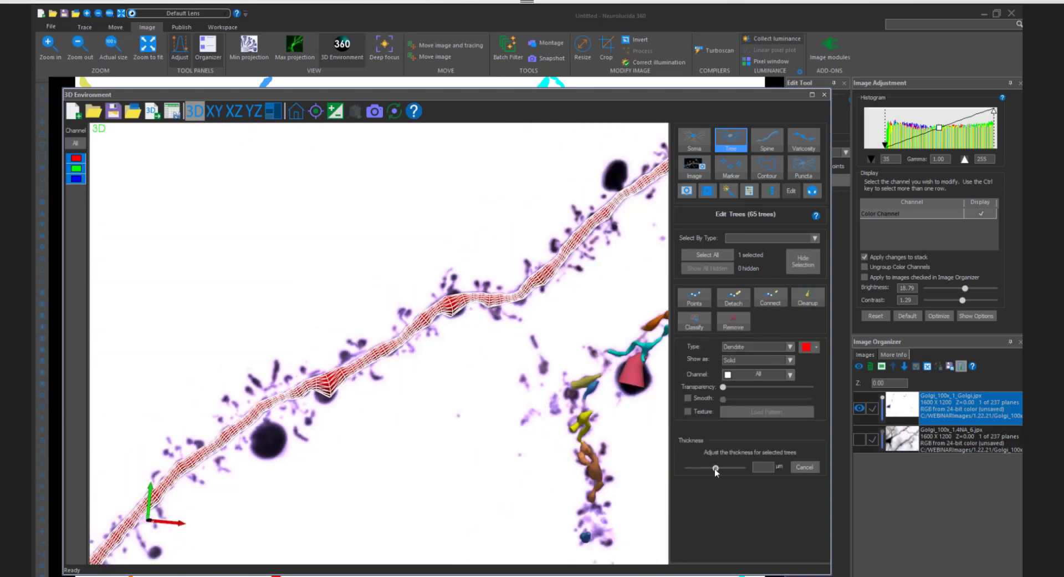
drag(716, 468, 718, 468)
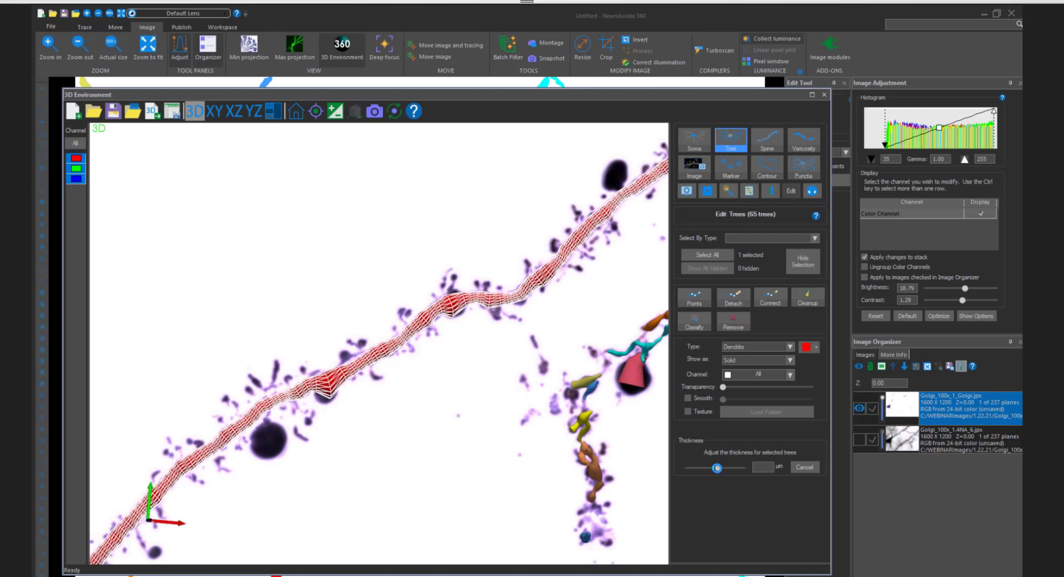
click(425, 266)
drag(424, 267, 645, 213)
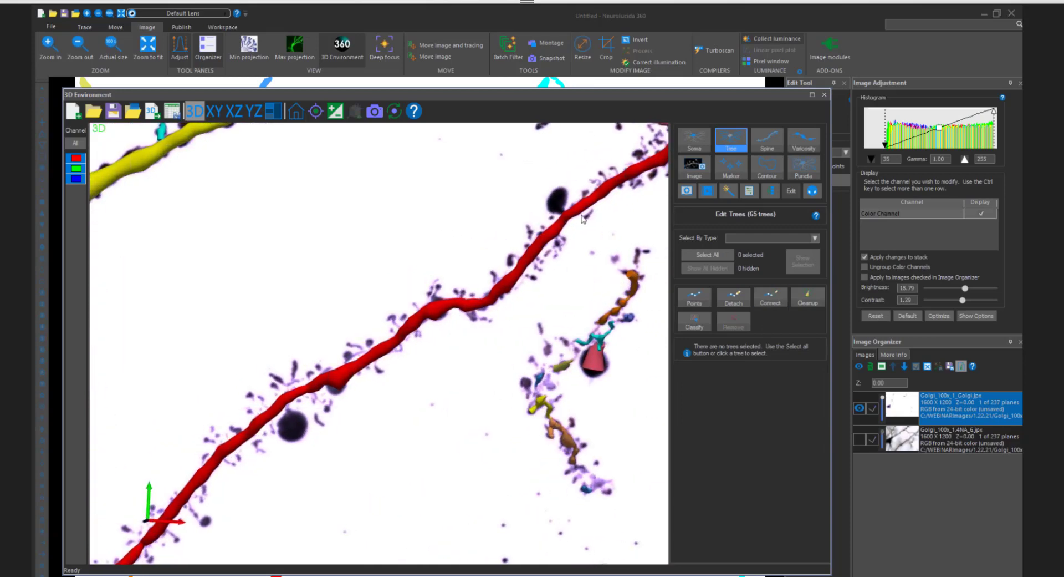
- Display the tree points, inspect the thickness setting of a single point on the long red dendrite, and leave point editing
click(693, 299)
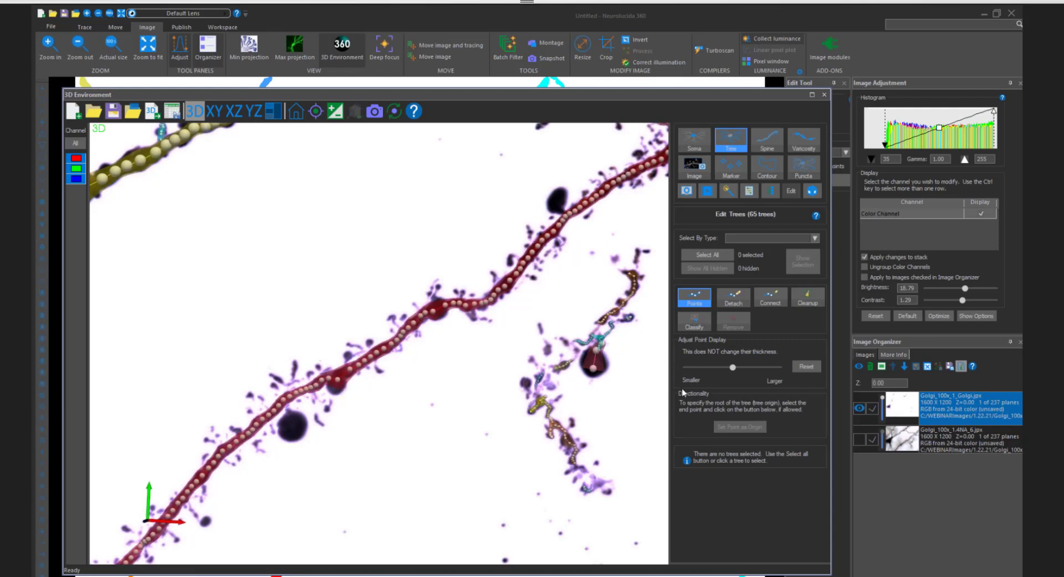
click(533, 252)
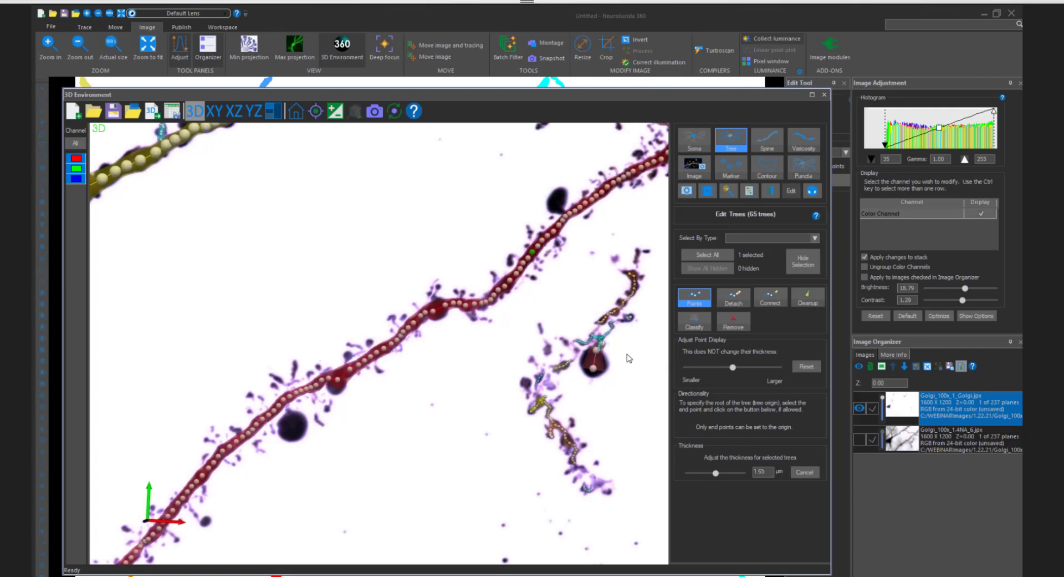
drag(765, 474, 754, 471)
click(435, 232)
scroll(435, 233, down, 5)
mouse_move(434, 233)
mouse_down()
mouse_move(494, 225)
mouse_move(446, 224)
mouse_up()
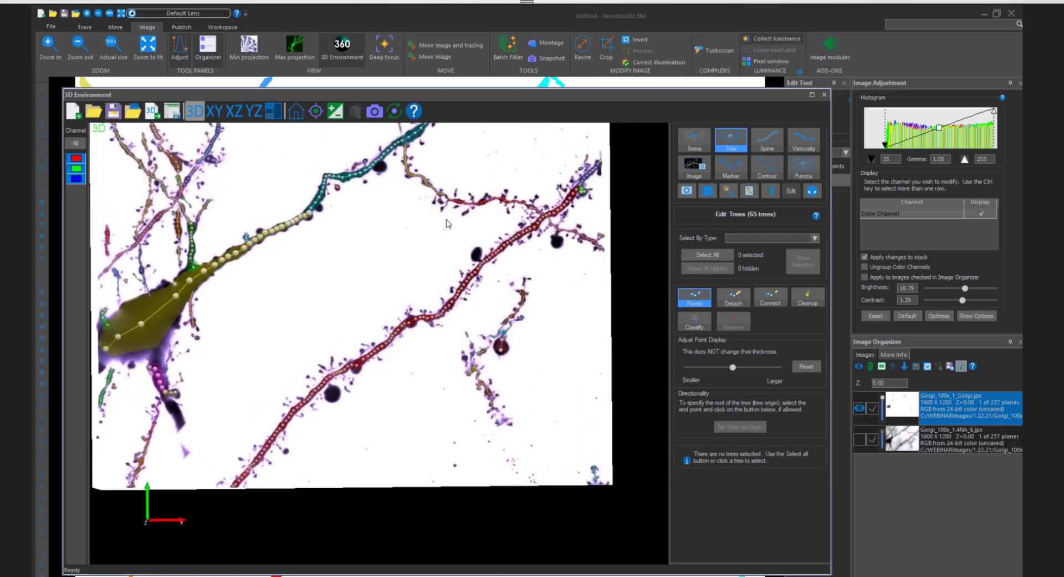
click(703, 293)
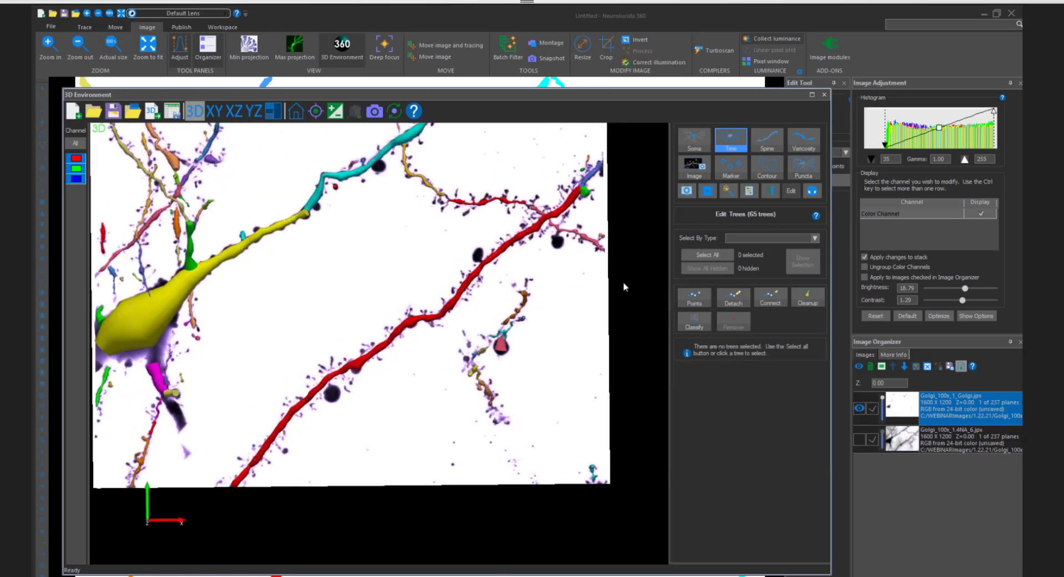
- Open spine detection, set the detector sensitivity to 70% and increase the minimum voxel count for the spines along the long red dendrite
scroll(475, 249, down, 2)
scroll(476, 249, up, 5)
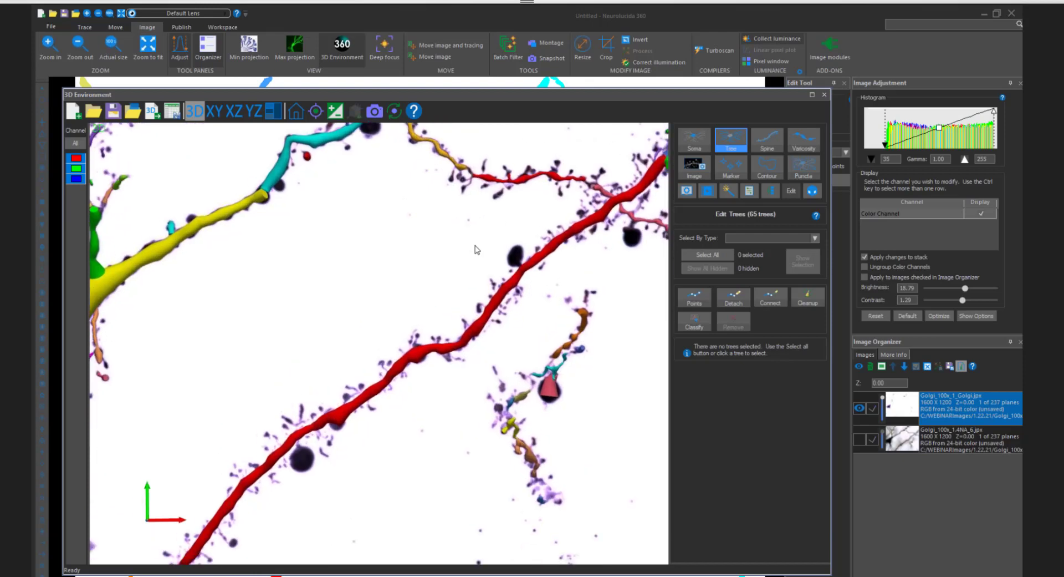
middle_drag(475, 246, 457, 263)
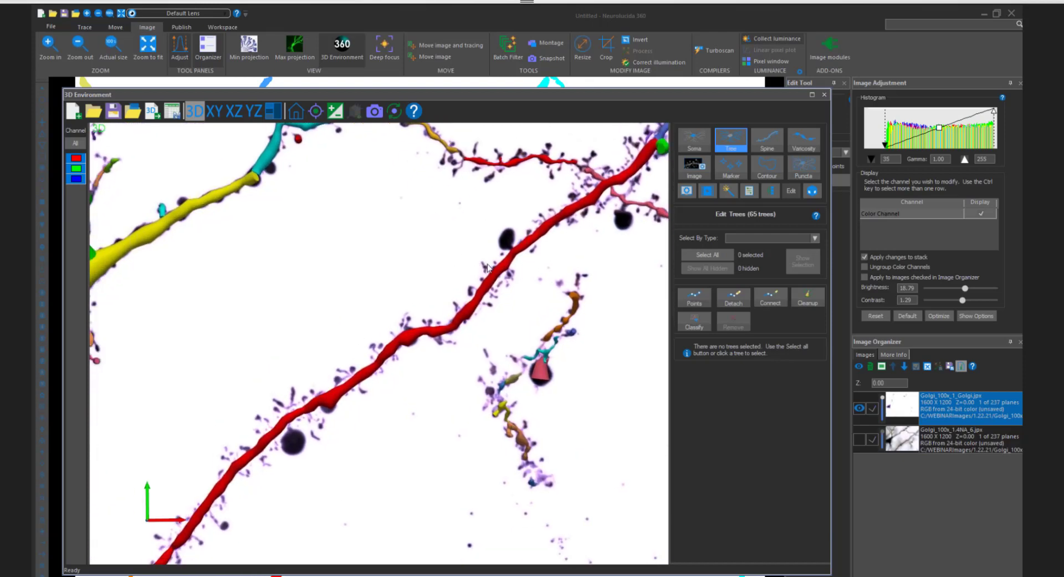
scroll(486, 269, up, 2)
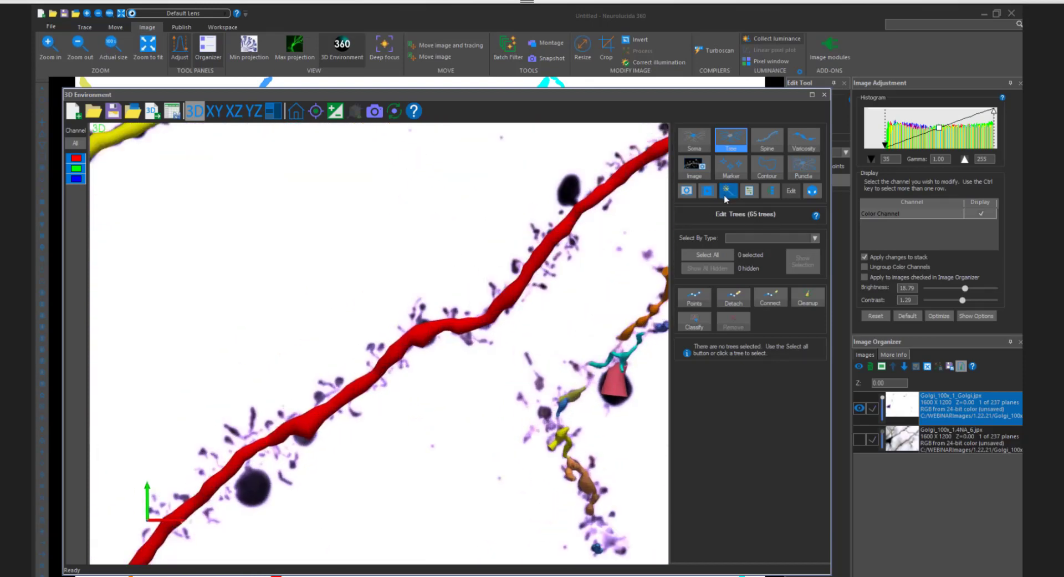
click(775, 146)
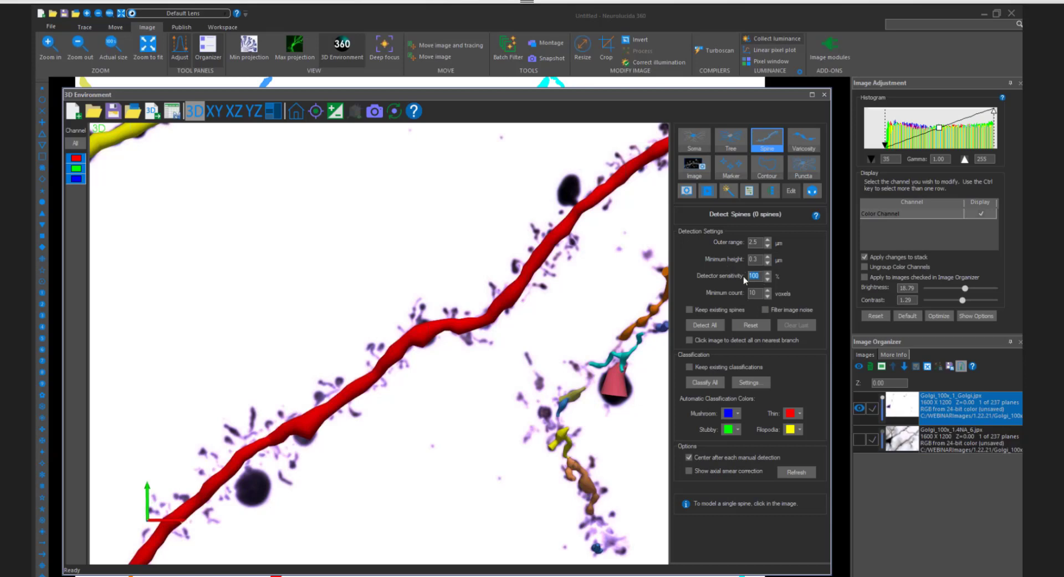
text(70)
scroll(574, 247, down, 1)
scroll(545, 211, up, 2)
middle_drag(545, 211, 517, 222)
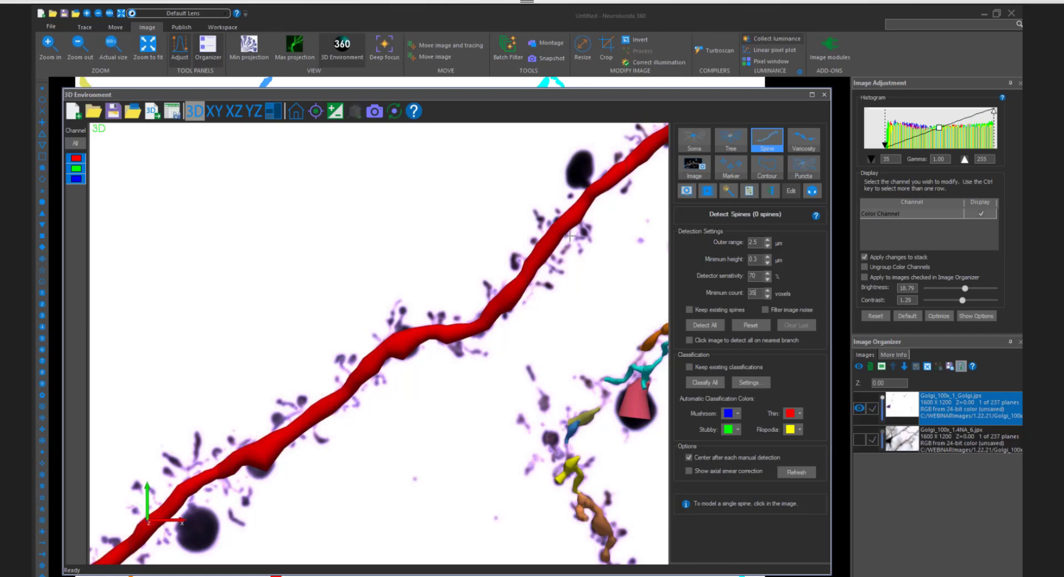
- Turn on image noise filtering for the spine detection
scroll(587, 255, down, 3)
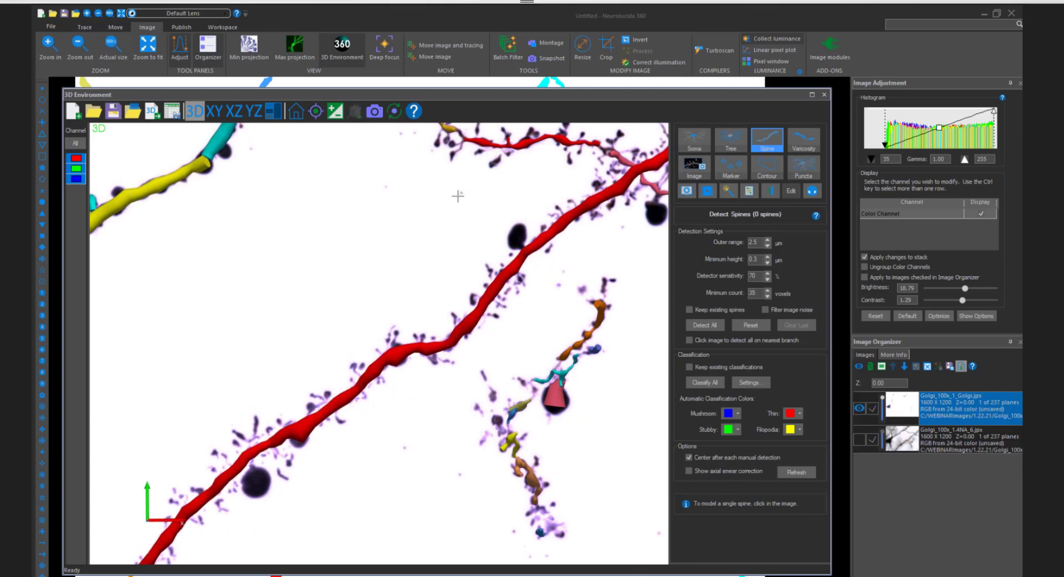
scroll(471, 183, up, 2)
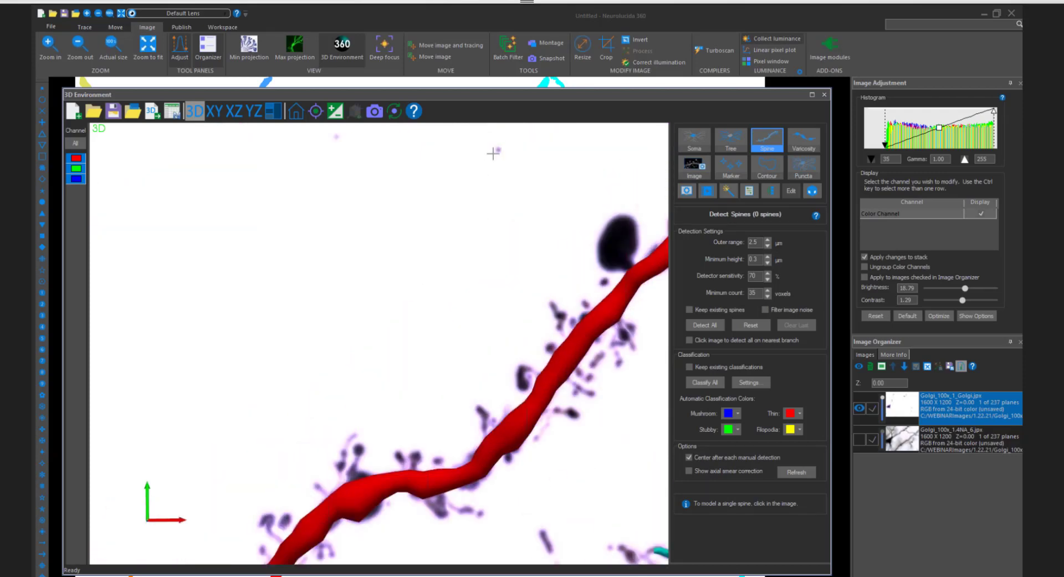
scroll(502, 182, up, 2)
scroll(502, 182, down, 3)
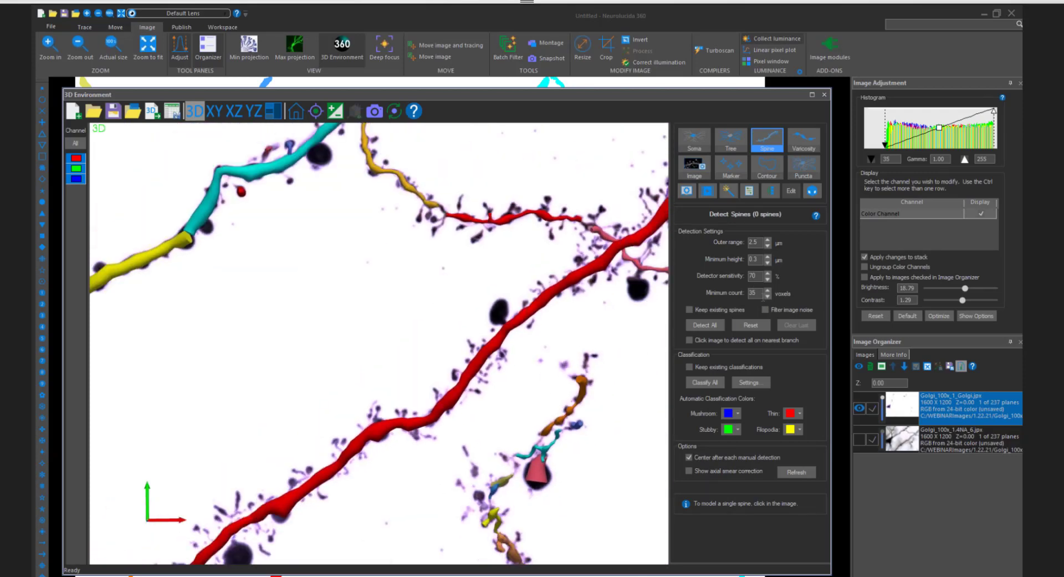
click(766, 309)
- Model the single spine above the start of the short red dendrite, beside the orange branch, and show axial smear correction
scroll(486, 333, up, 4)
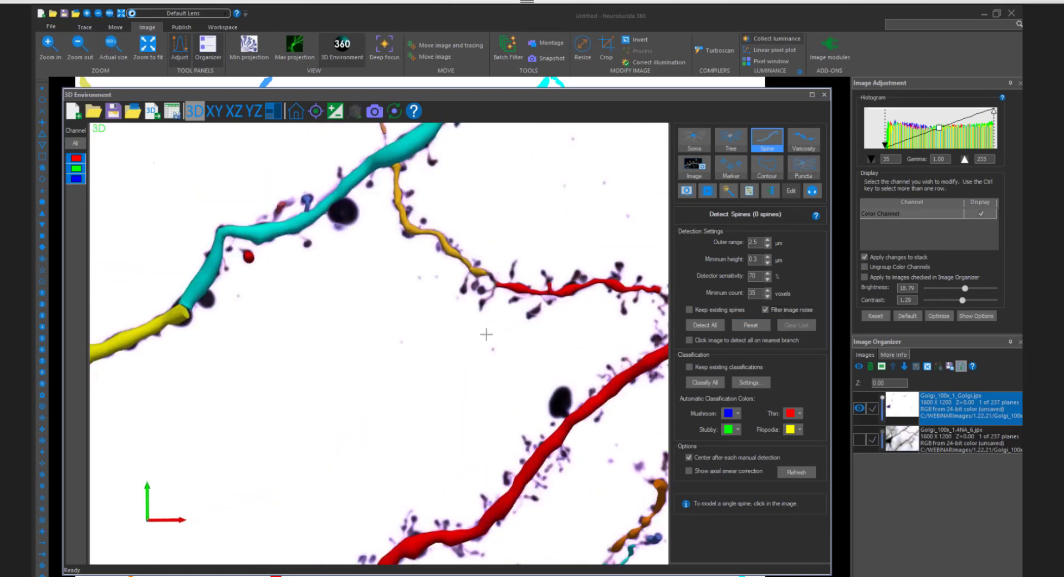
drag(462, 297, 448, 291)
middle_drag(552, 329, 479, 232)
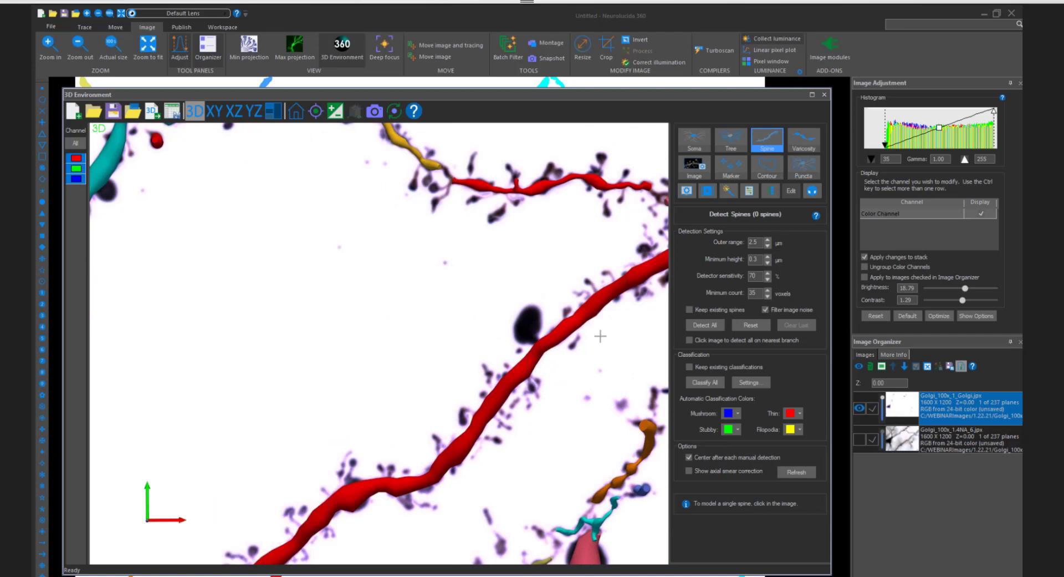
middle_drag(526, 259, 485, 353)
scroll(480, 256, up, 5)
middle_drag(481, 256, 456, 404)
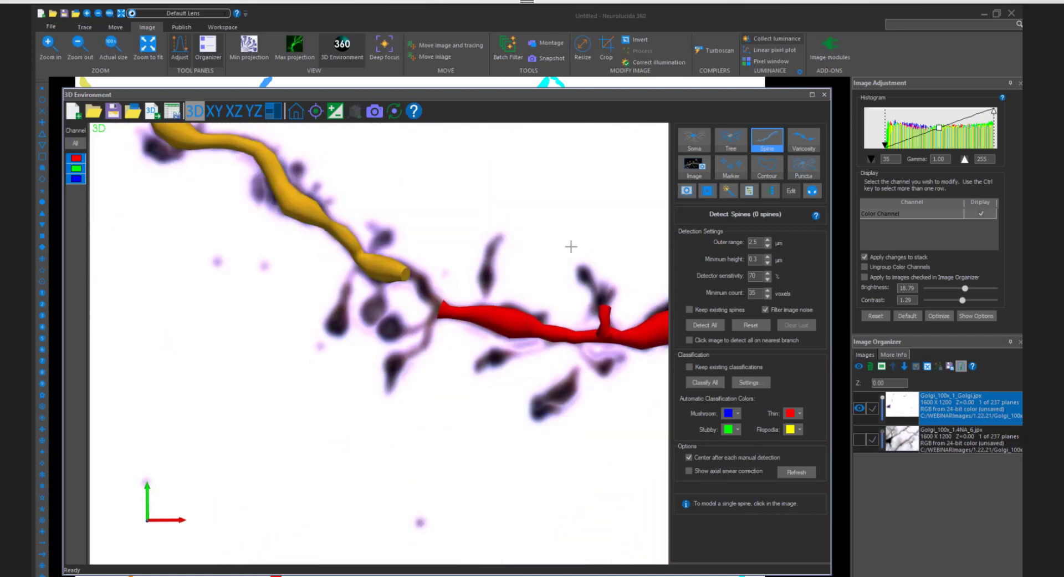
click(504, 286)
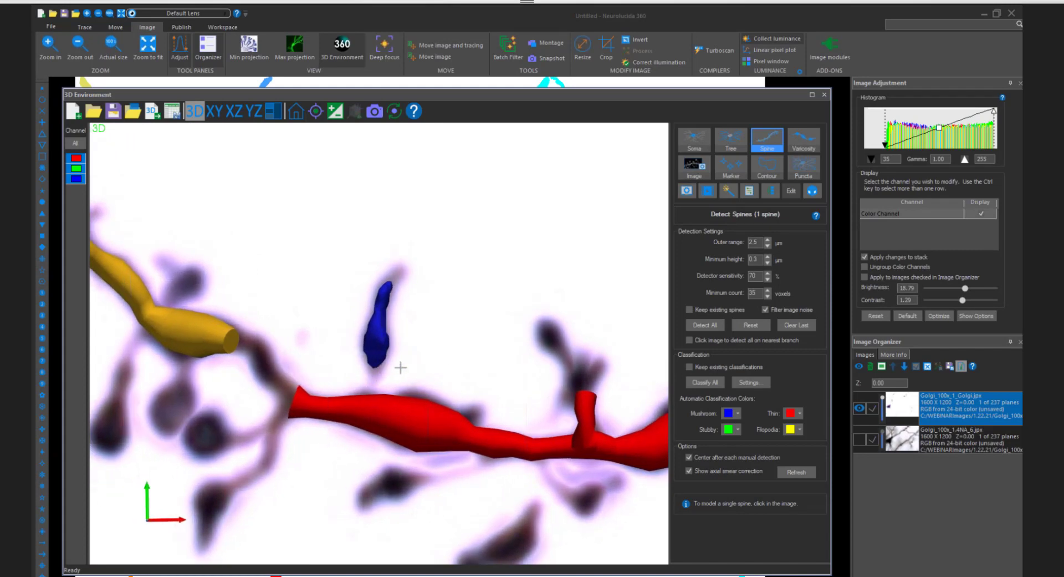
- Inspect the modelled blue spine up close and survey the neighbouring orange and cyan branches
scroll(401, 368, up, 2)
middle_drag(434, 383, 459, 316)
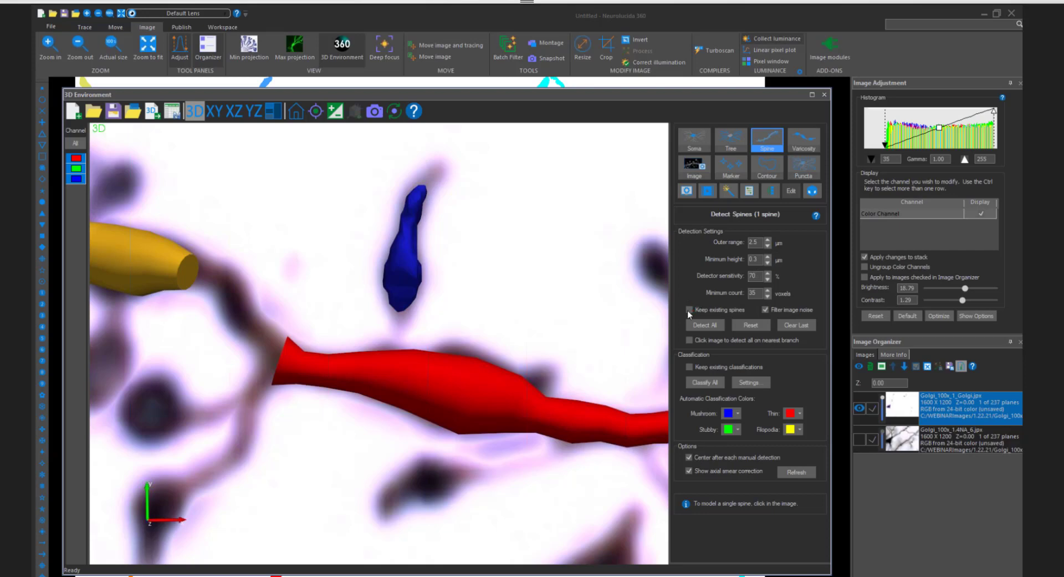
scroll(663, 306, down, 2)
scroll(627, 302, down, 2)
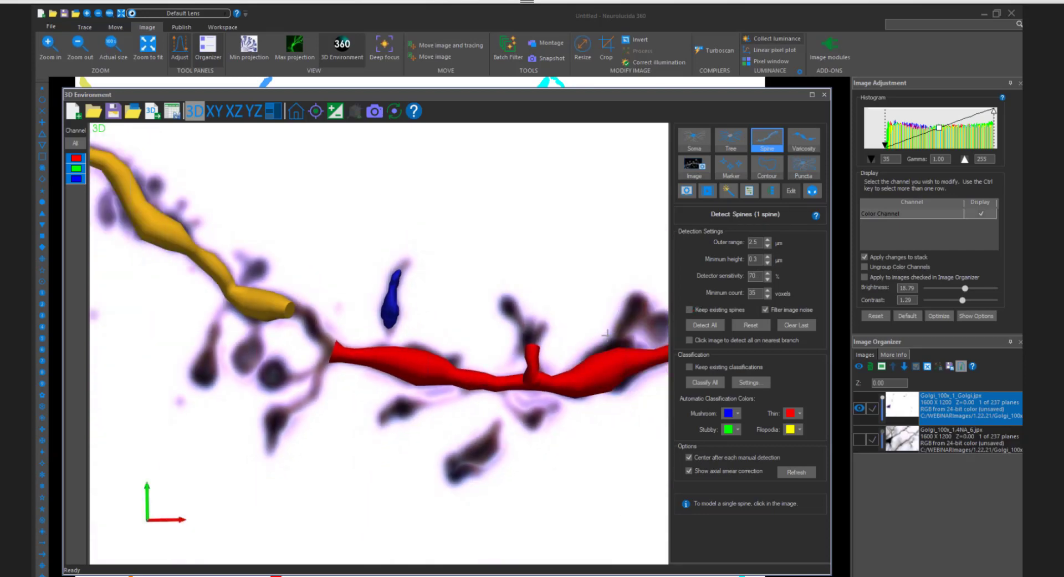
scroll(588, 332, down, 3)
scroll(549, 332, down, 1)
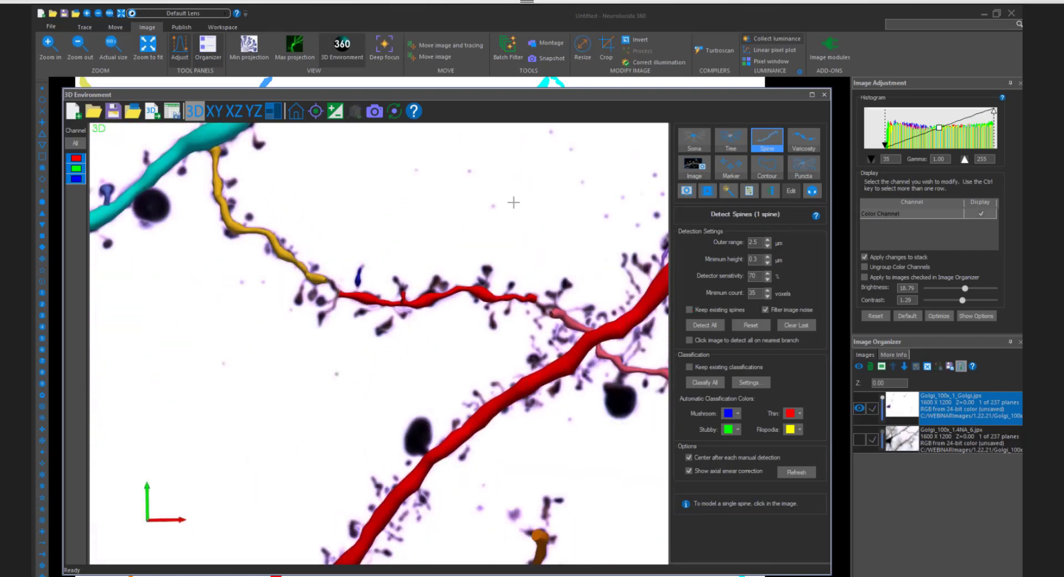
middle_drag(398, 223, 467, 293)
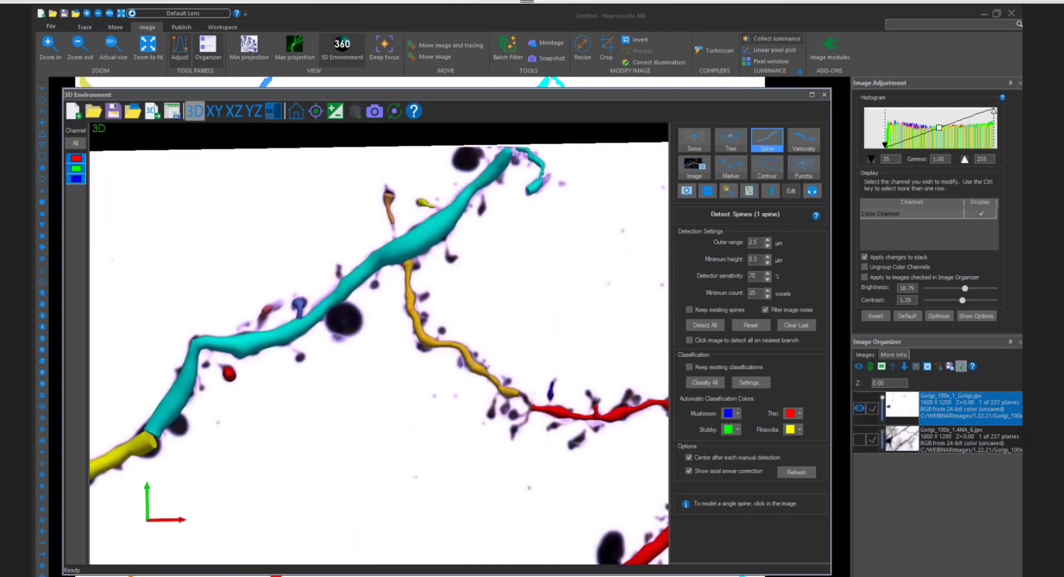
mouse_move(500, 331)
mouse_down()
mouse_move(506, 344)
mouse_move(454, 382)
mouse_move(514, 333)
mouse_up()
click(720, 144)
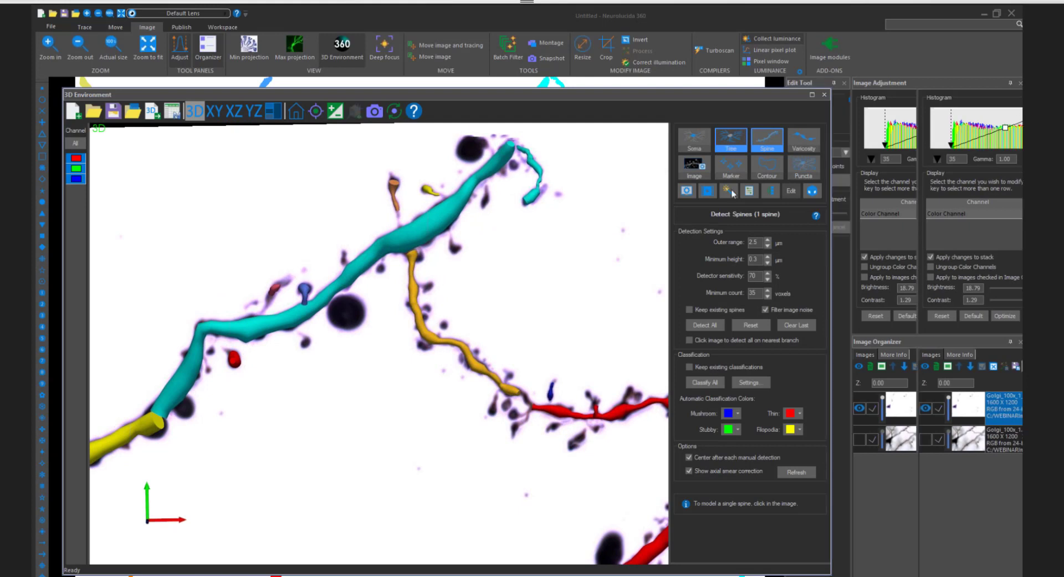
click(444, 342)
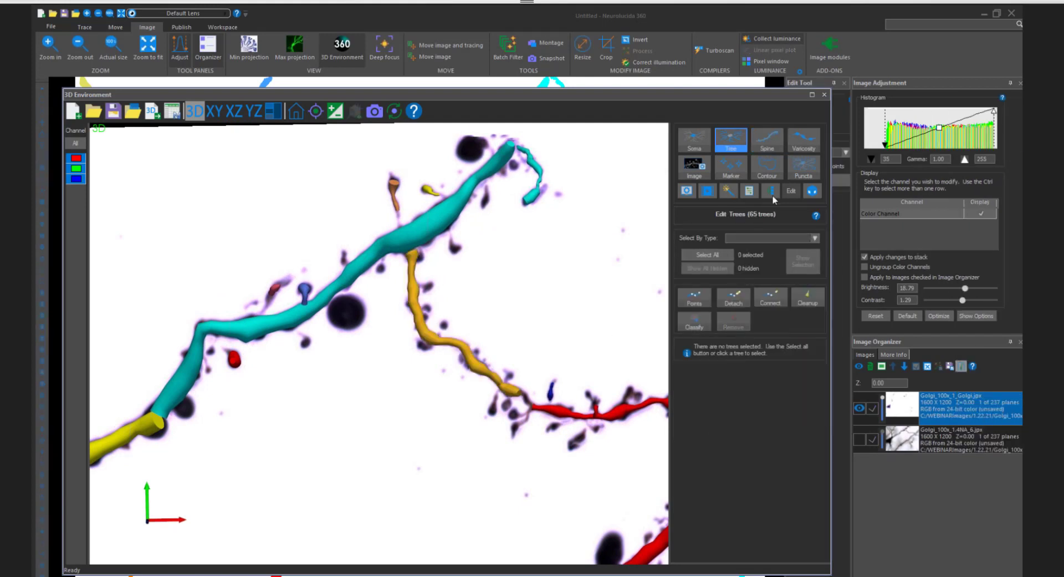
click(769, 143)
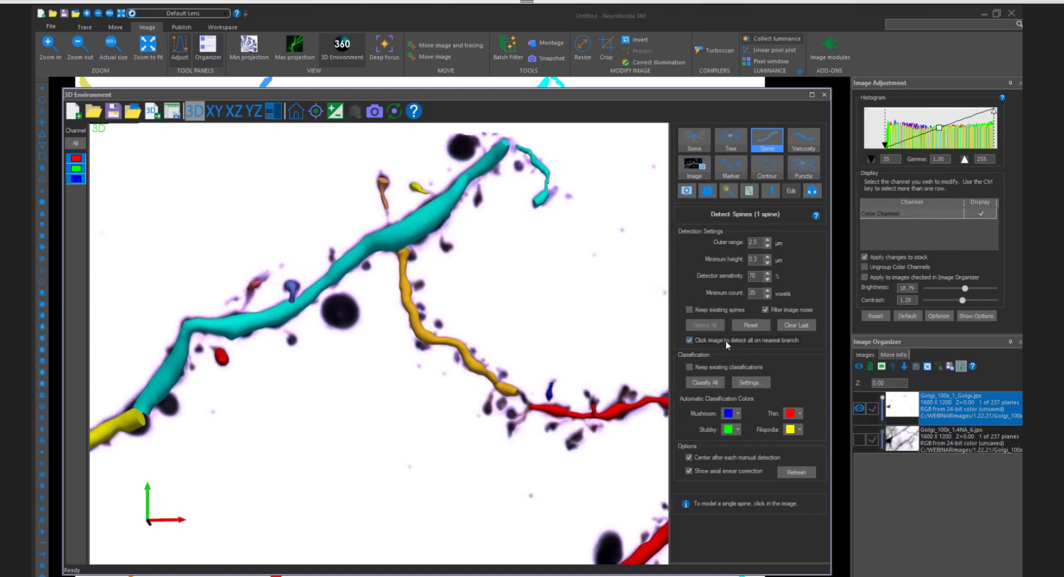
- Detect all spines along the thin orange branch with nearest-branch detection, and turn that detection option off
click(432, 342)
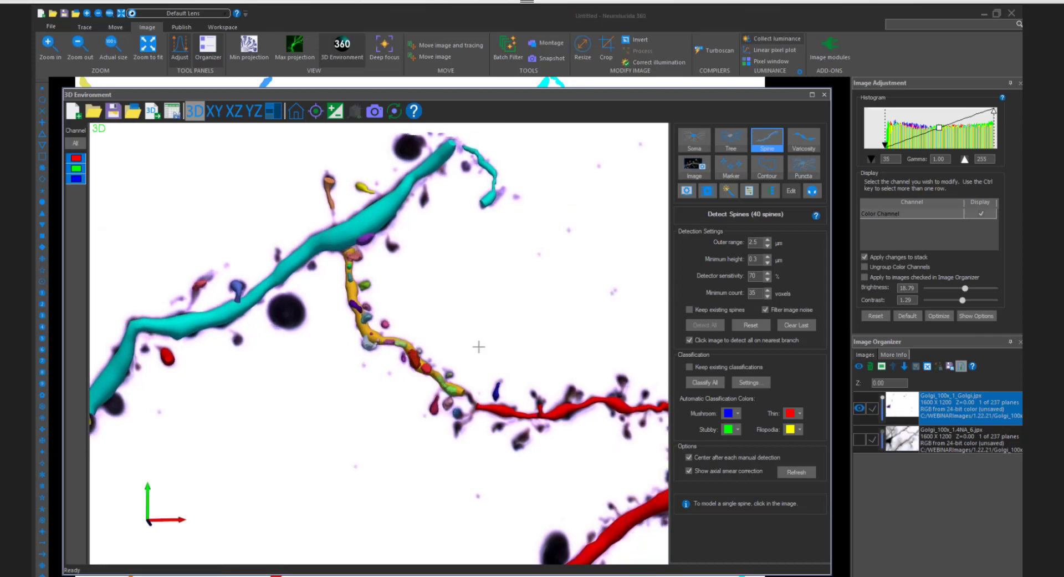
scroll(448, 443, down, 3)
scroll(448, 443, down, 2)
middle_drag(448, 443, 479, 317)
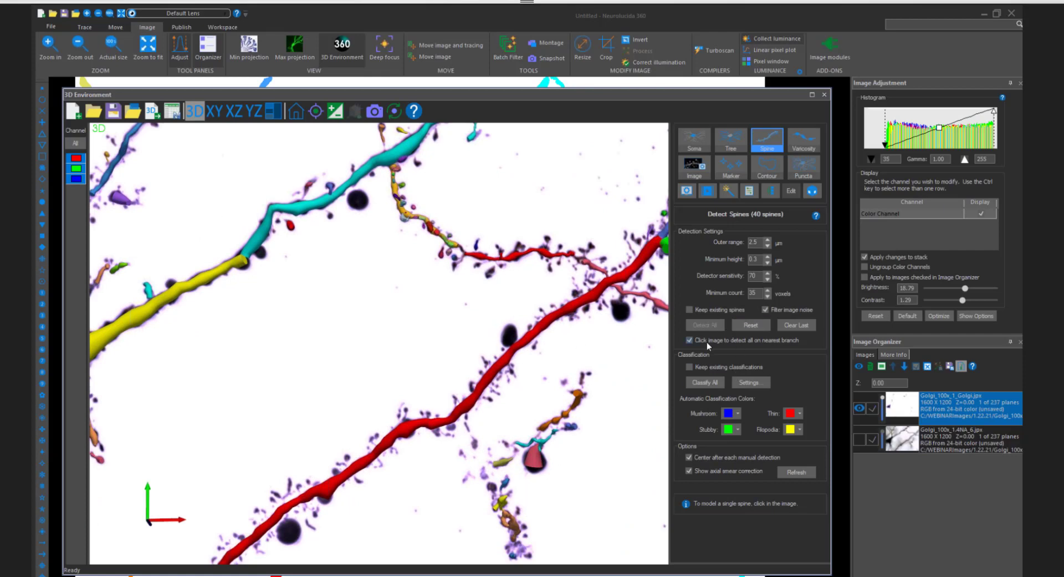
click(689, 341)
- Examine the yellow and cyan dendrites and their surroundings from different angles and compare them with the long red dendrite
scroll(560, 298, down, 3)
drag(499, 316, 366, 307)
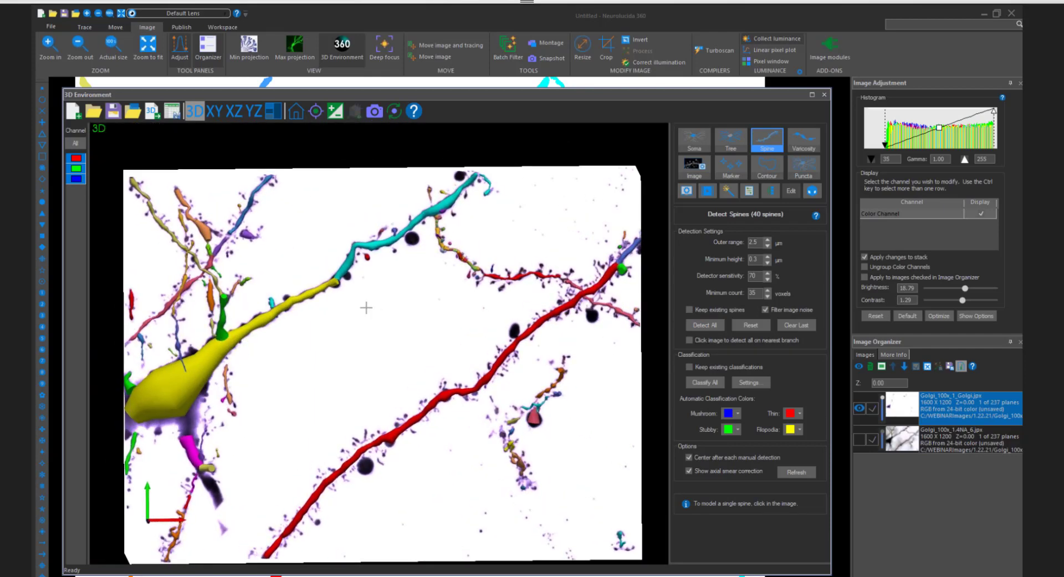
scroll(361, 290, up, 5)
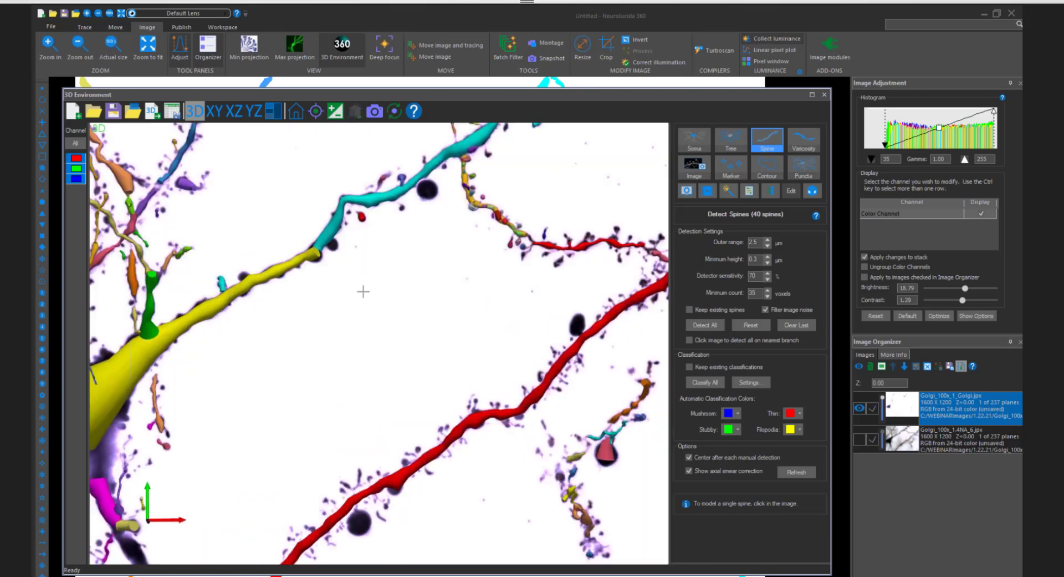
scroll(419, 331, up, 1)
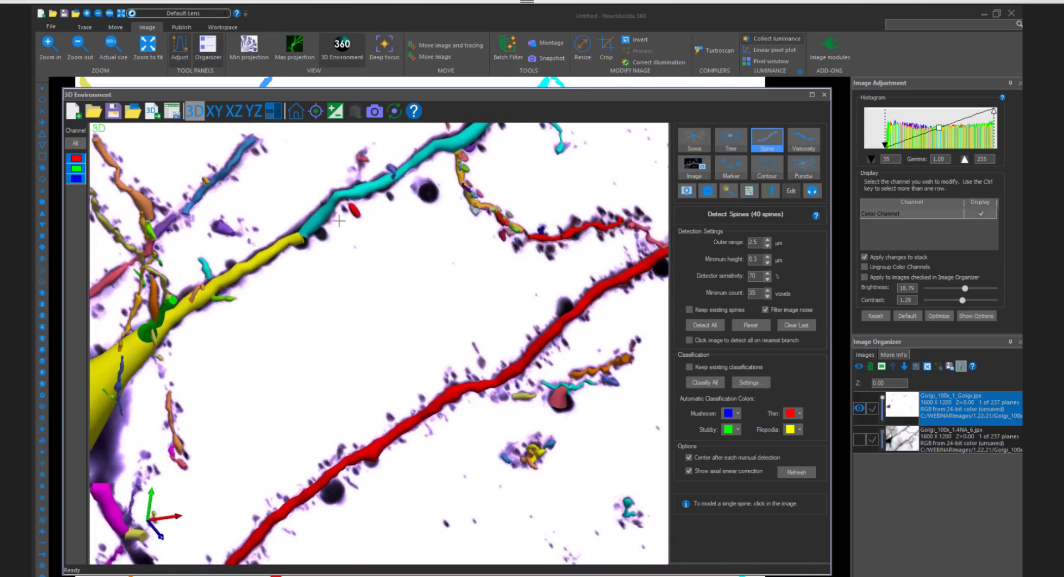
scroll(461, 207, up, 3)
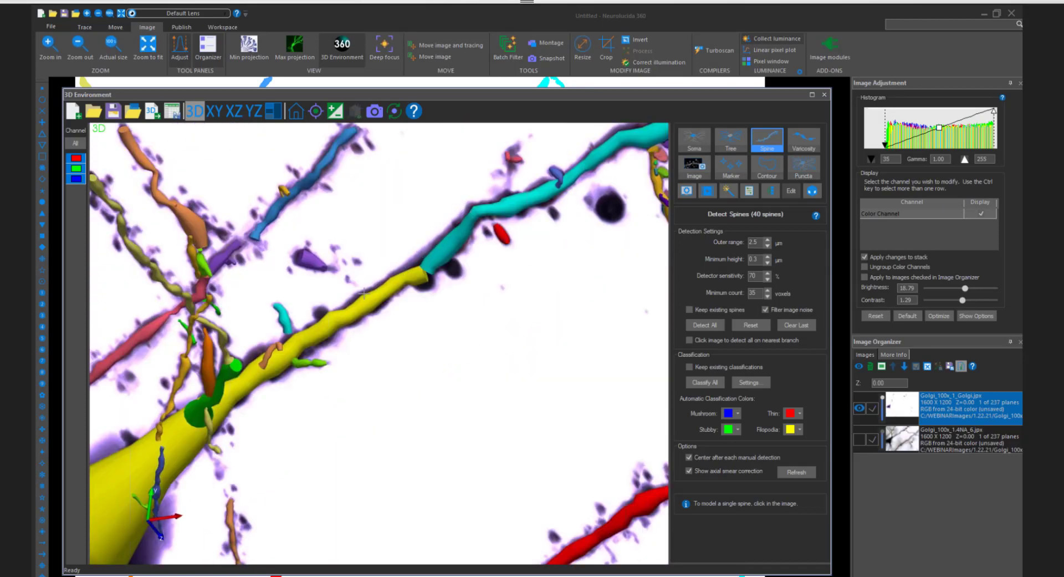
scroll(383, 289, down, 2)
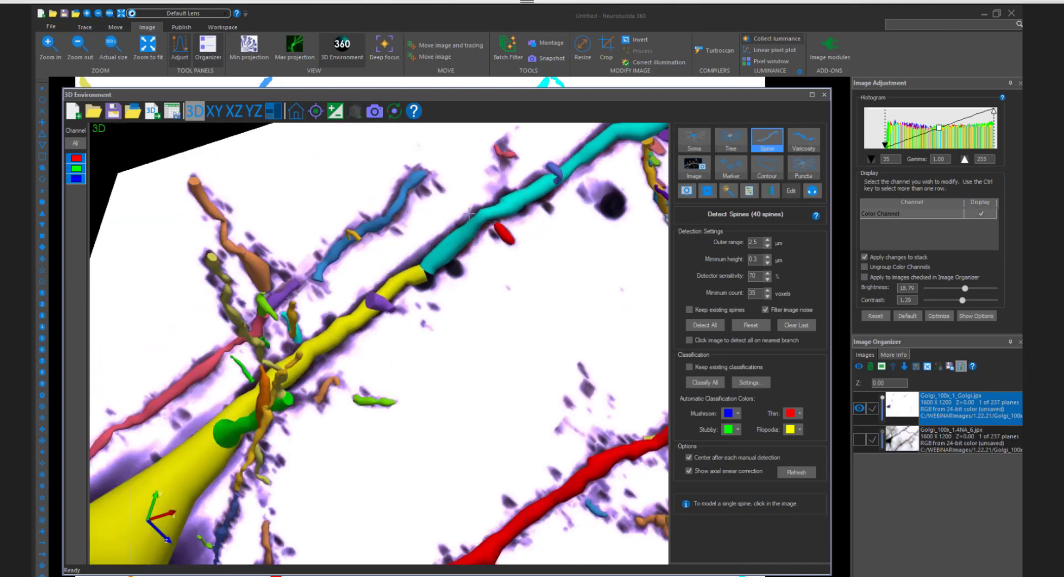
scroll(540, 281, up, 3)
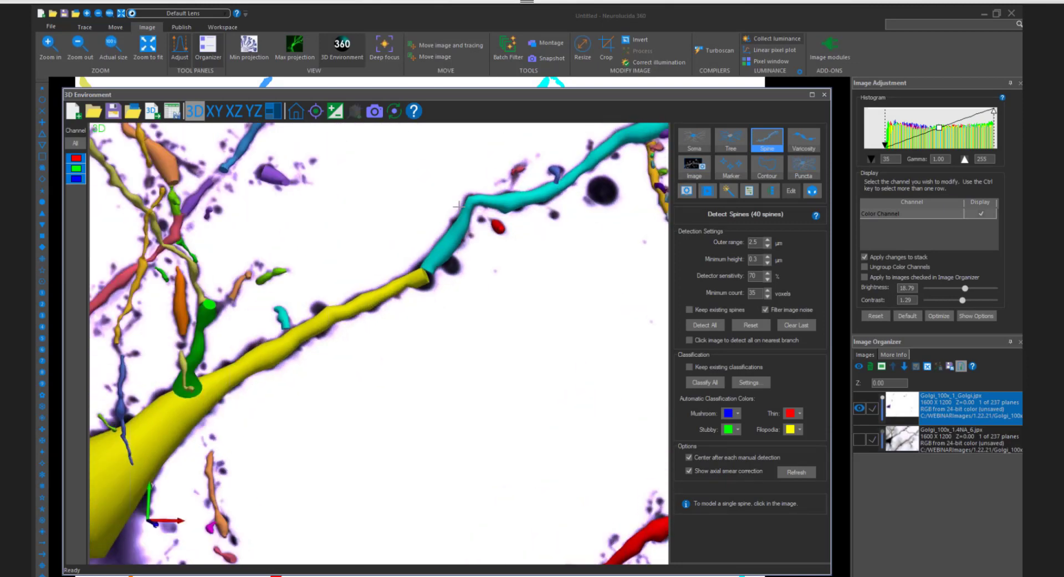
scroll(532, 361, down, 2)
scroll(499, 316, up, 2)
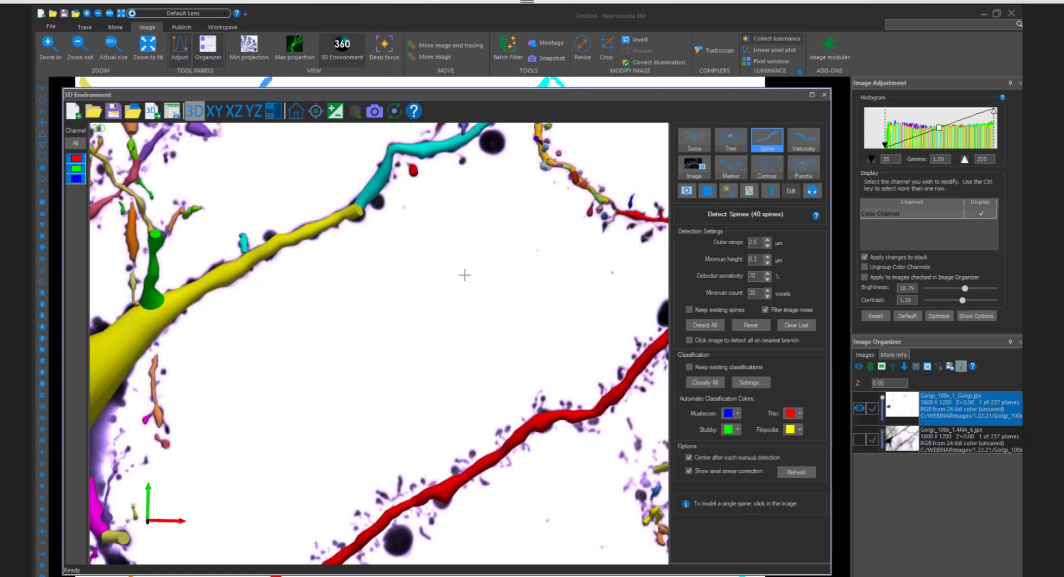
scroll(464, 275, up, 2)
middle_drag(572, 366, 525, 237)
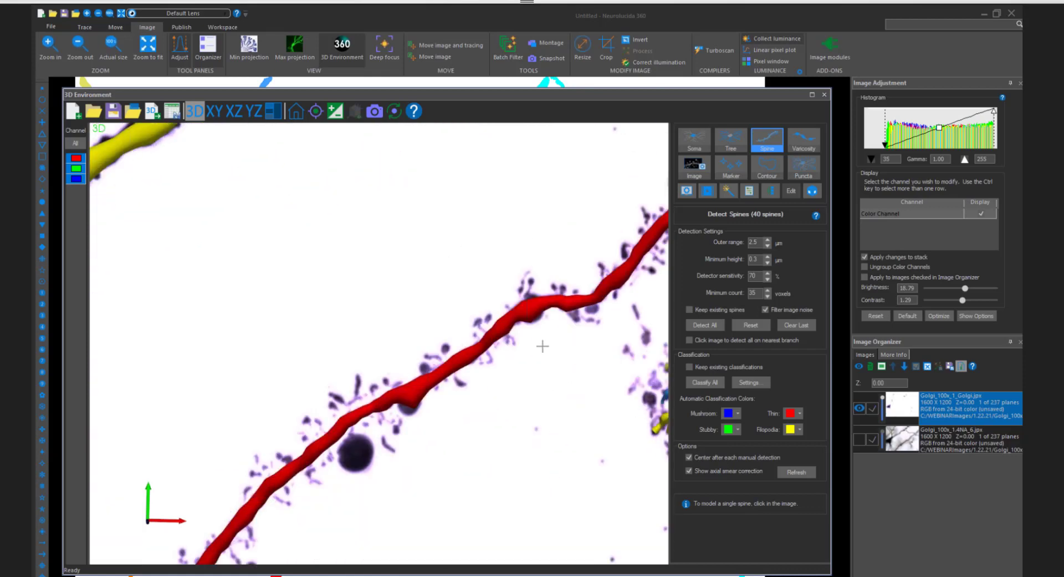
- Turn nearest-branch detection back on and detect all spines along the long red dendrite
click(706, 339)
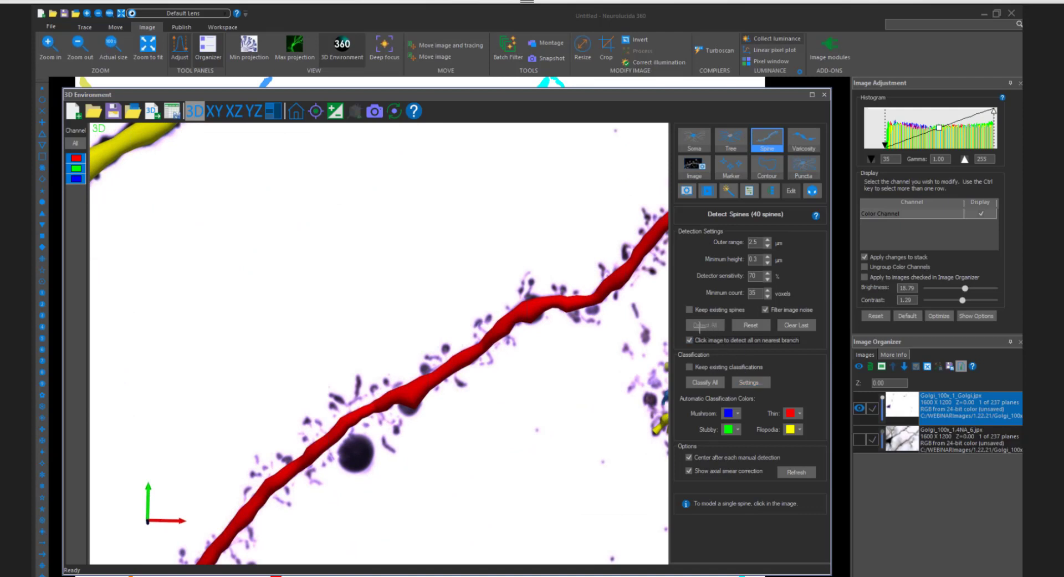
click(518, 324)
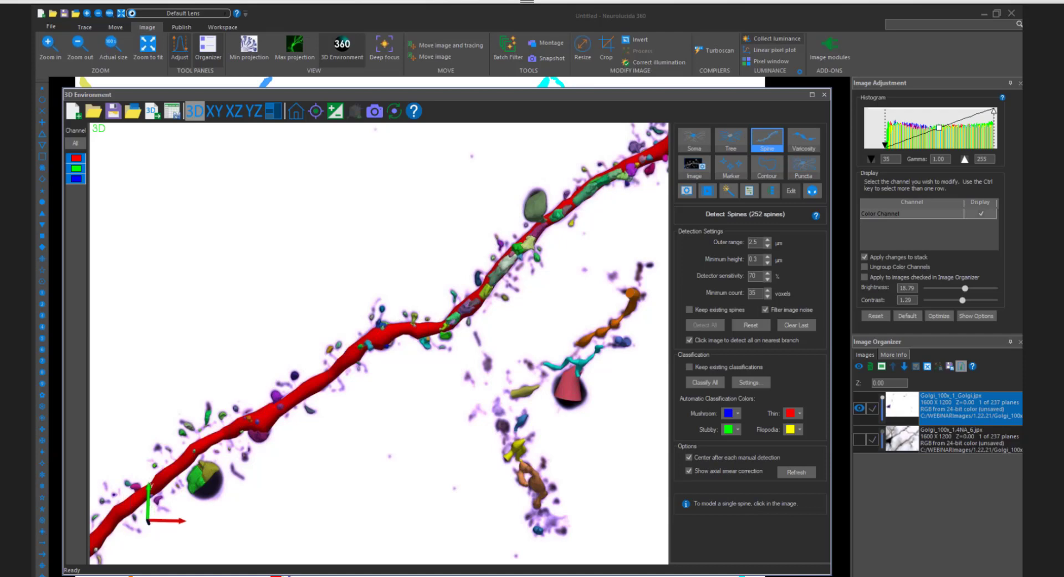
scroll(541, 286, down, 3)
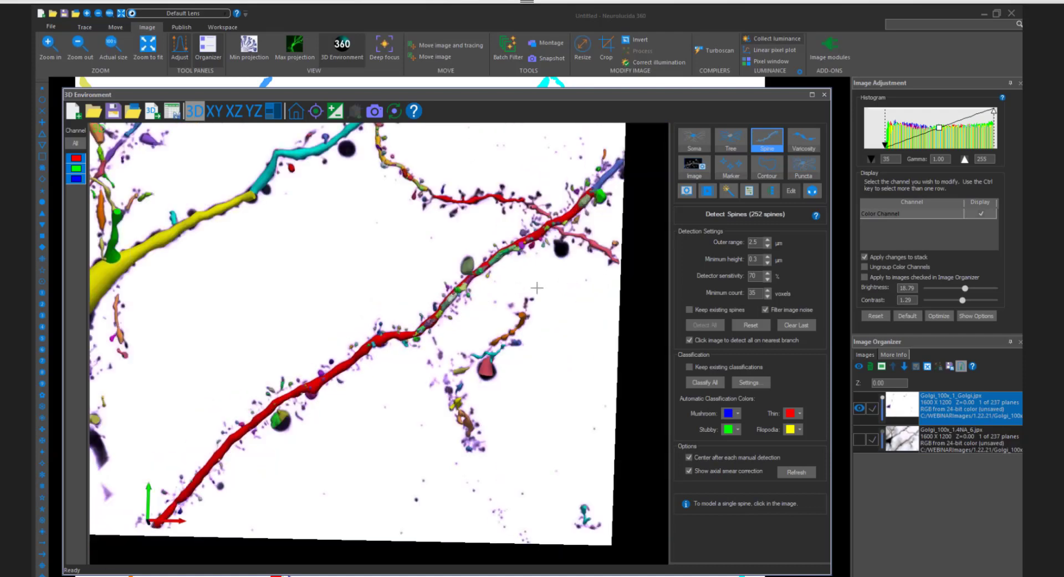
scroll(541, 286, up, 1)
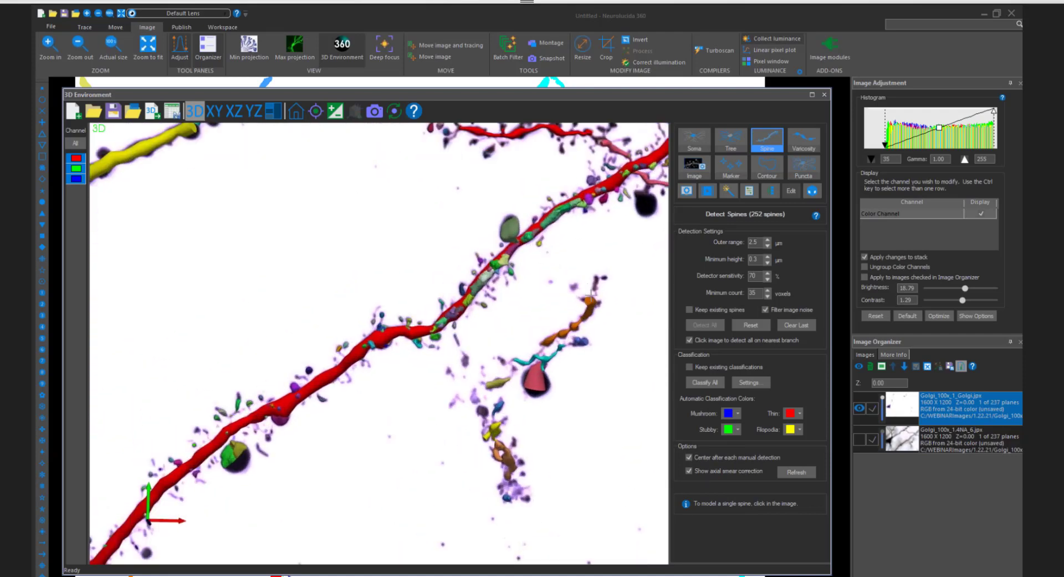
middle_drag(542, 286, 547, 293)
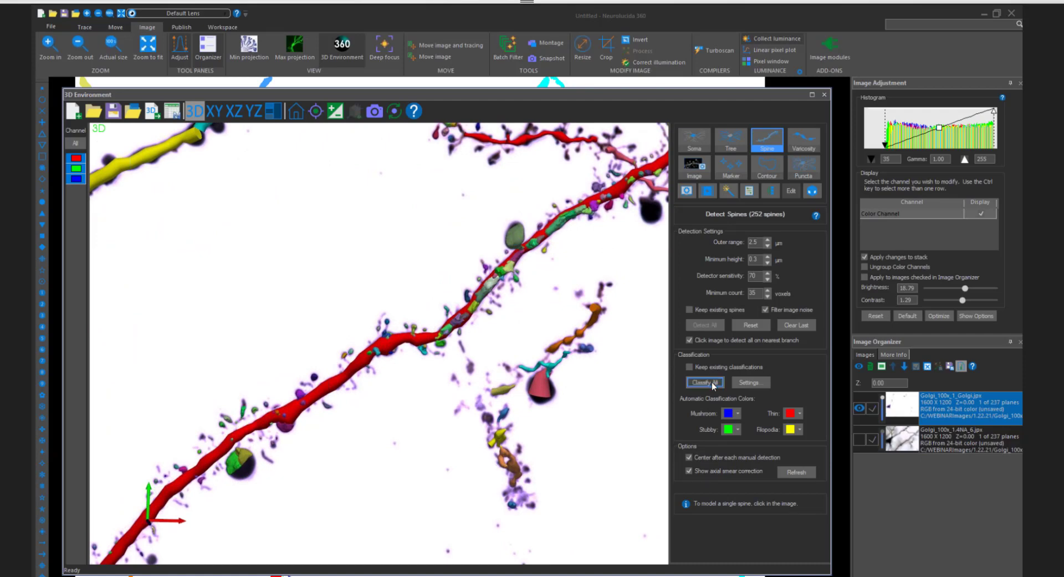
- Classify all detected spines automatically and check their class colours along the orange and long red branches
click(712, 381)
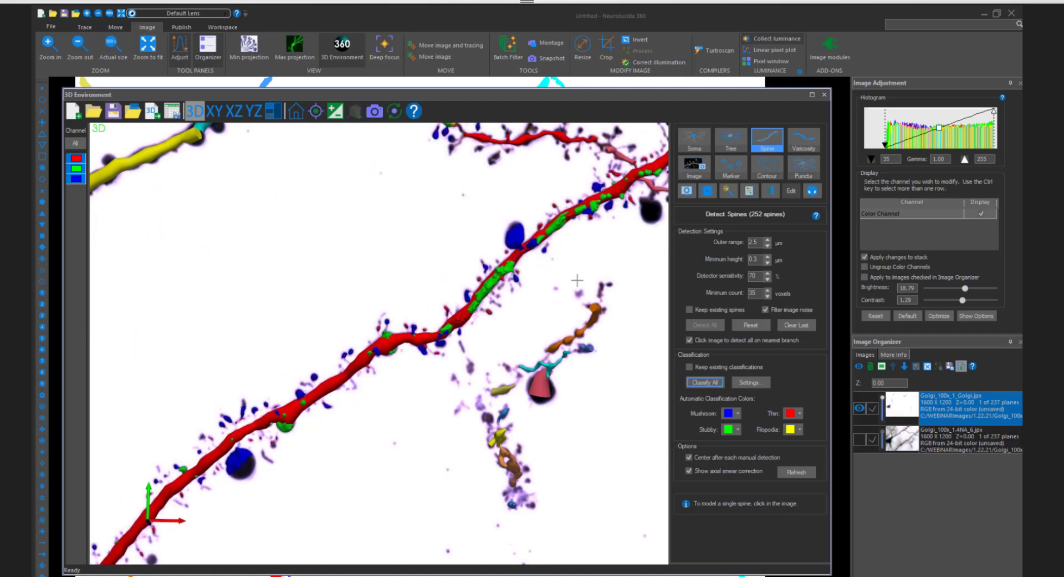
scroll(577, 280, down, 3)
drag(459, 237, 515, 296)
scroll(516, 297, up, 2)
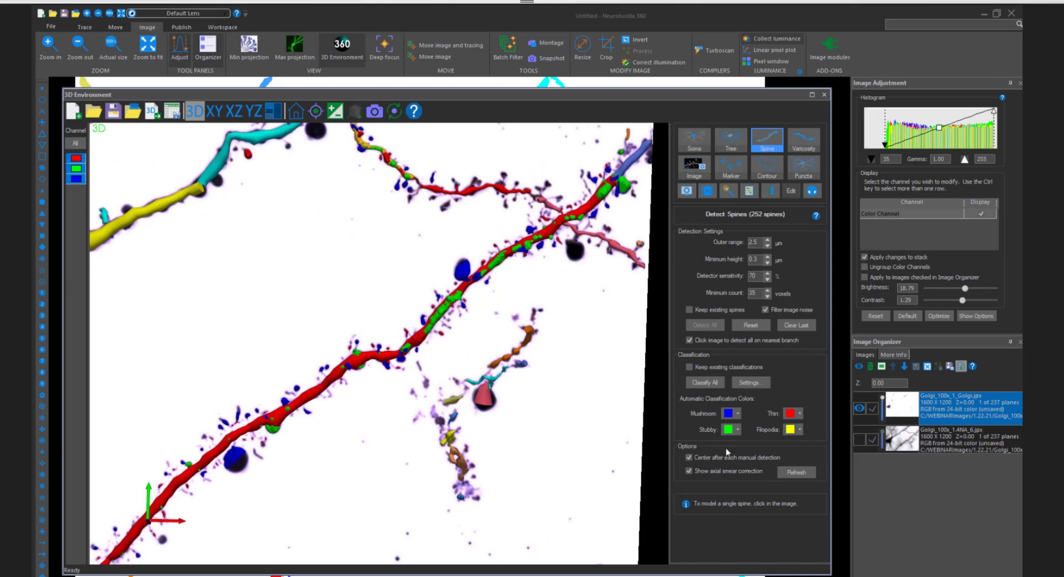
scroll(529, 358, up, 2)
middle_drag(529, 358, 506, 398)
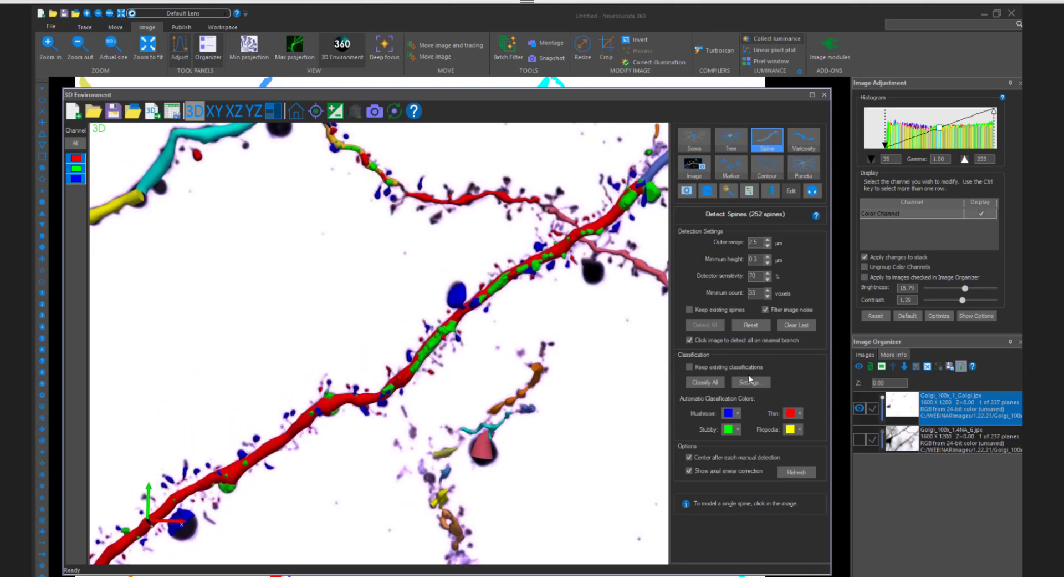
- Open the spine classification settings and review the criteria against the classified spines on the long red dendrite
click(750, 382)
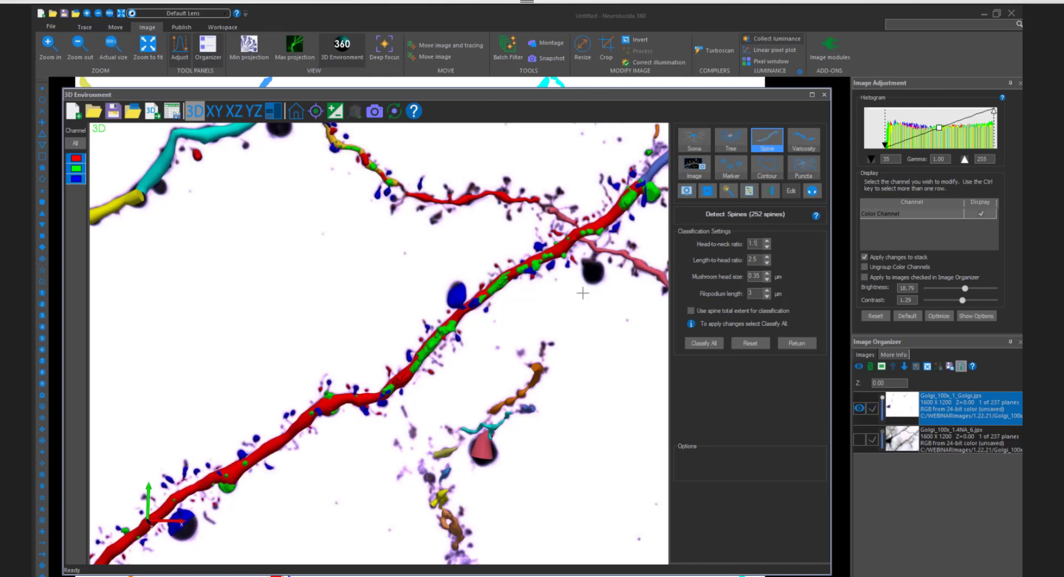
drag(582, 292, 568, 300)
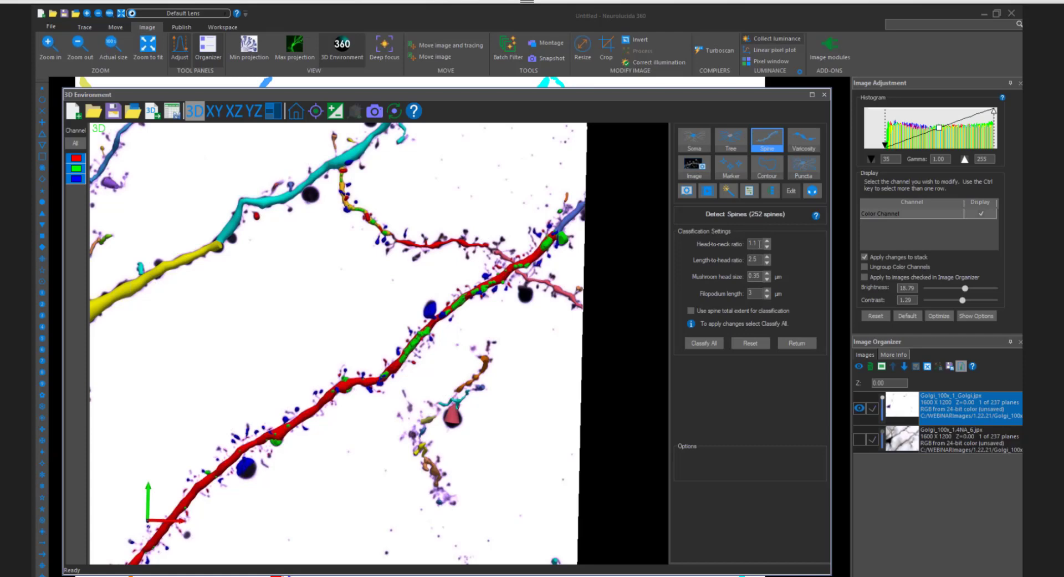
scroll(544, 266, up, 1)
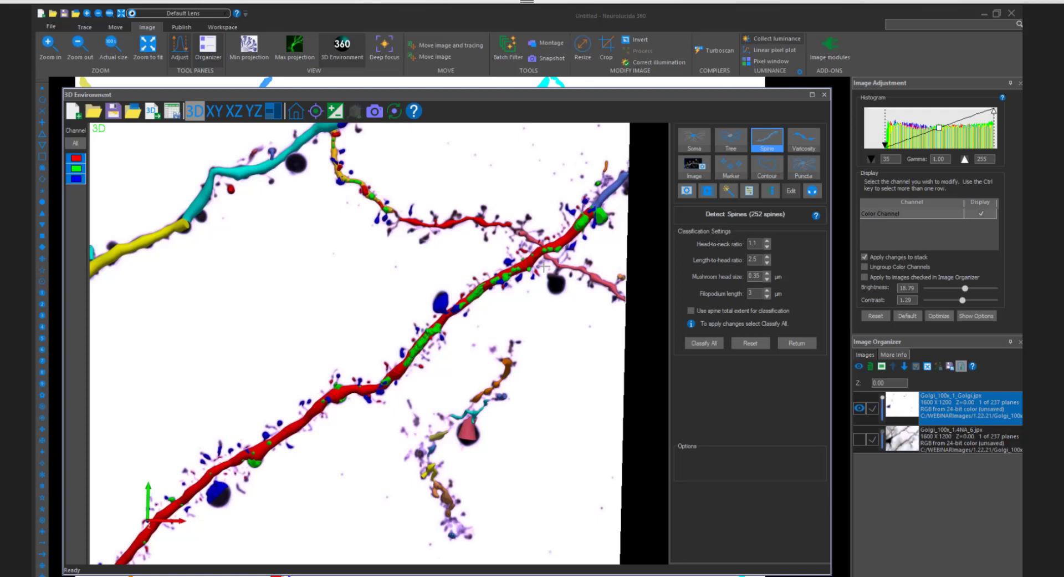
- Return to the spine detection settings and look over the classified spines along the dendrites and the wider tracing
scroll(372, 350, up, 1)
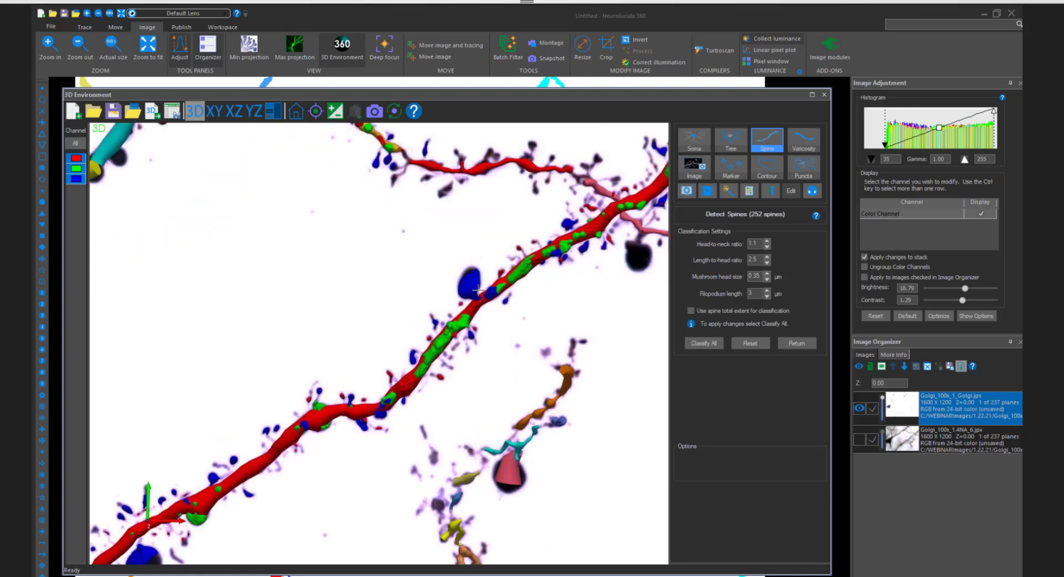
click(789, 344)
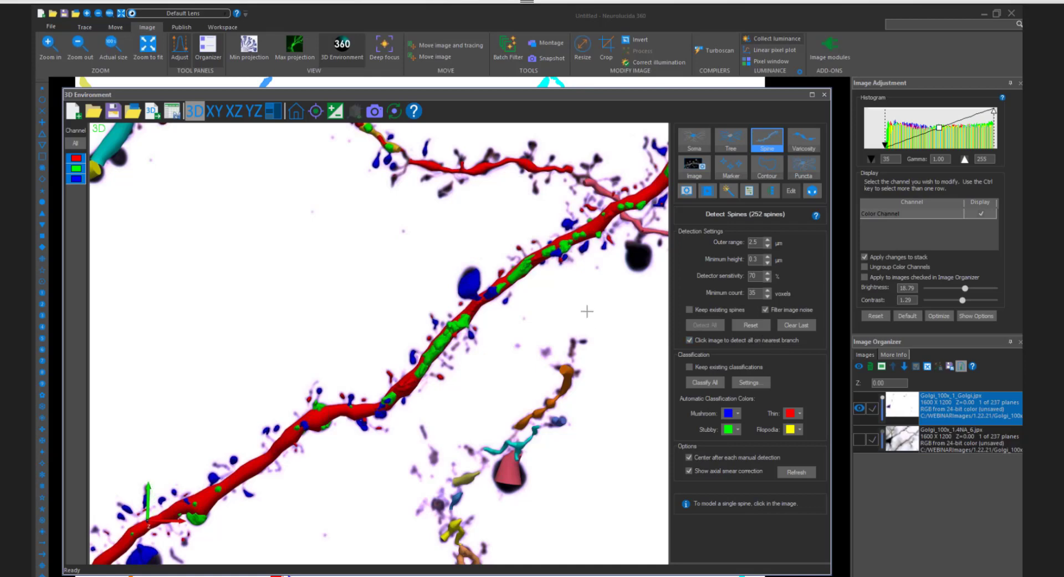
scroll(588, 316, down, 1)
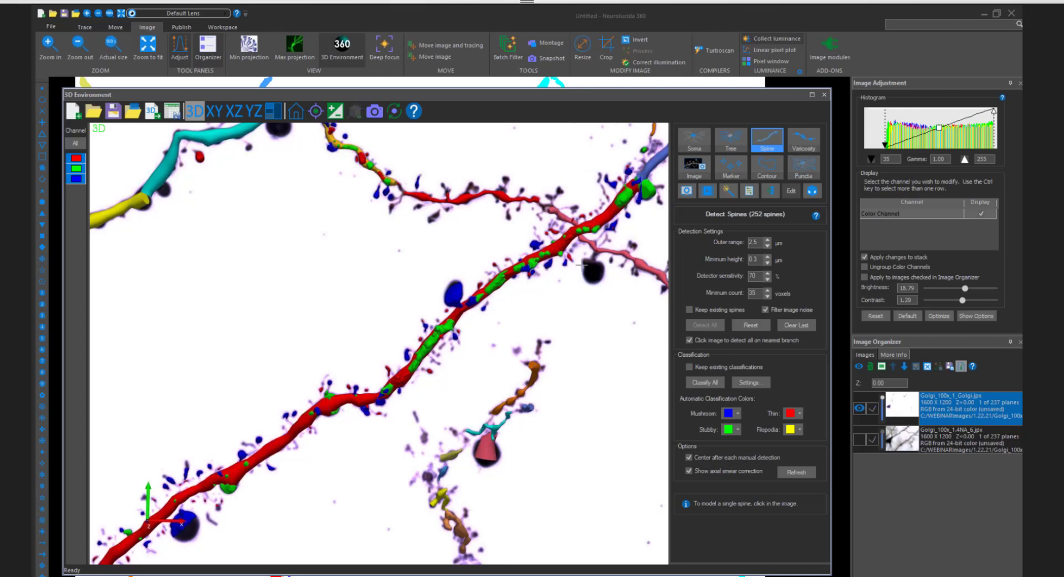
scroll(582, 264, down, 1)
drag(582, 265, 266, 214)
scroll(270, 227, down, 2)
scroll(270, 227, up, 1)
middle_drag(272, 227, 367, 251)
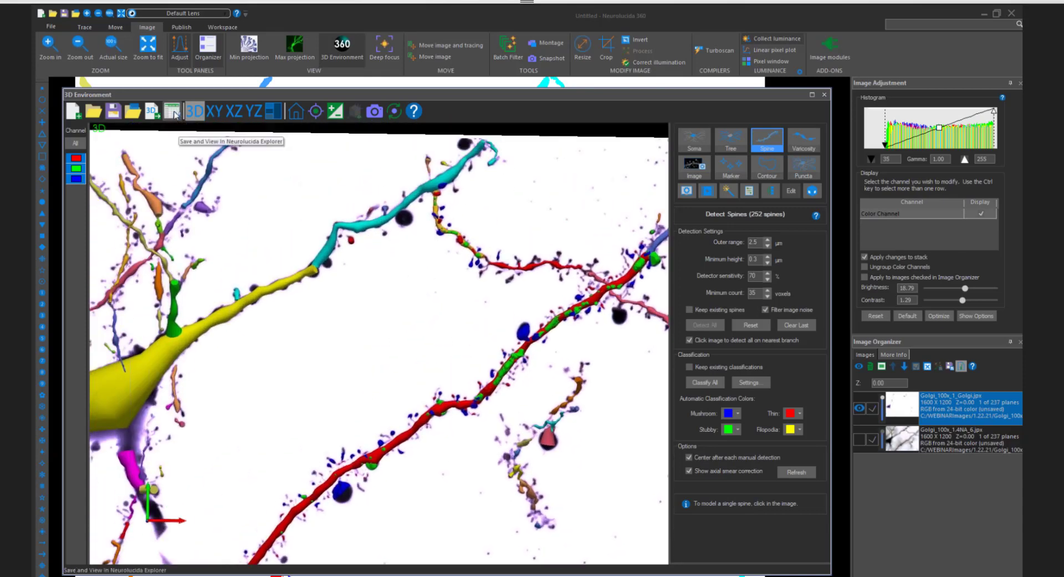
click(173, 114)
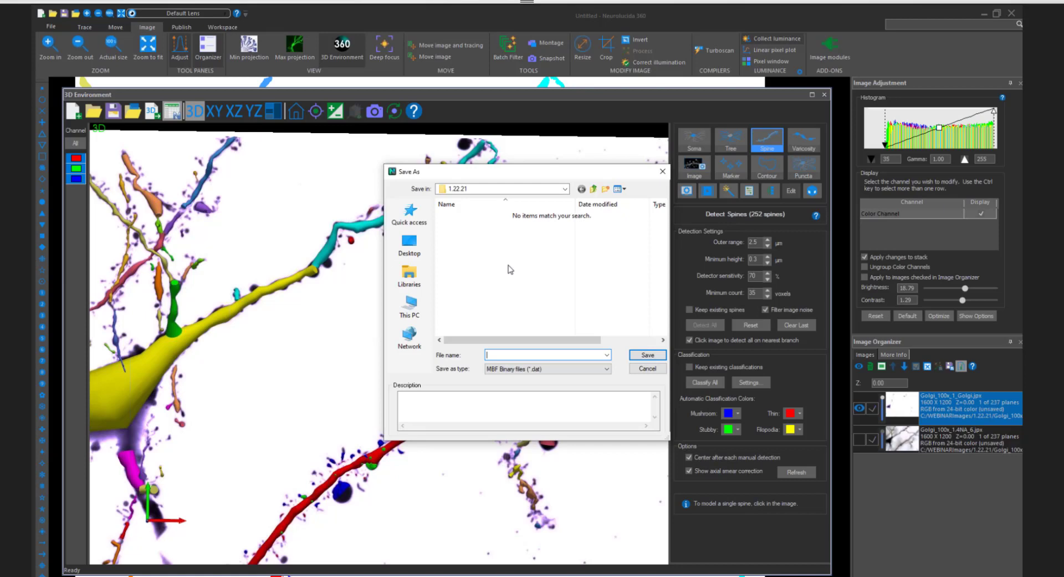
click(648, 368)
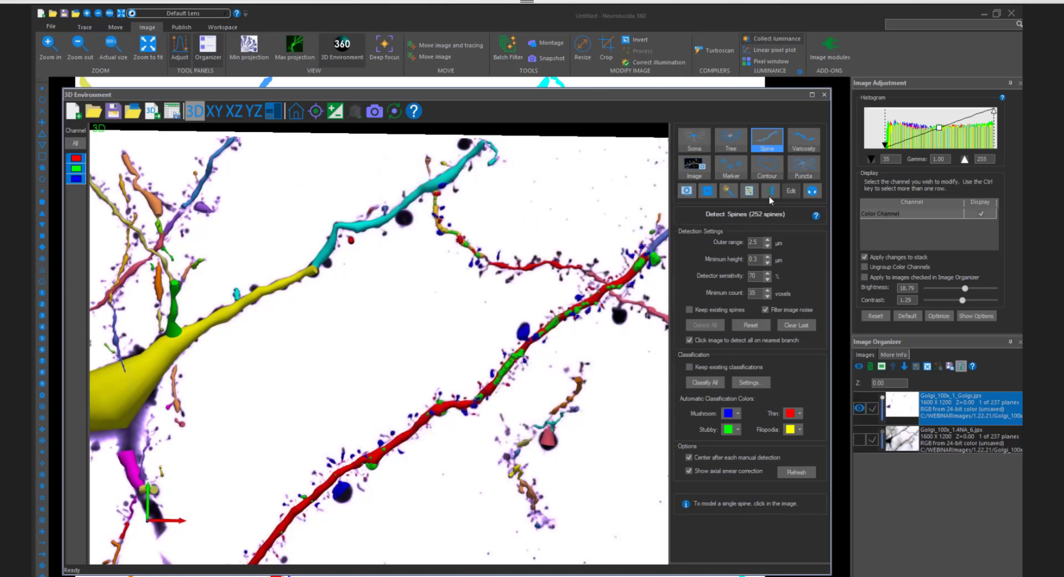
scroll(599, 245, down, 1)
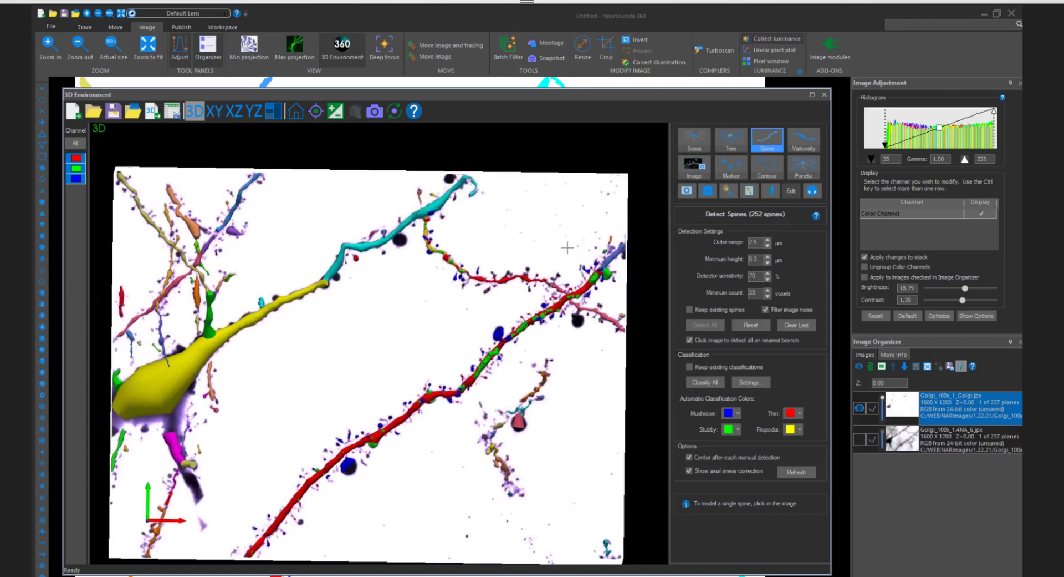
middle_drag(567, 248, 536, 270)
scroll(535, 269, up, 3)
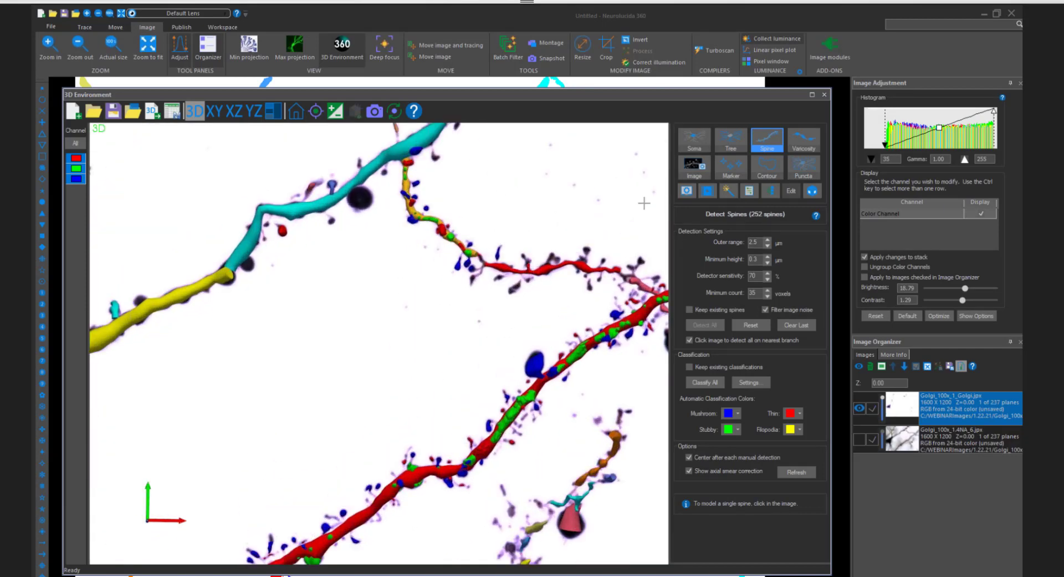
- Select the orange dendrite together with its spines and place them in a set named "Cell 1"
click(771, 192)
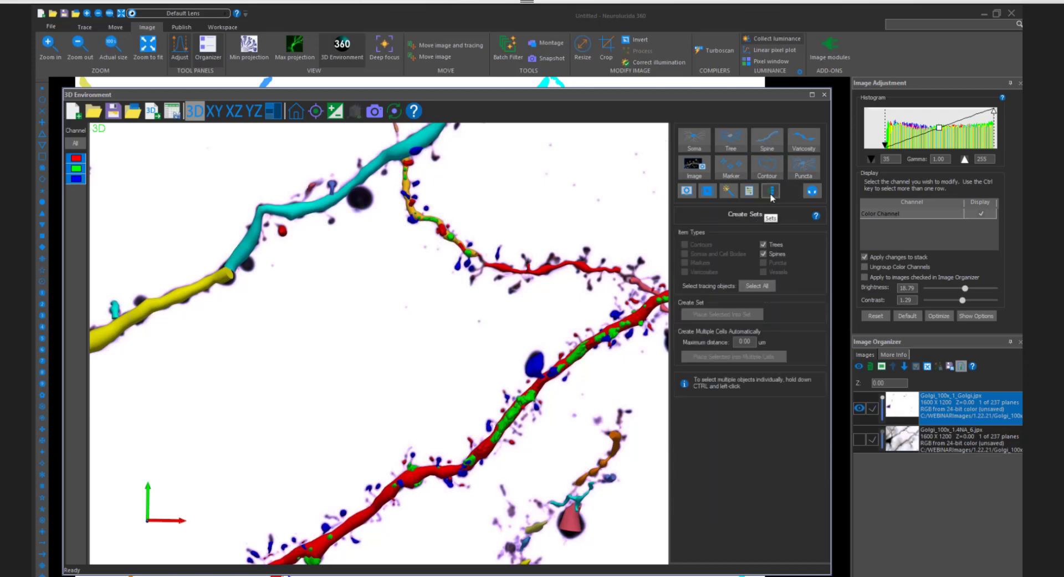
scroll(543, 244, up, 2)
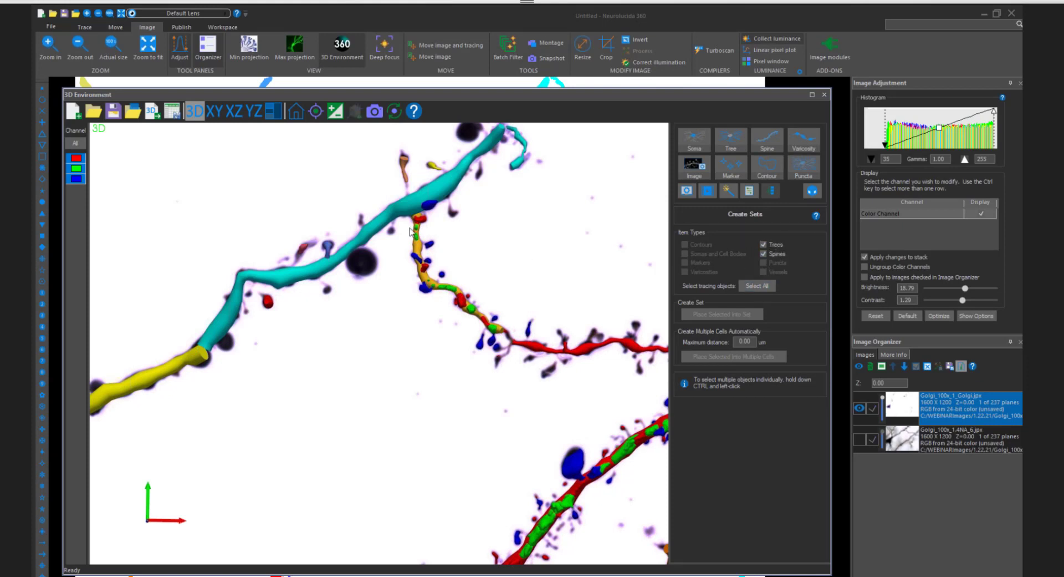
drag(408, 209, 505, 355)
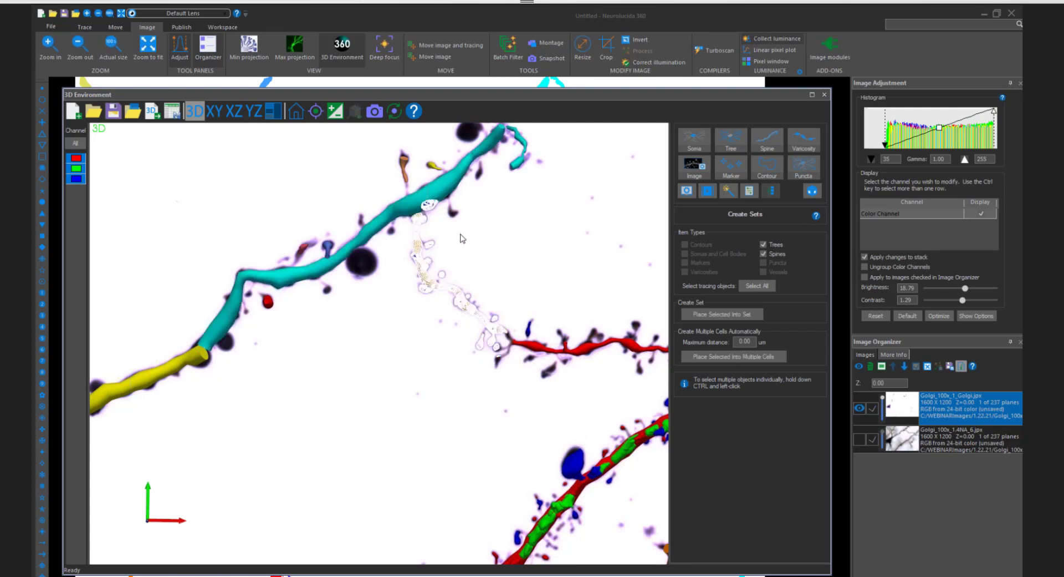
click(739, 320)
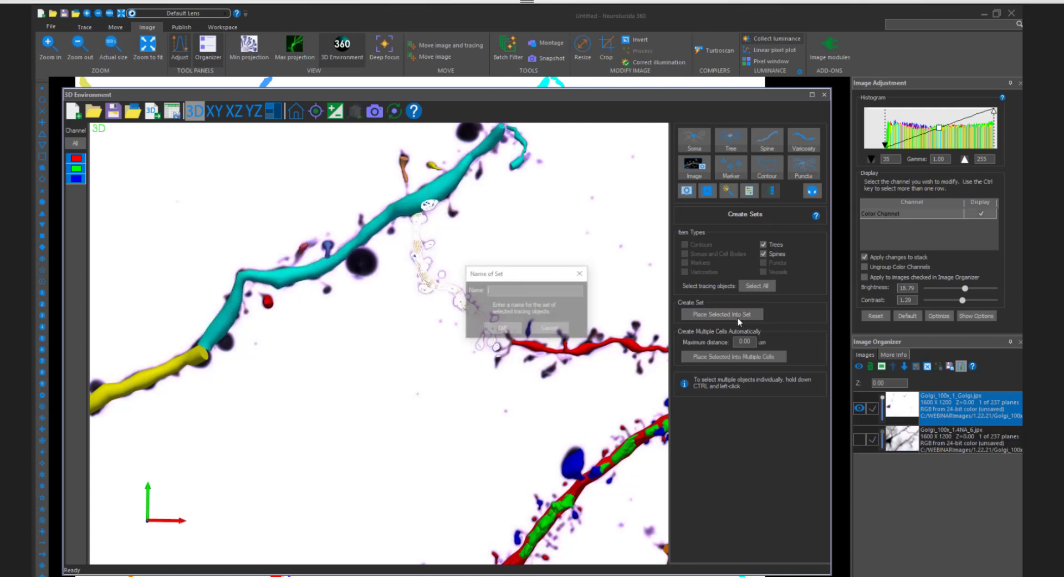
text(Cell 1)
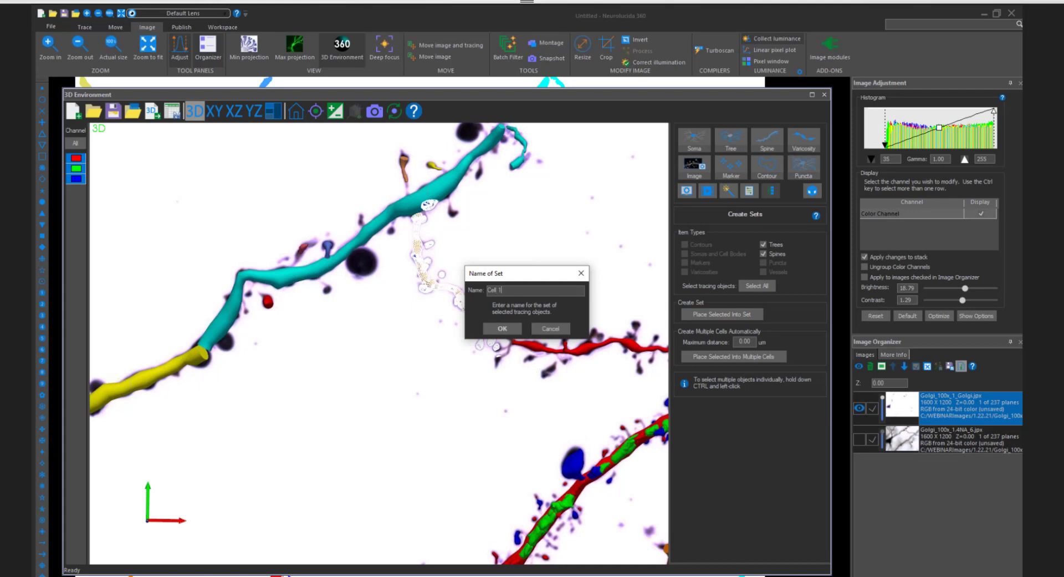
key(Return)
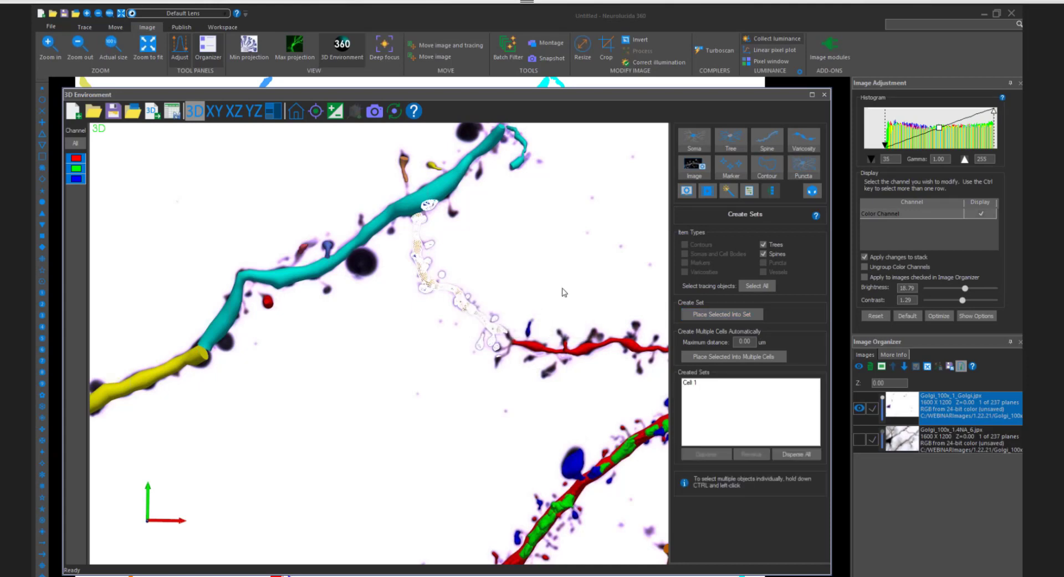
- Place the short red dendrite beside the orange one in a second set named "Cell 2"
middle_drag(603, 276, 483, 259)
drag(392, 293, 548, 353)
click(709, 314)
text(Cell 2)
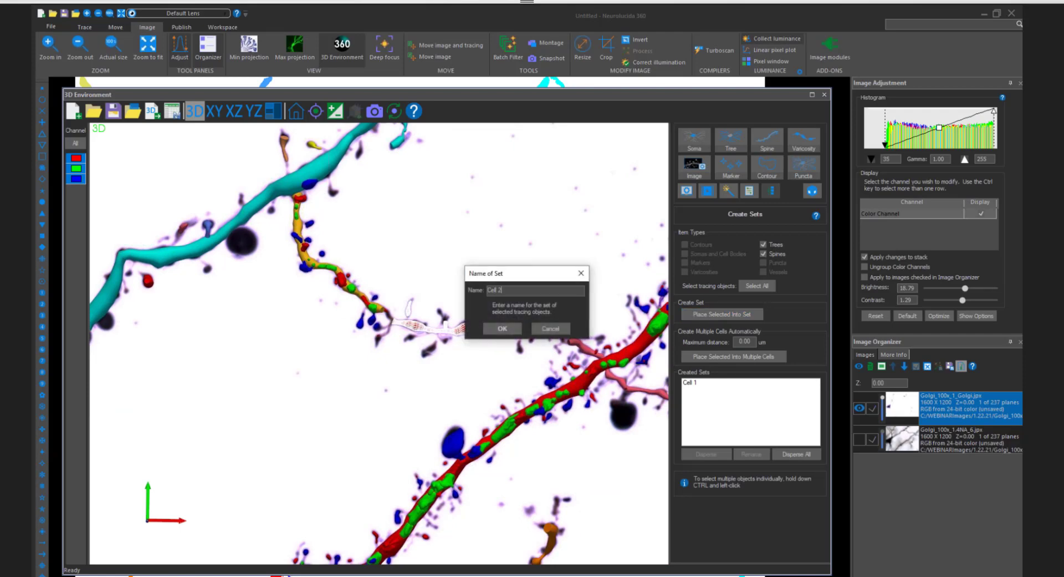
key(Return)
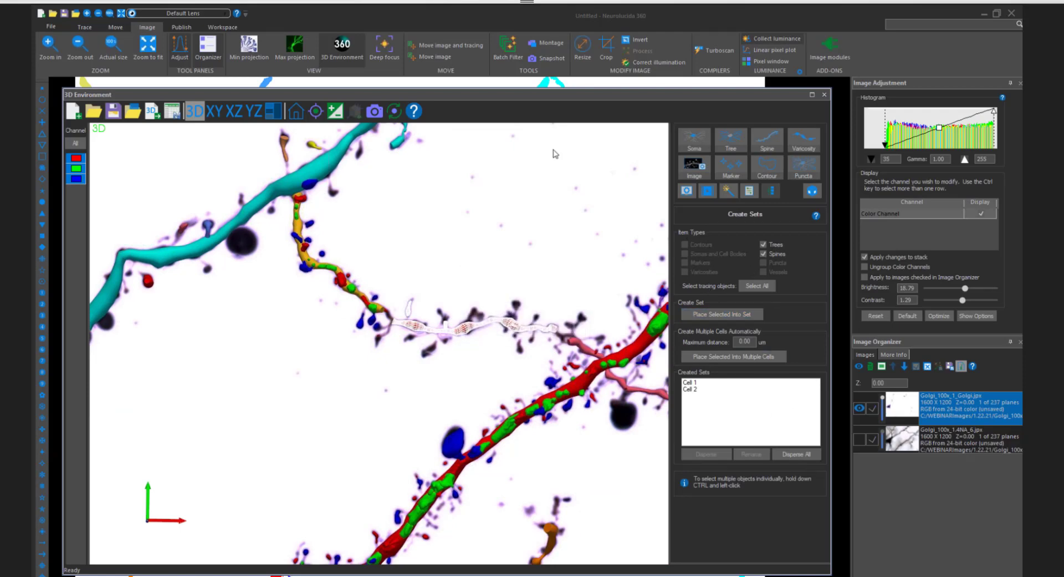
- Save the tracing as SpineTest in MBF Binary format and open it in Neurolucida Explorer
click(173, 111)
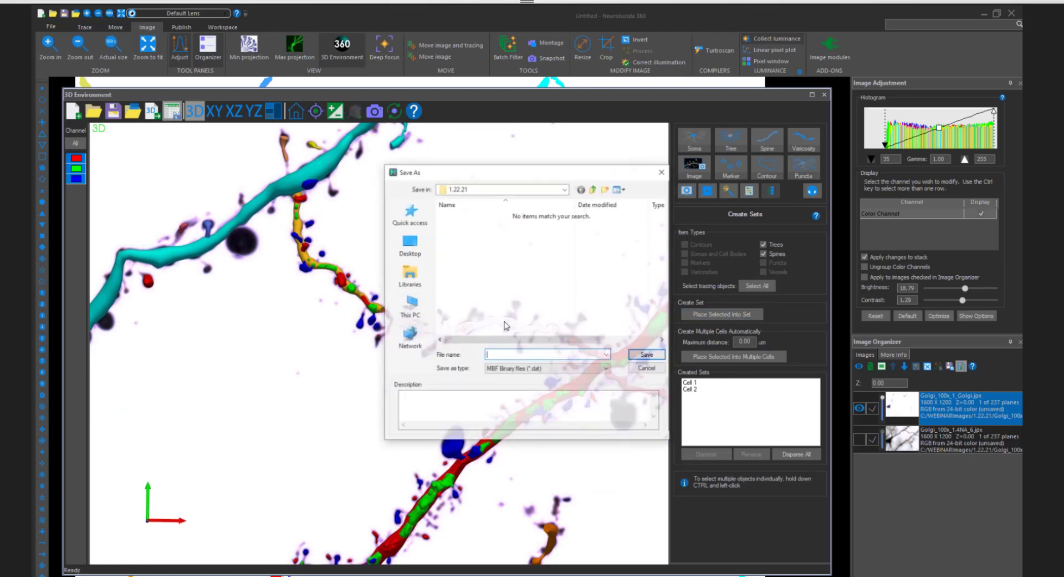
text(Sp)
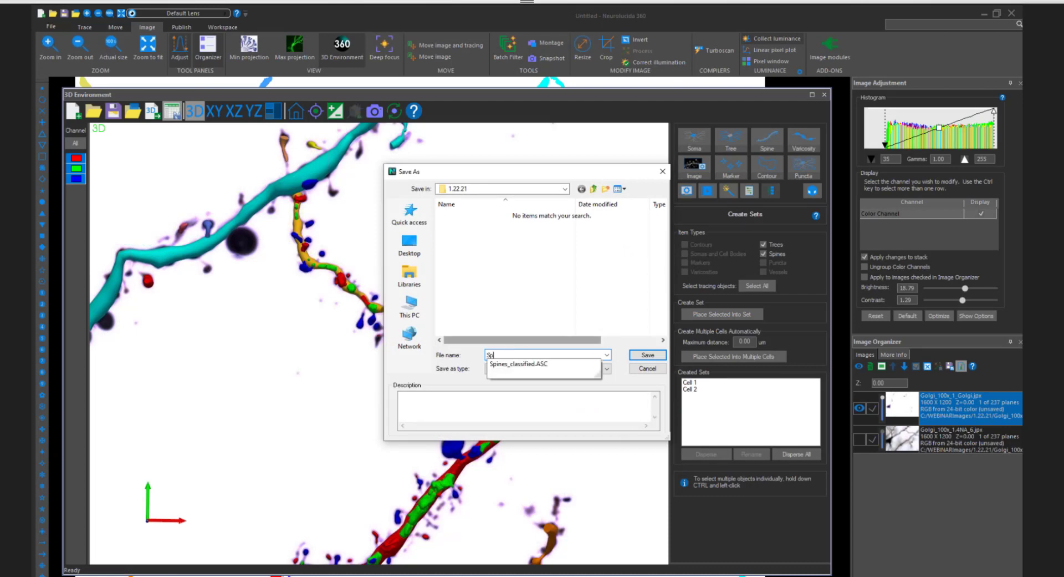
text(ine Test)
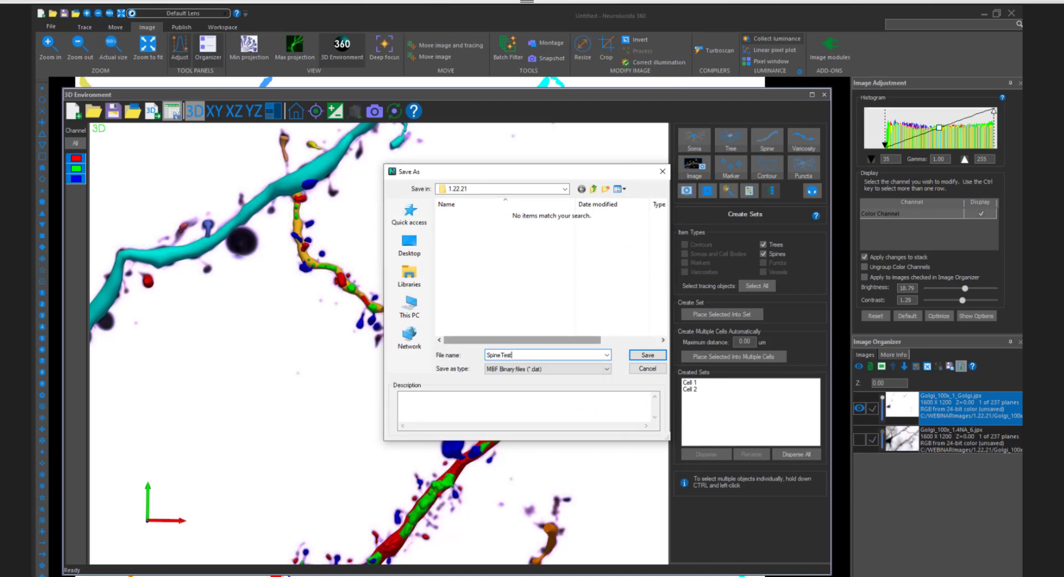
key(Return)
click(530, 296)
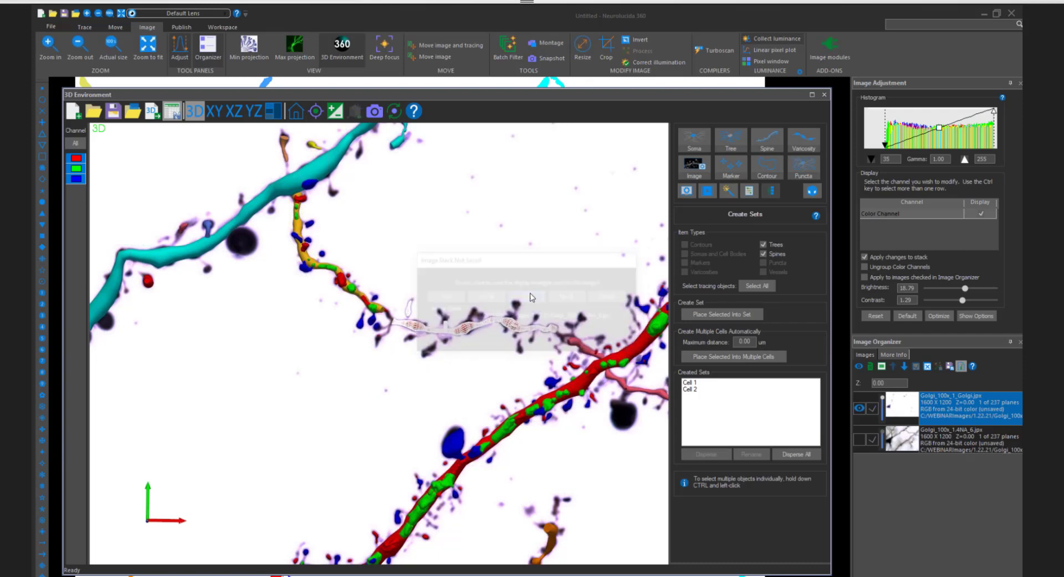
click(545, 302)
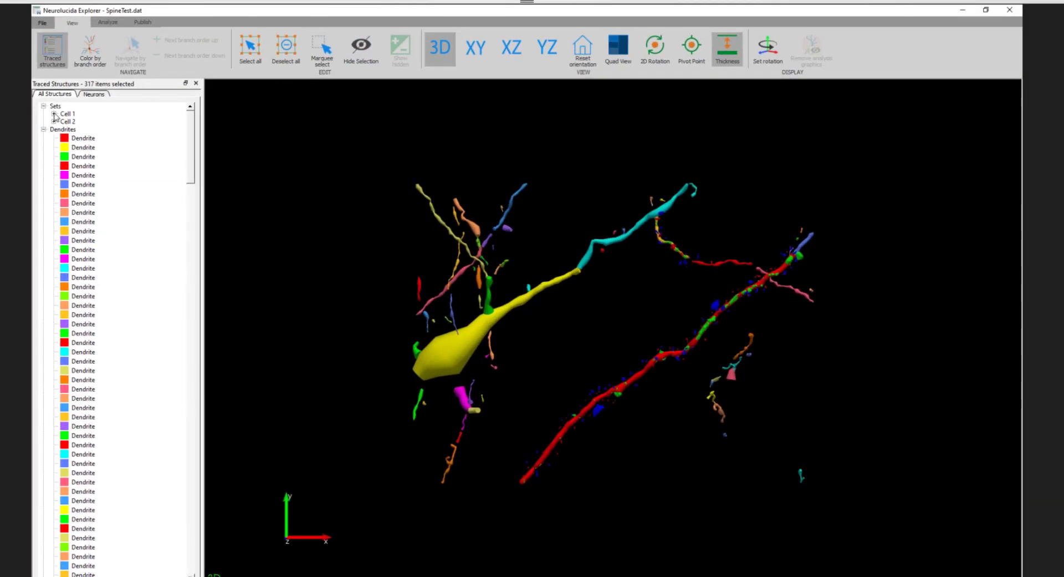
- Highlight the Cell 1 and Cell 2 sets one after the other to check their members, and clear the selection
scroll(750, 347, up, 3)
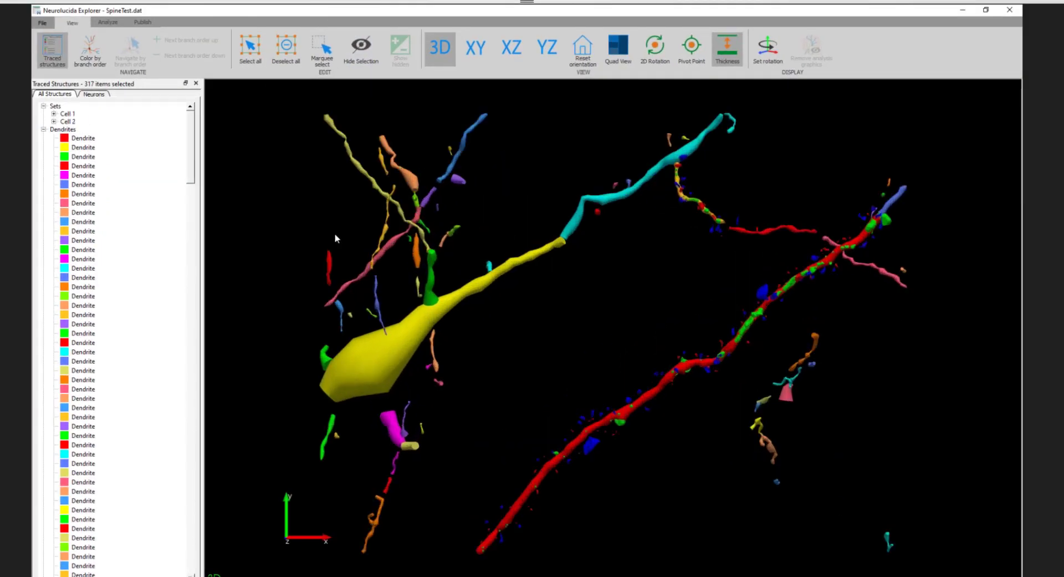
click(72, 114)
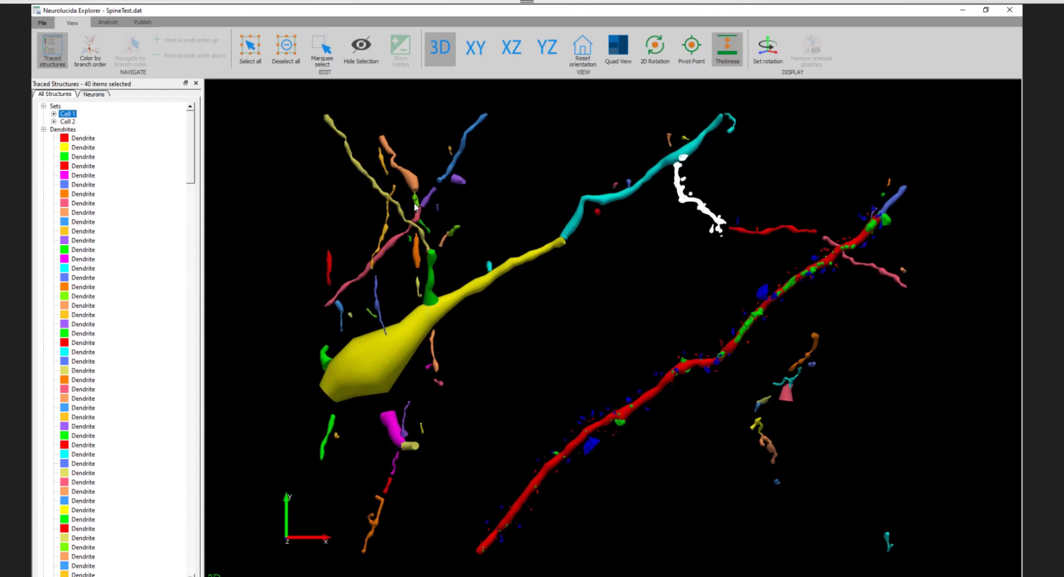
click(68, 122)
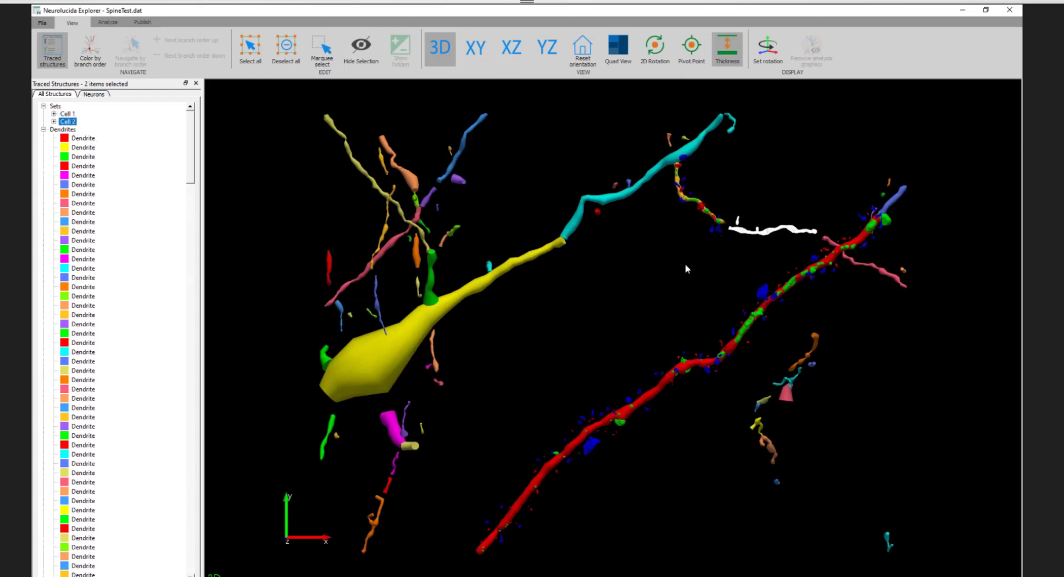
click(686, 265)
- Select the orange dendrite and its attached spines for analysis, leaving the neighbouring cyan dendrite out of the selection
click(107, 22)
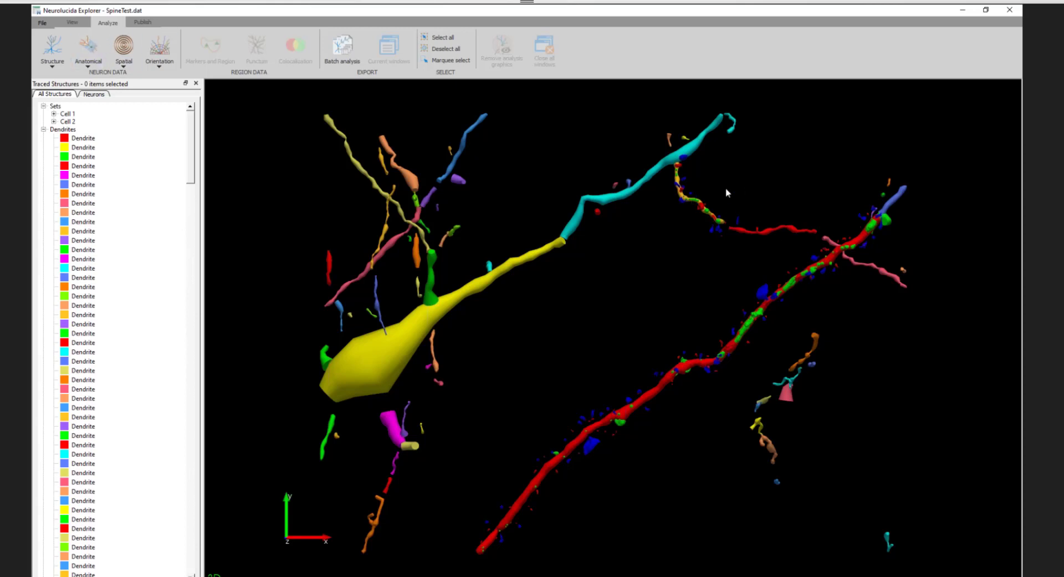
scroll(734, 195, up, 5)
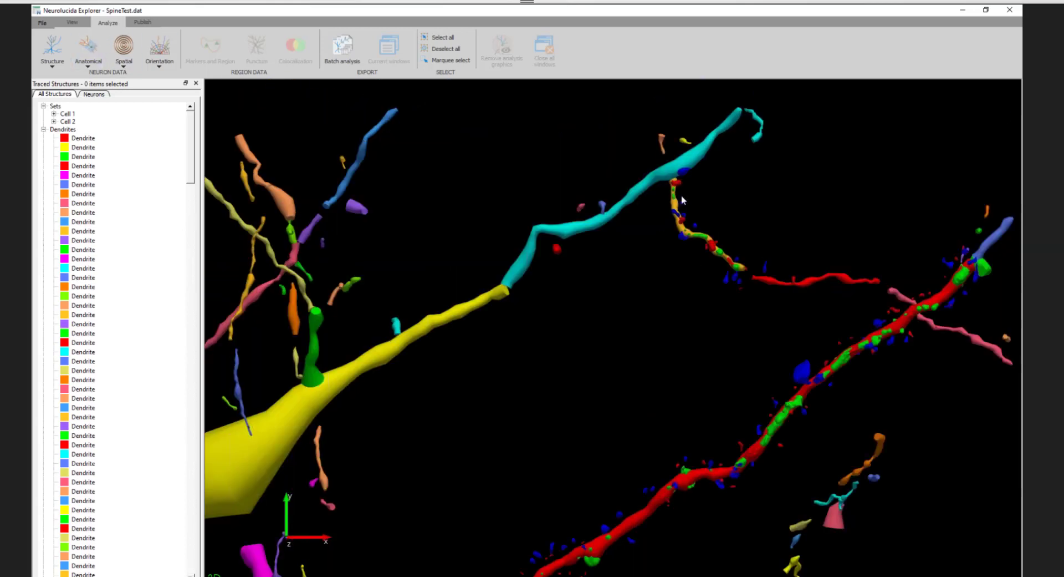
right_drag(589, 259, 543, 320)
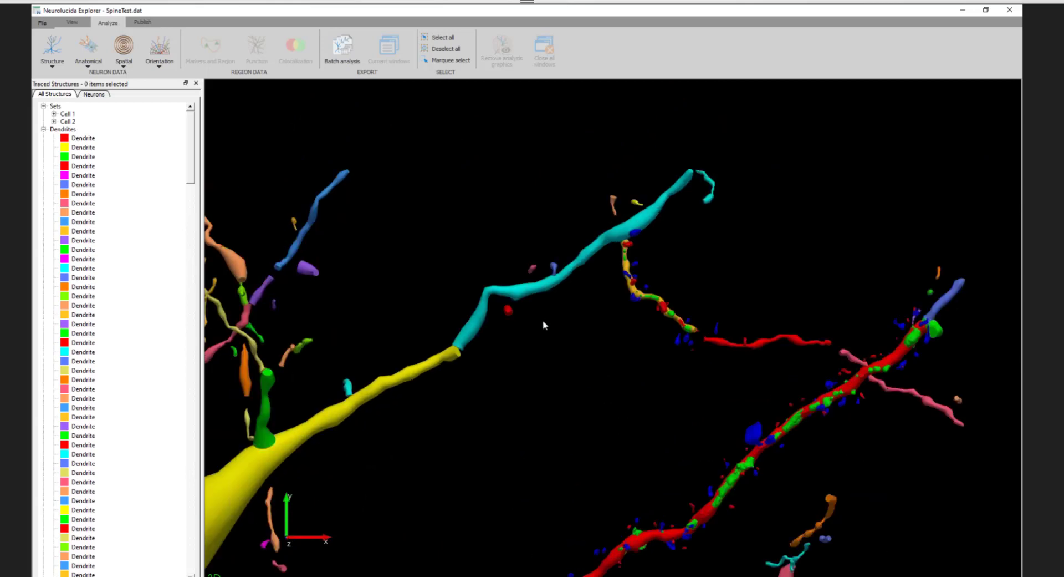
scroll(544, 325, up, 3)
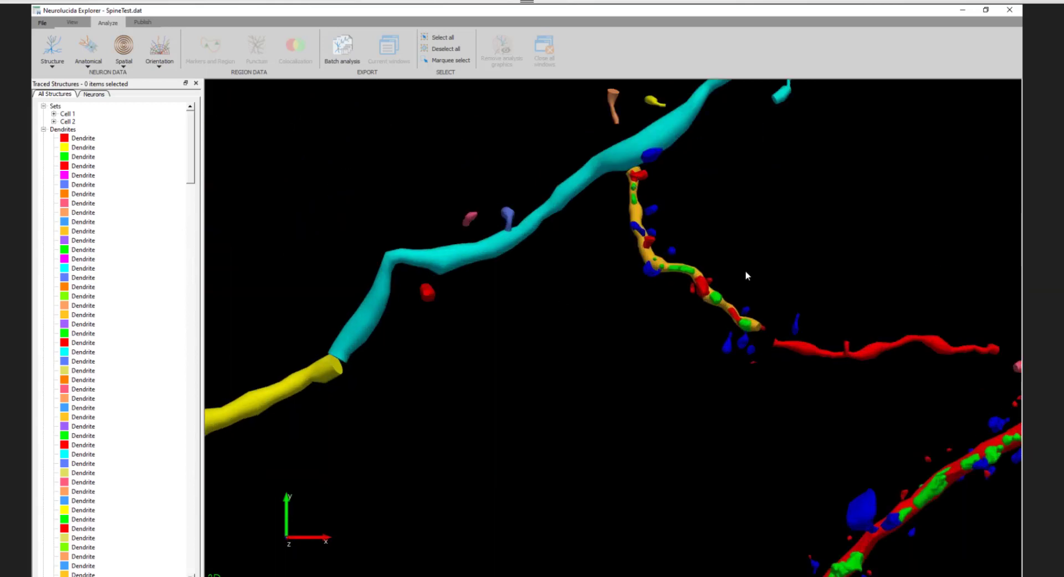
drag(754, 374, 611, 169)
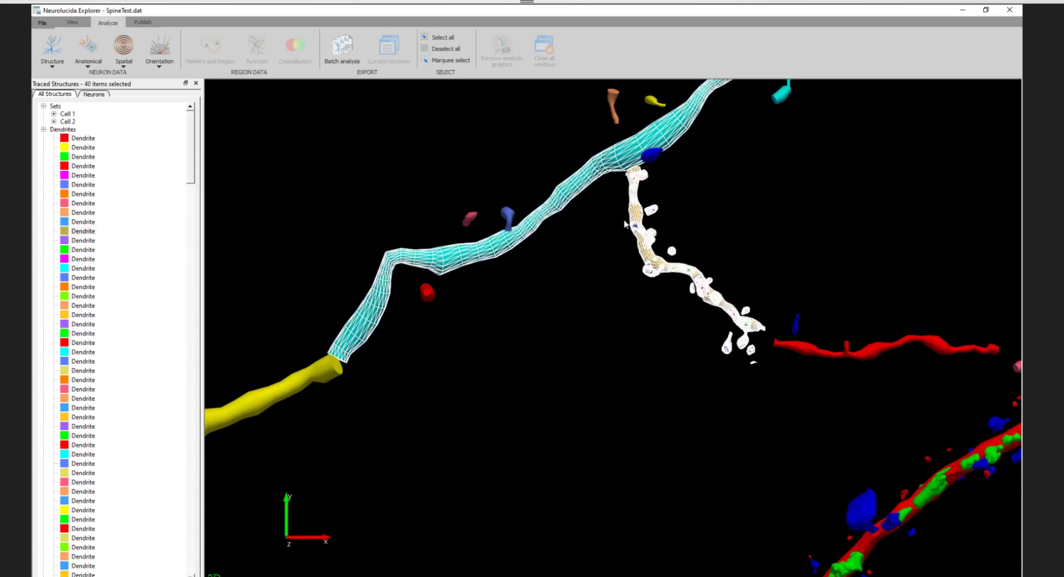
ctrl+click(609, 161)
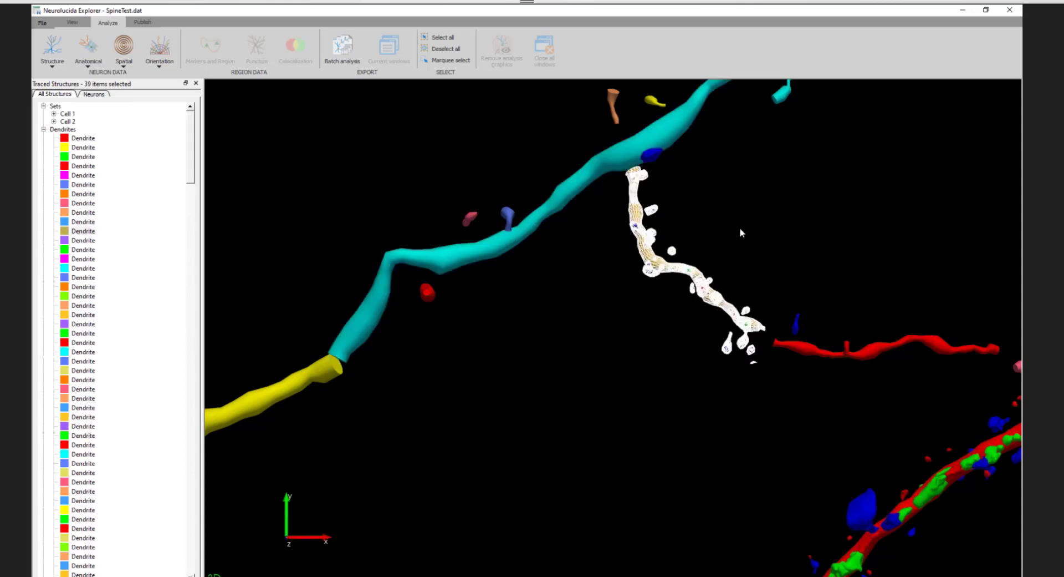
- Run the branched structure spine analysis on the selection with the Dendrite Spines and Spine Details reports
click(53, 52)
click(72, 75)
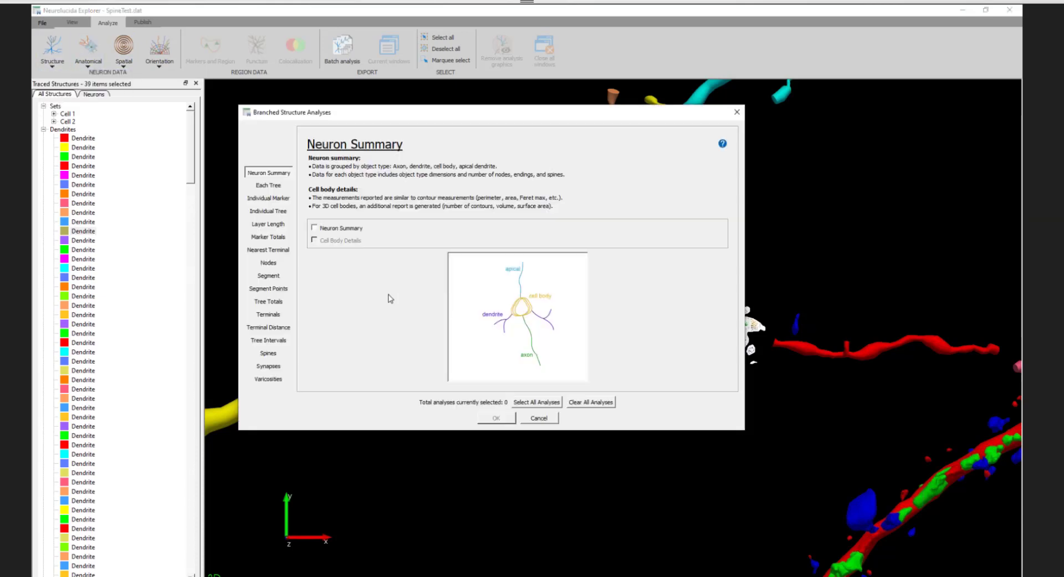
click(268, 354)
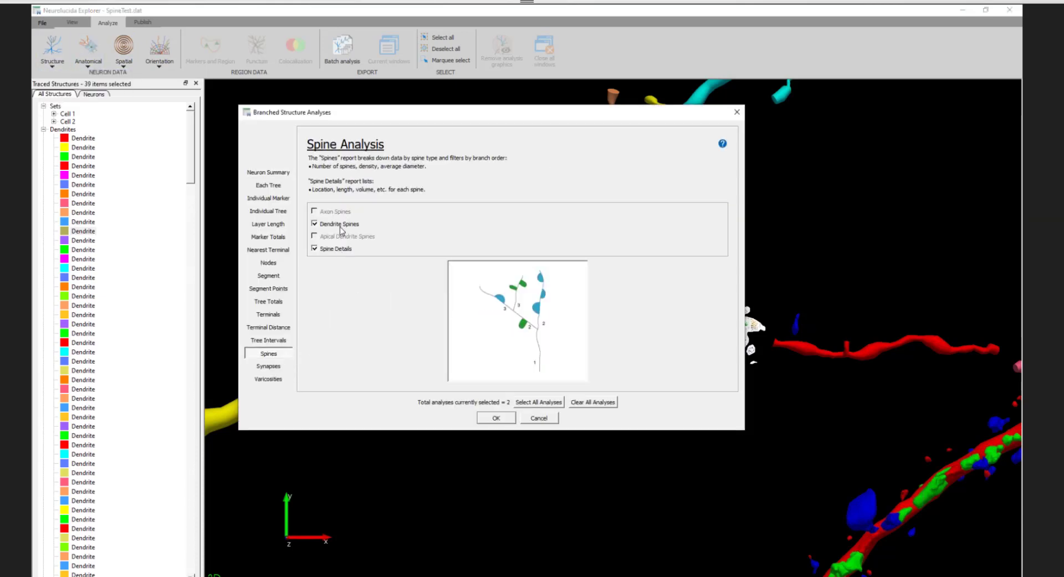
click(494, 420)
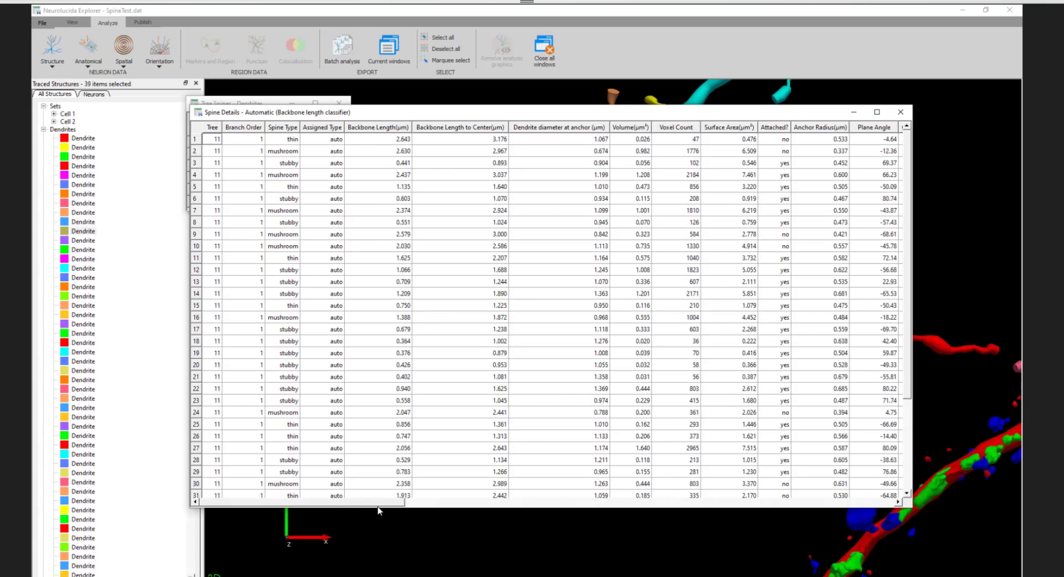
- Review the remaining columns of the spine details report and the dendrite spine summary by type and density
drag(379, 506, 892, 509)
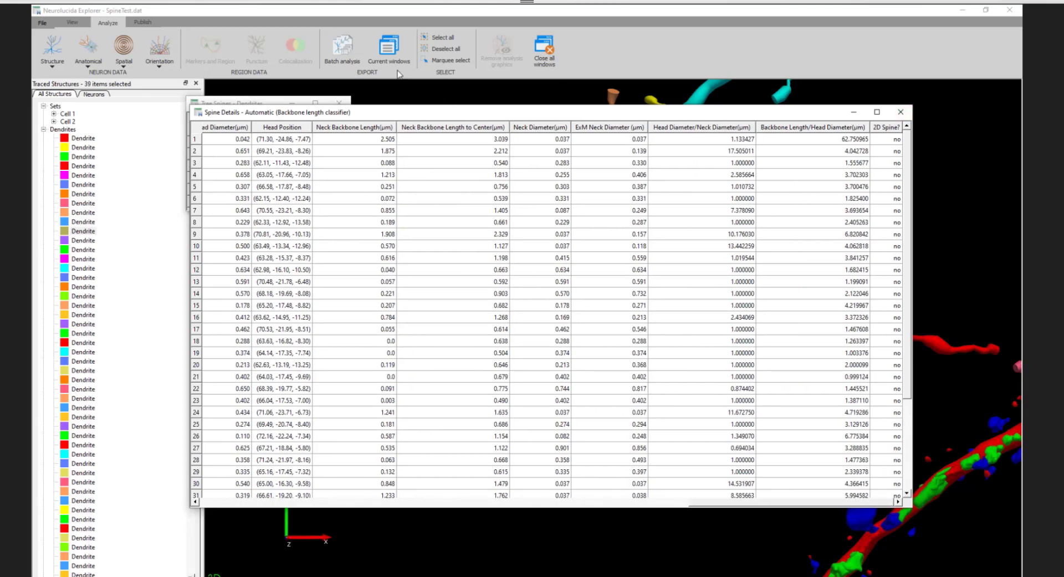
click(274, 103)
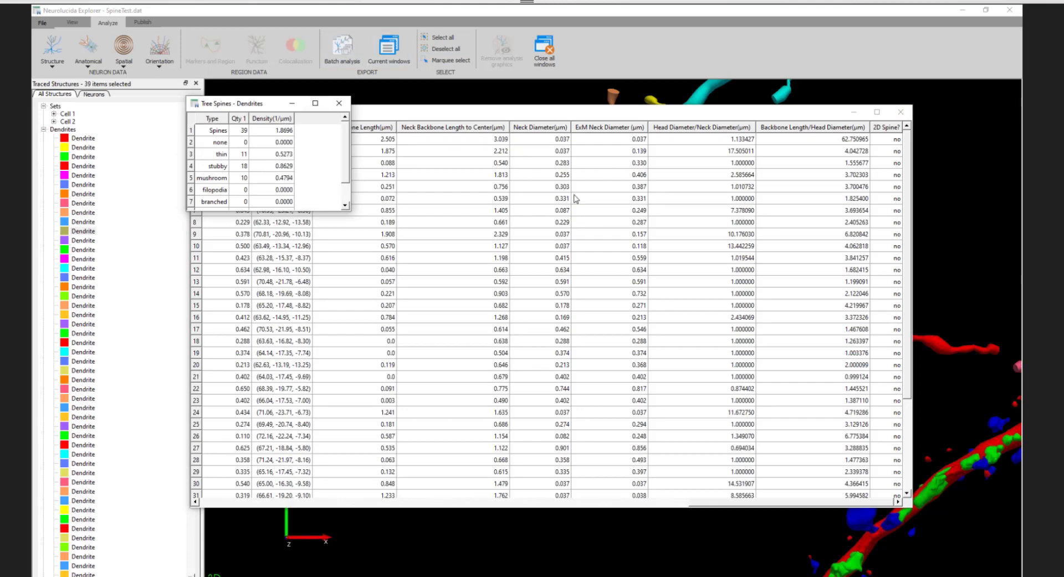
- Export the currently open spine analysis result windows
click(392, 61)
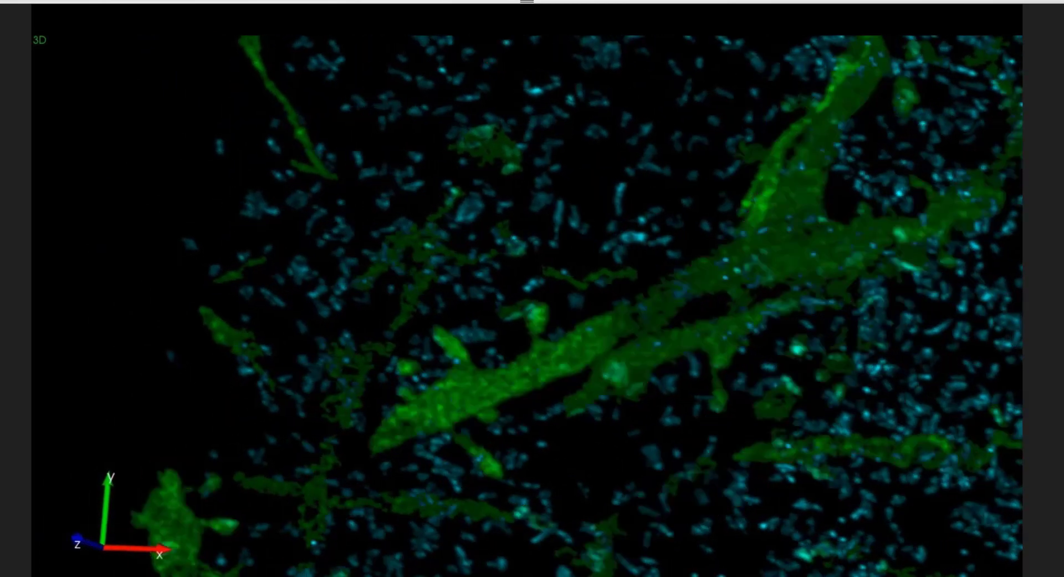
- Compare the traced dendrites and yellow spines with the green and cyan image volume by hiding and showing the tracing from different angles
mouse_move(912, 375)
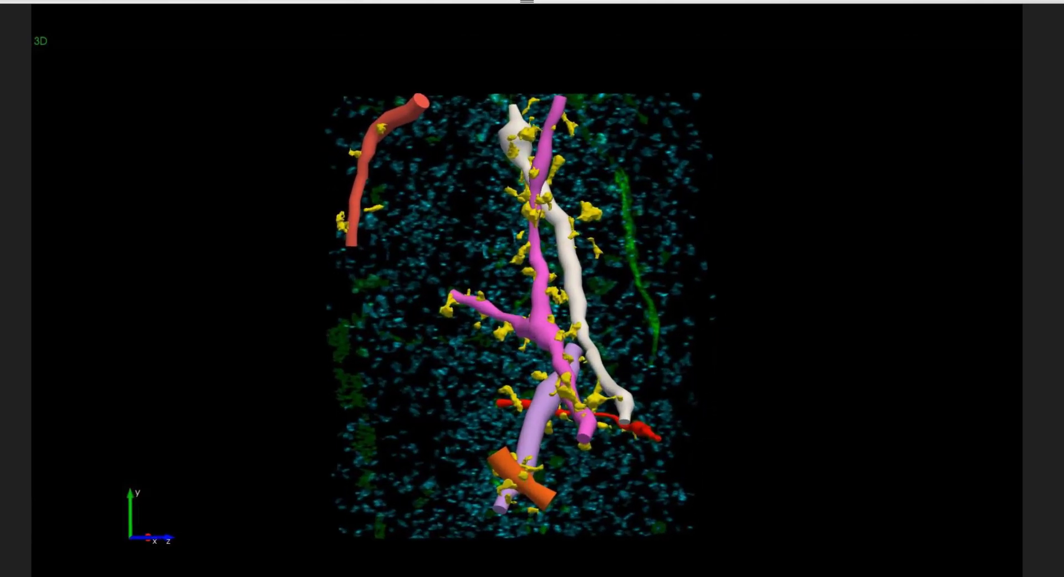
scroll(526, 306, up, 8)
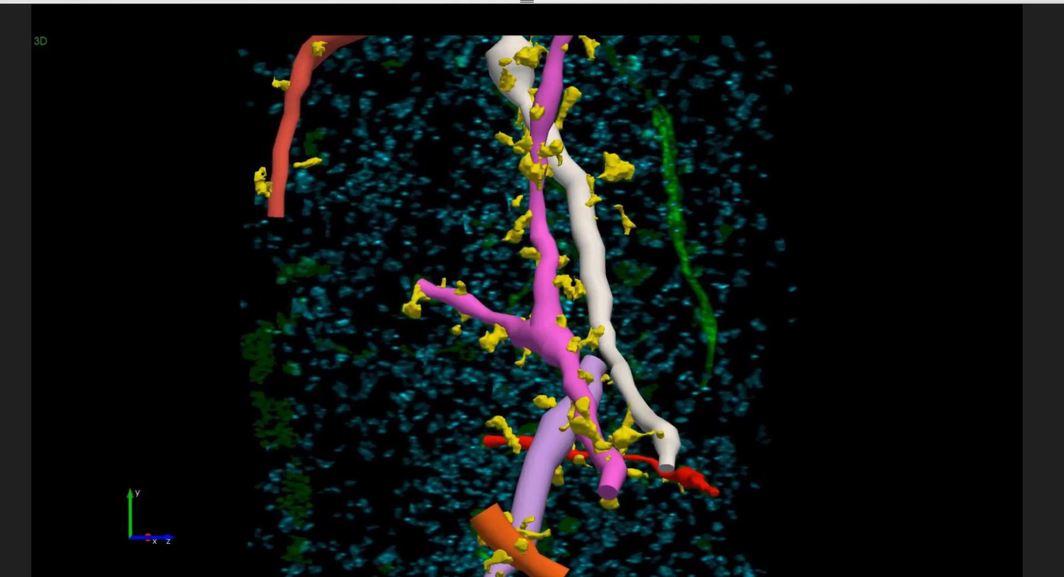
scroll(527, 306, up, 3)
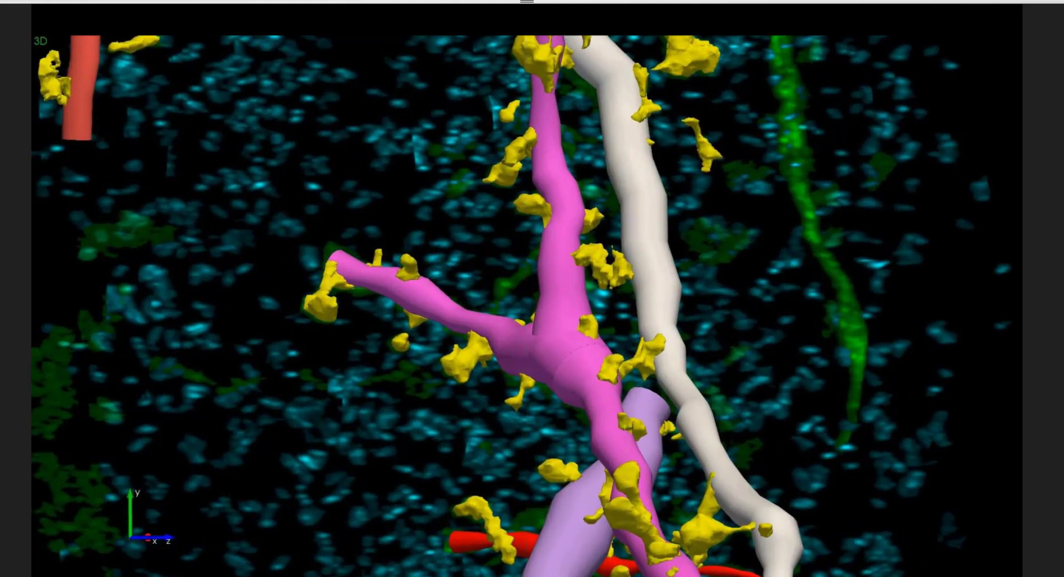
key(t)
key(t)
drag(527, 306, 472, 276)
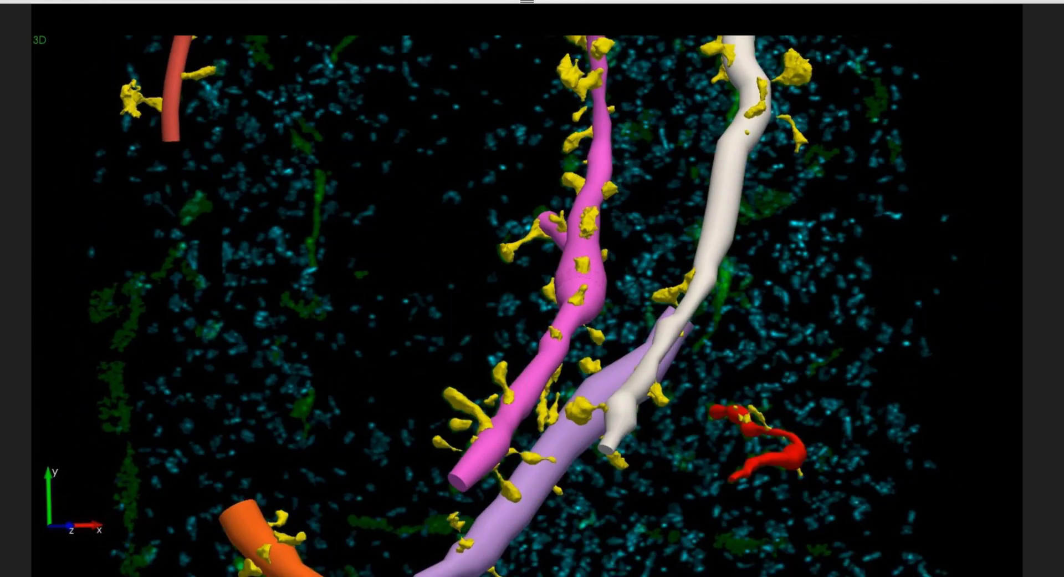
key(t)
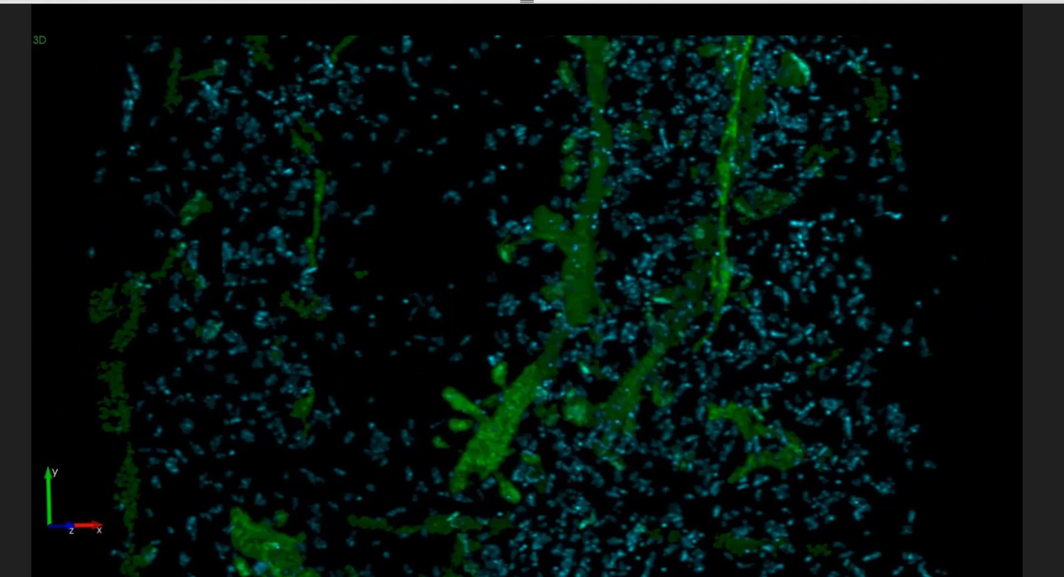
key(t)
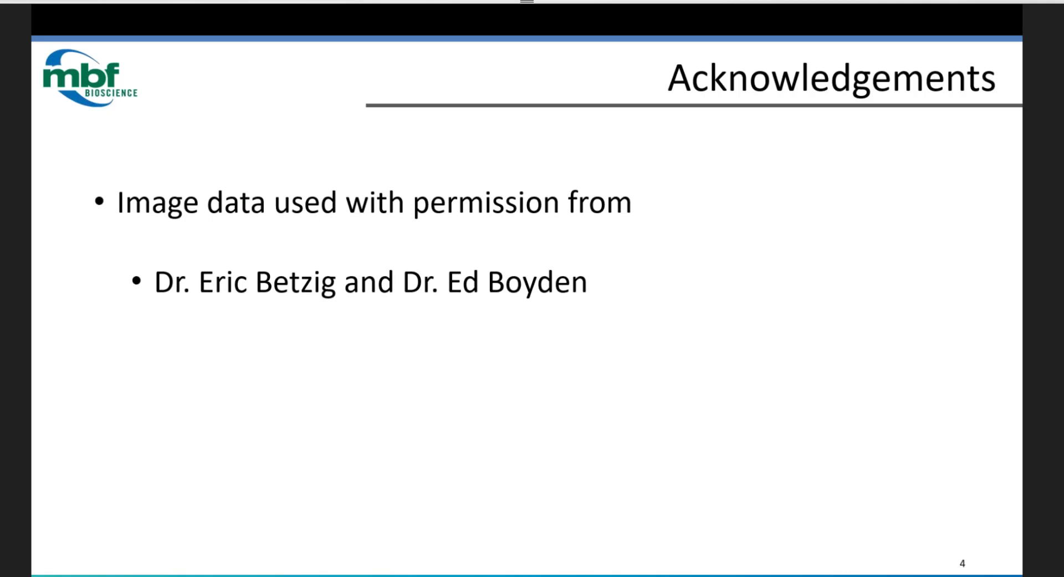